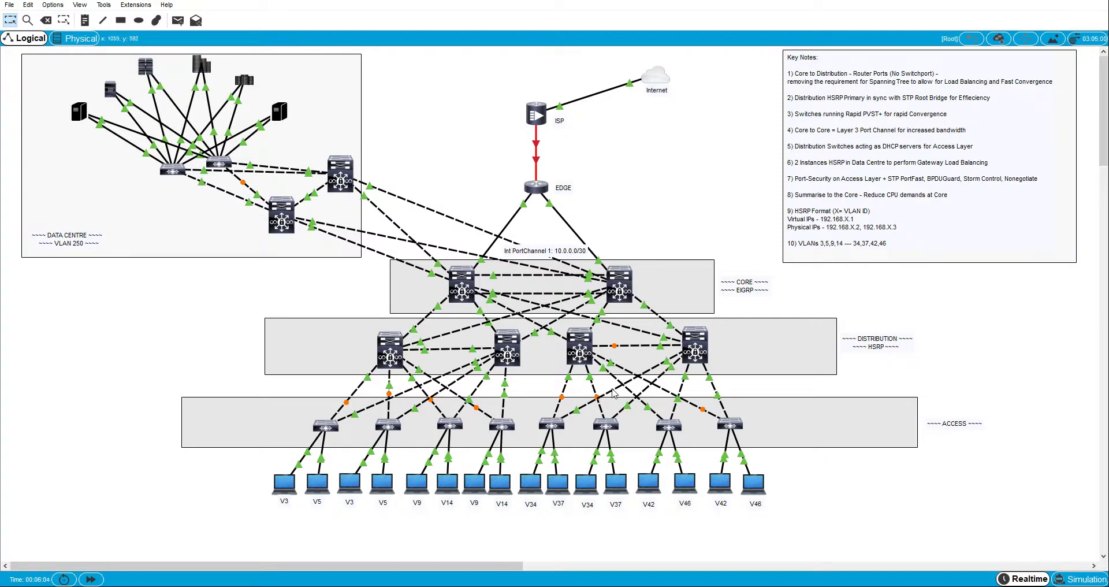
Step: On D1's console, enter configuration for interface gig0/1, then exit configuration mode
mouse_move(613, 394)
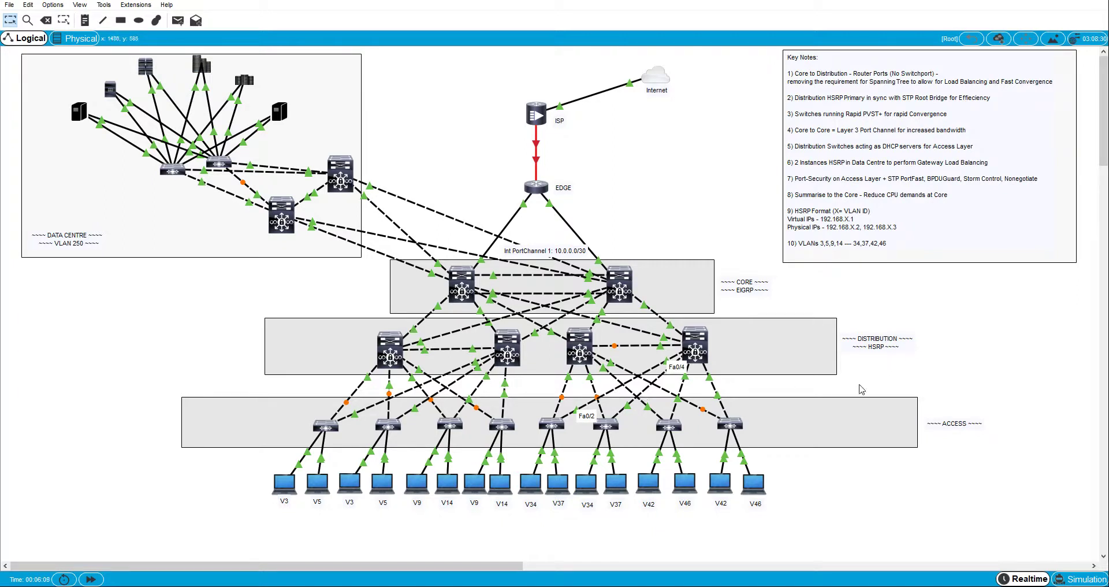
left_click(390, 350)
key("Return")
key("Return")
key("Return")
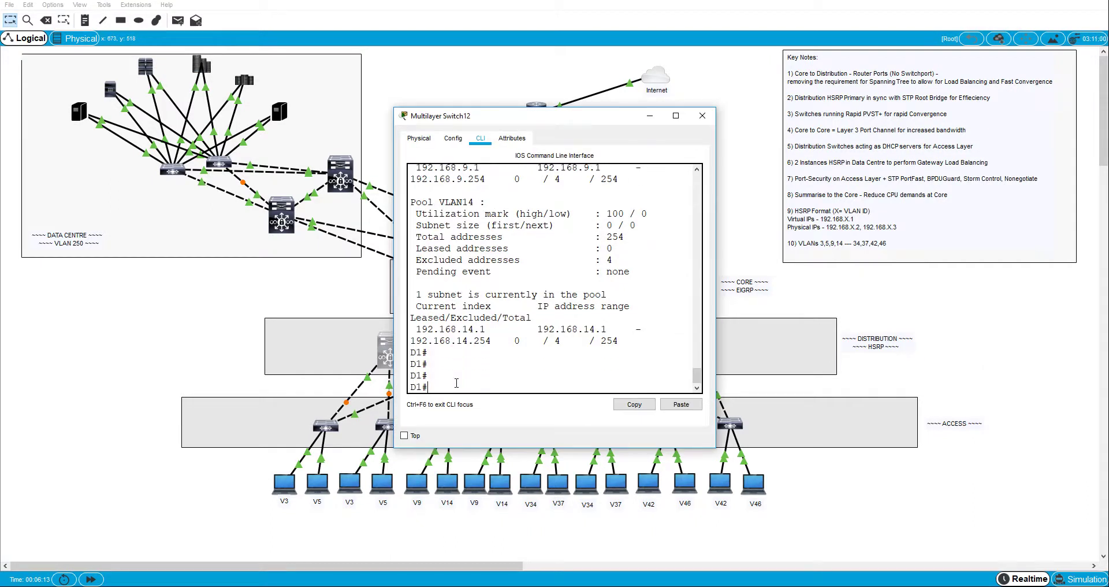
type("conf t")
key("Return")
type("int ")
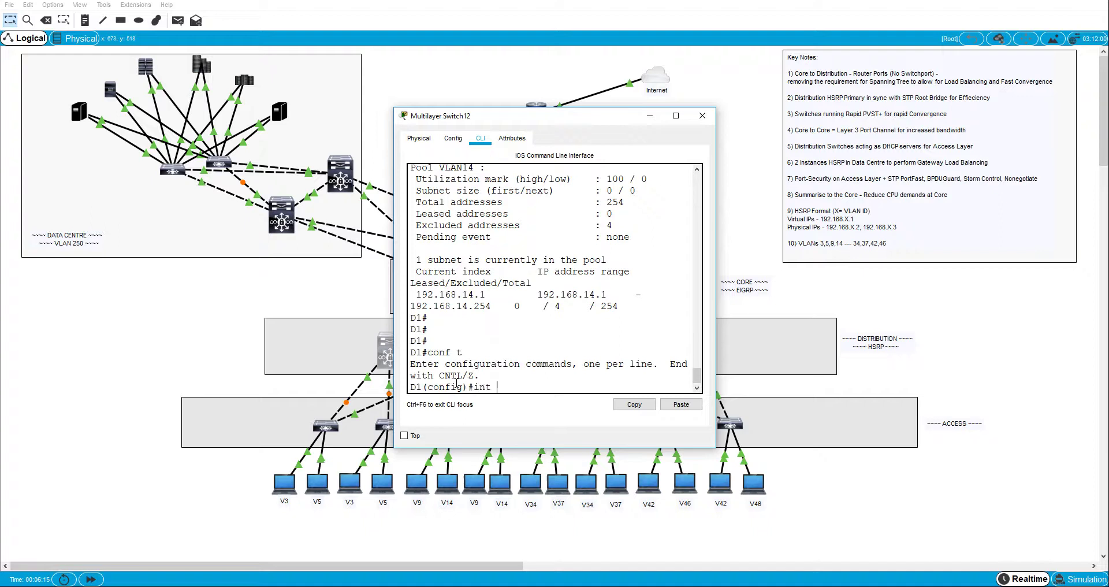
type("gig0/1")
key("Return")
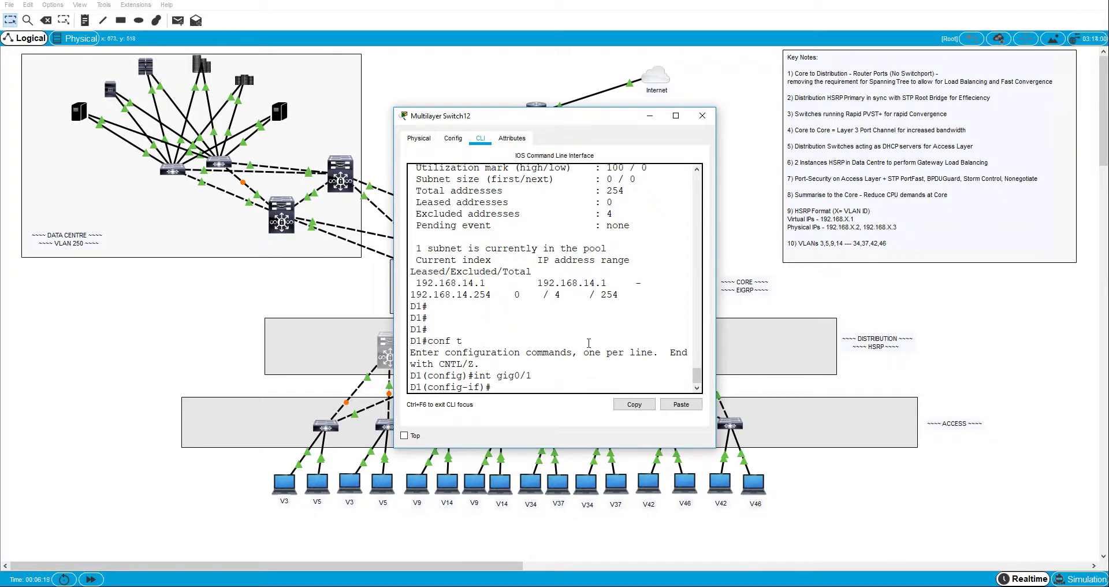
key("ctrl+z")
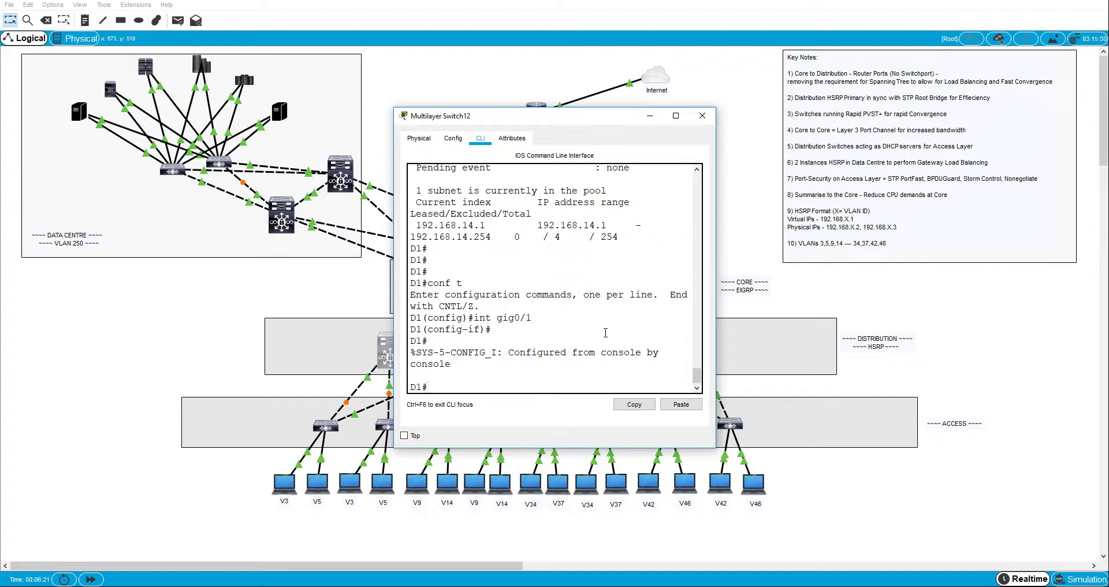
Step: Run 'sh cdp nei' on D1 and highlight D2 listed as the neighbour on Gig 0/1
type("sh cdp nei")
key("Return")
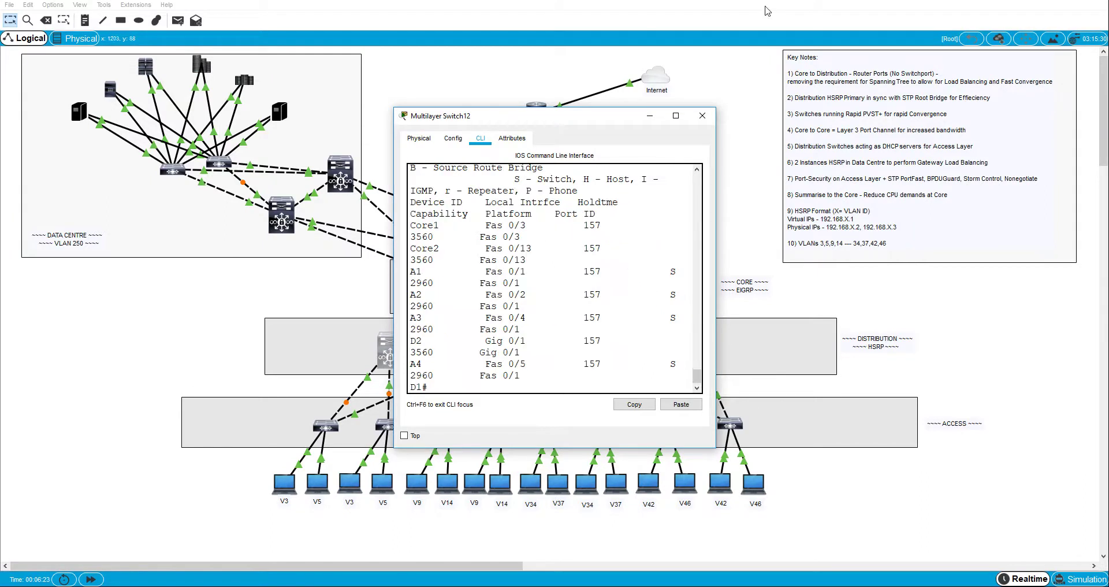
left_click(678, 115)
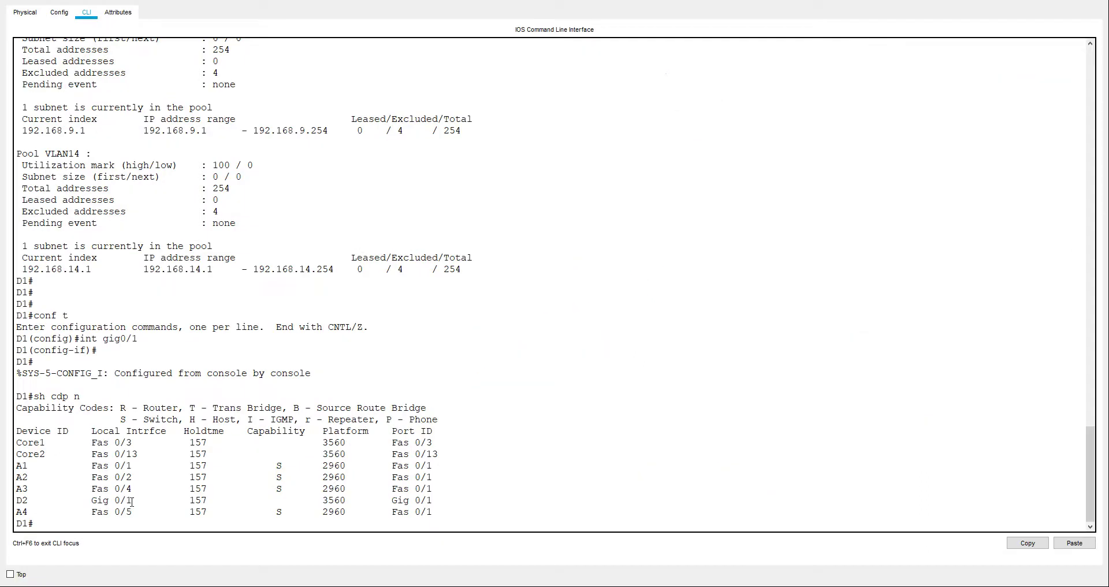
left_click_drag(132, 500, 7, 499)
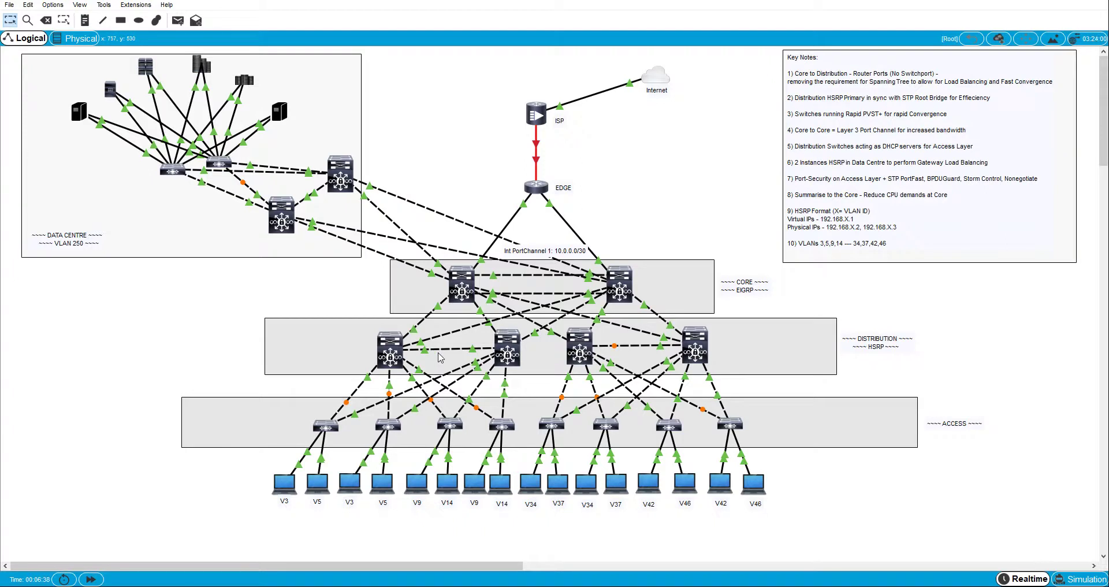
Step: Reopen D1's console and enter configuration mode for interface gig0/1
left_click(399, 355)
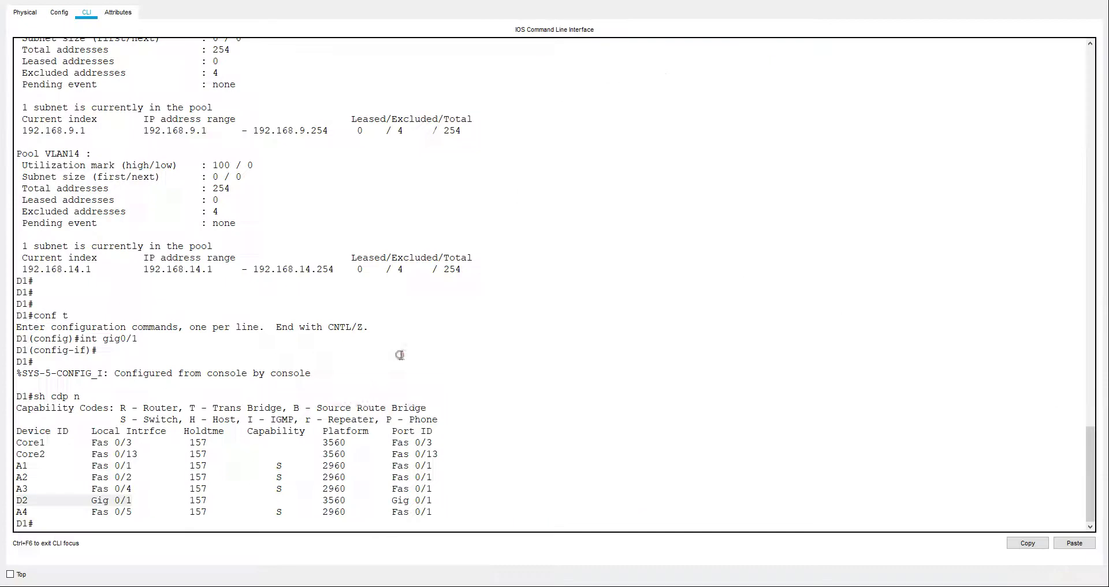
key("Return")
type("conf")
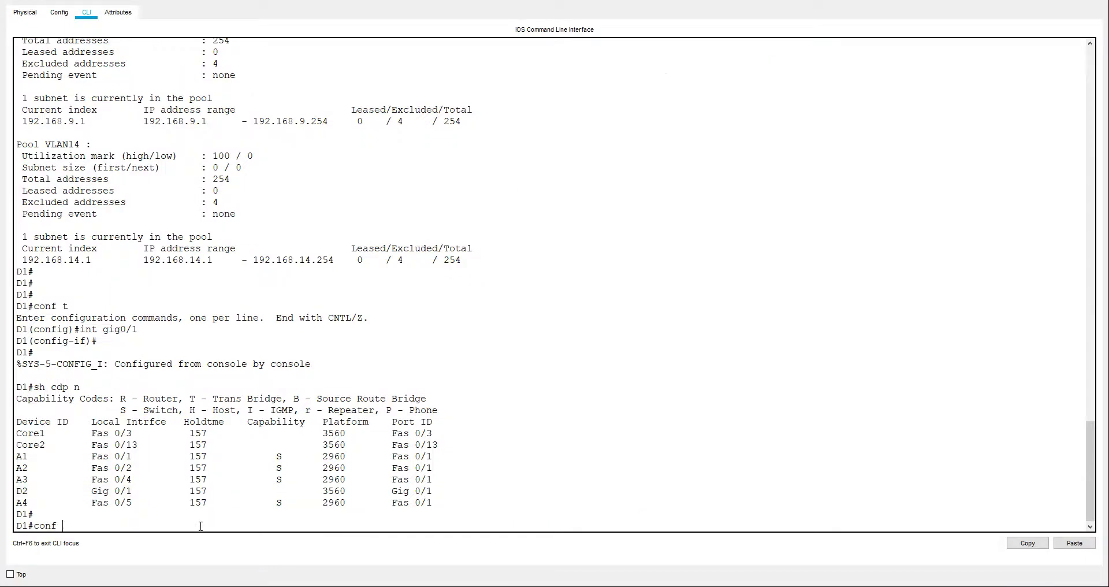
key("Return")
type("t")
key("Return")
type("int gig")
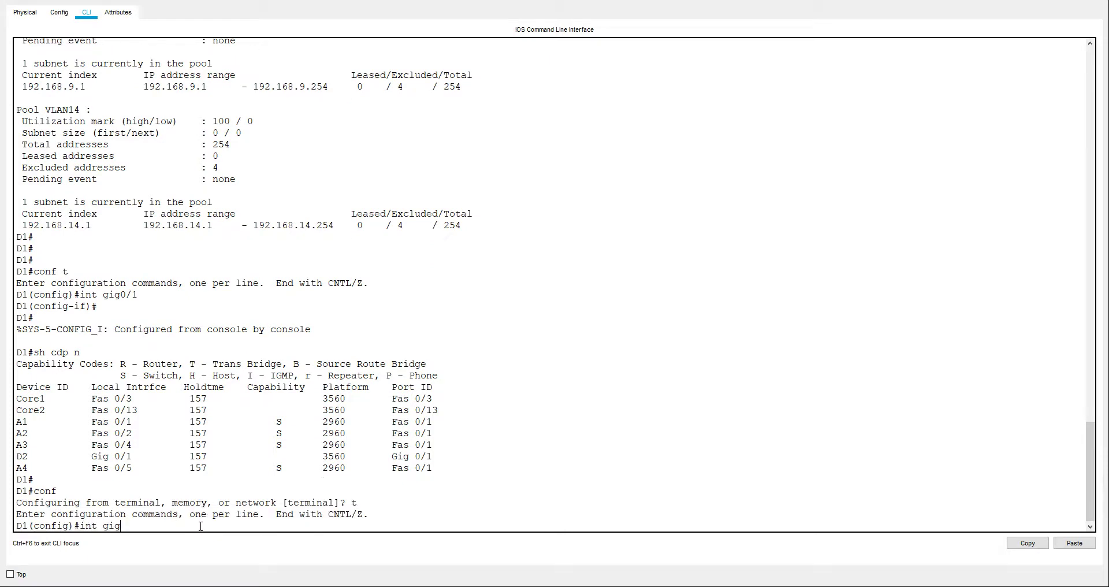
type("0/1")
key("Return")
Step: Set dot1q trunk encapsulation on D1's gig0/1
type("sw")
key("Tab")
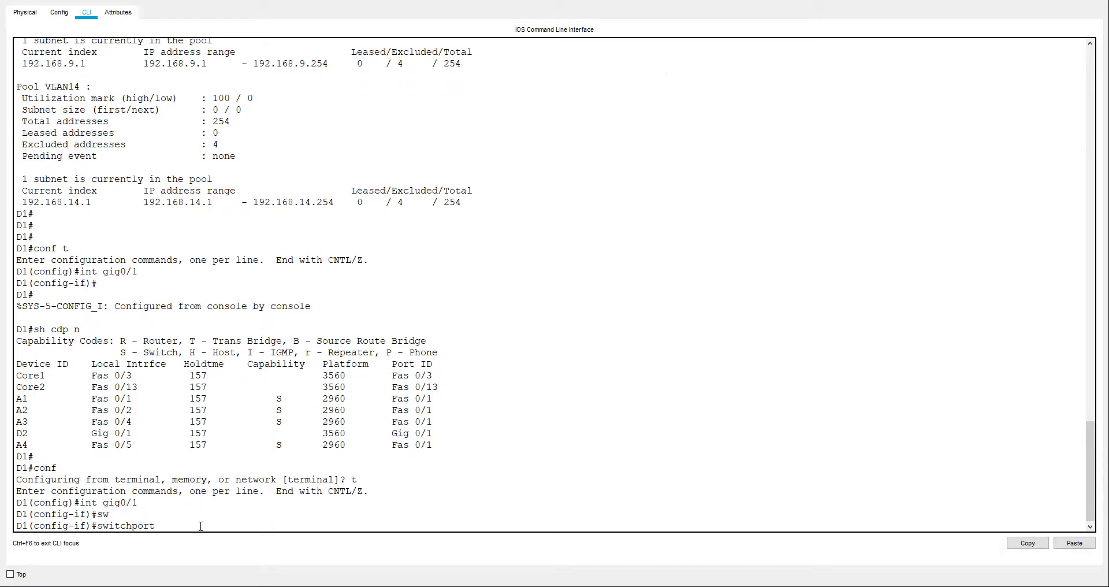
type("trt")
key("Tab")
key("BackSpace")
key("Tab")
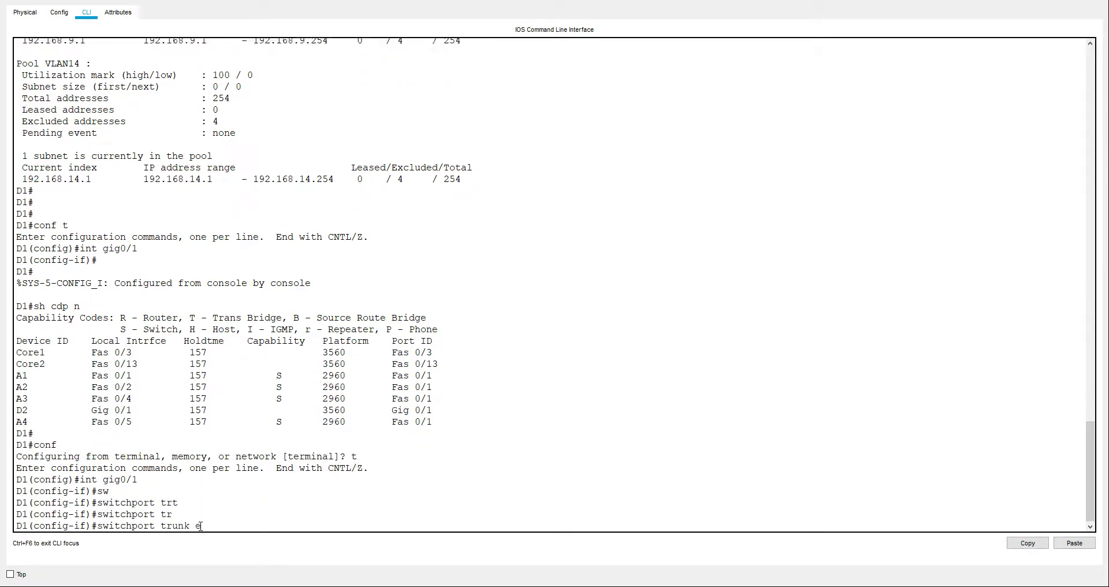
type("e")
key("Tab")
type("d")
Step: Put D1's gig0/1 into switchport trunk mode
key("Tab")
key("Return")
type("sw")
key("Tab")
type("m")
key("Tab")
type("tr")
Step: Enable switchport nonegotiate on gig0/1, exit configuration mode and close D1's window
key("Tab")
key("Return")
type("s")
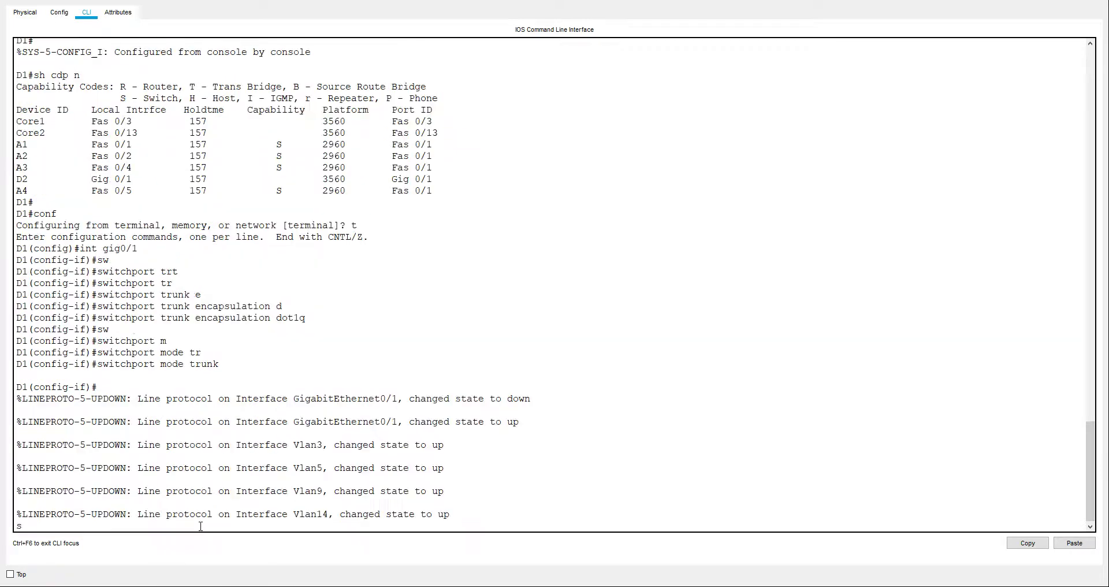
type("w")
key("Tab")
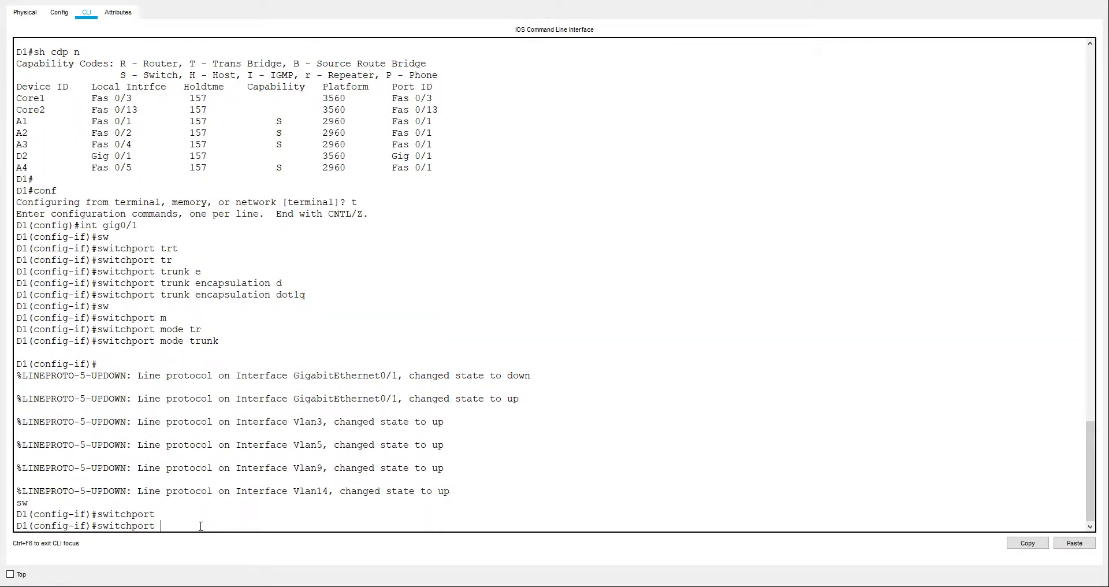
type("n")
key("Tab")
key("Return")
key("ctrl+z")
key("Return")
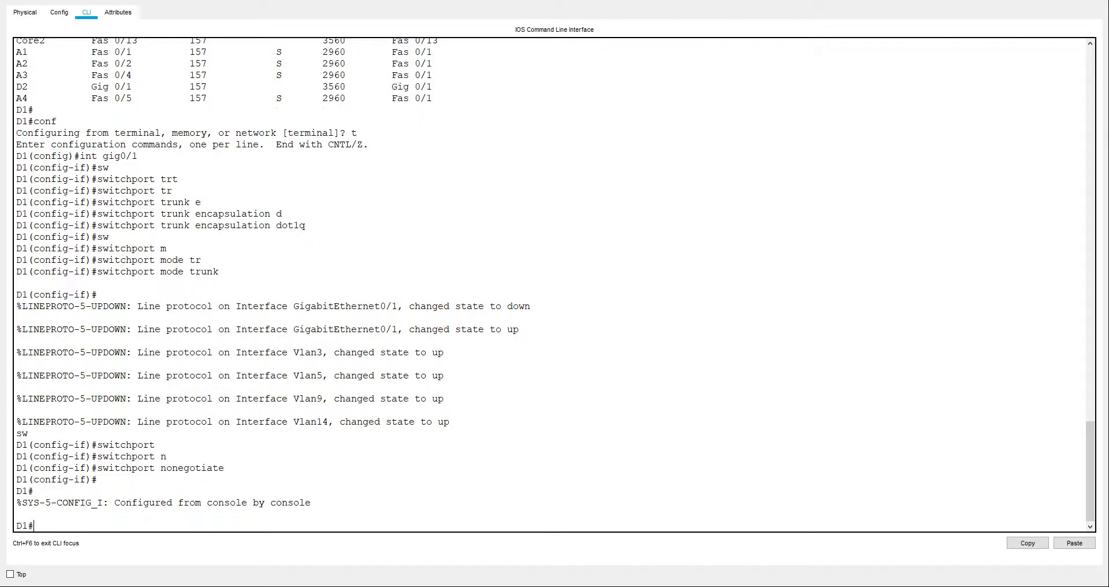
left_click(1102, 1)
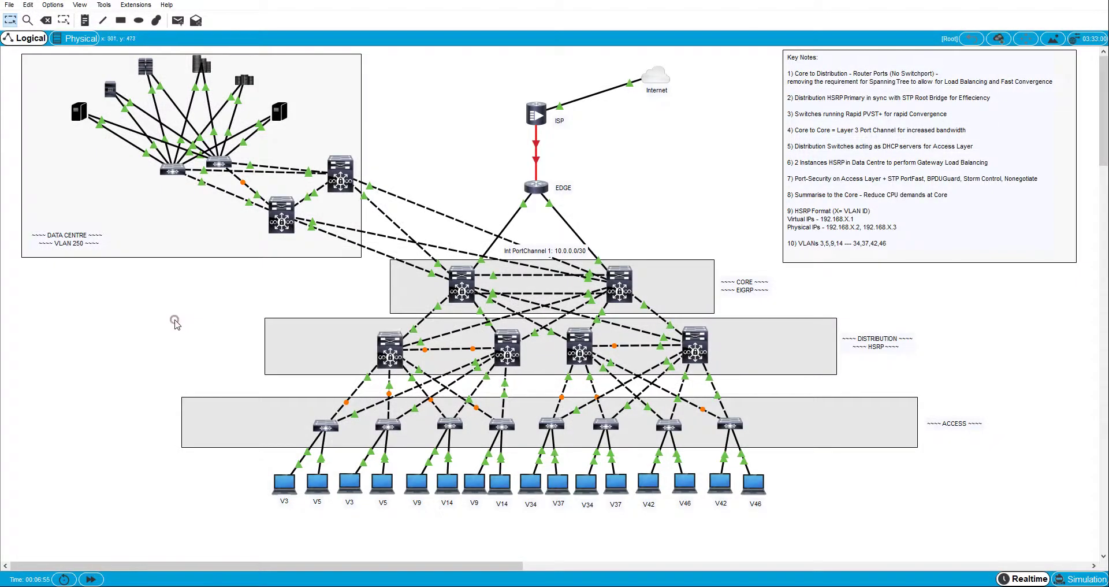
Step: Open D2's command line maximized and bring up a prompt
left_click(506, 350)
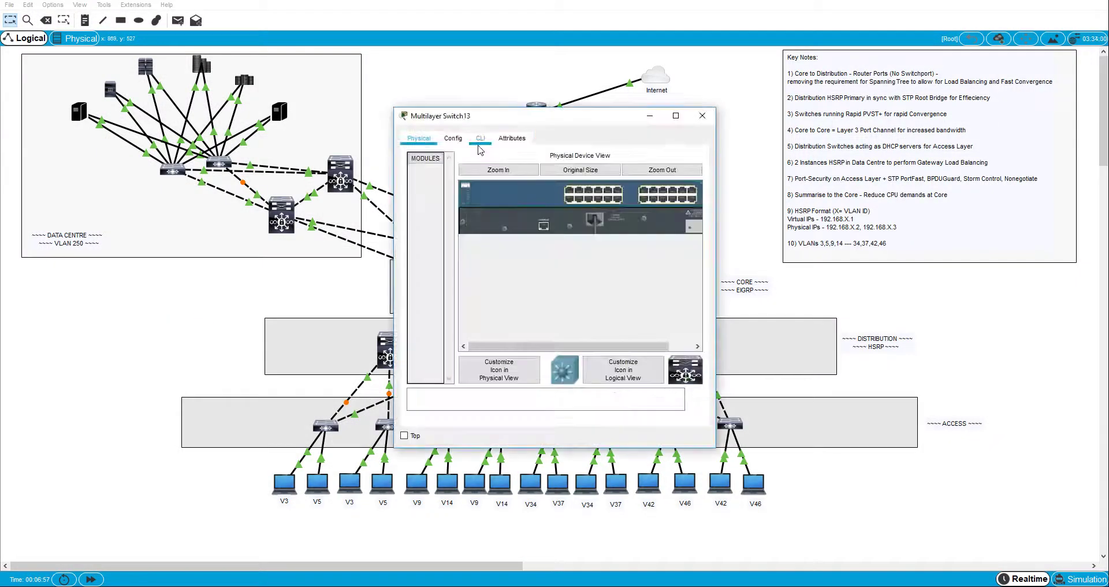
left_click(480, 139)
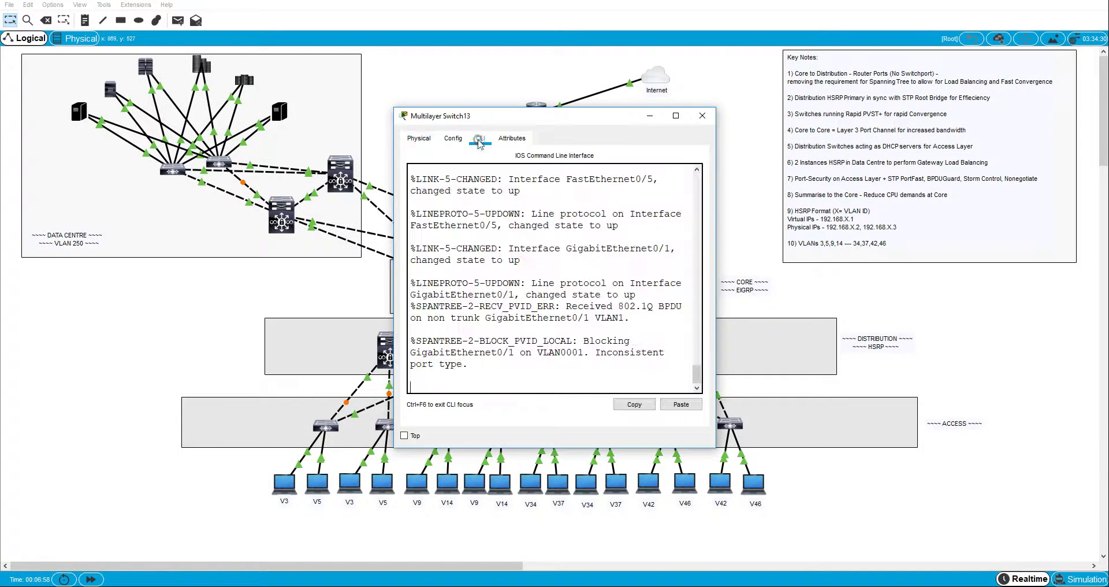
left_click(676, 115)
left_click(314, 512)
key("Return")
key("Return")
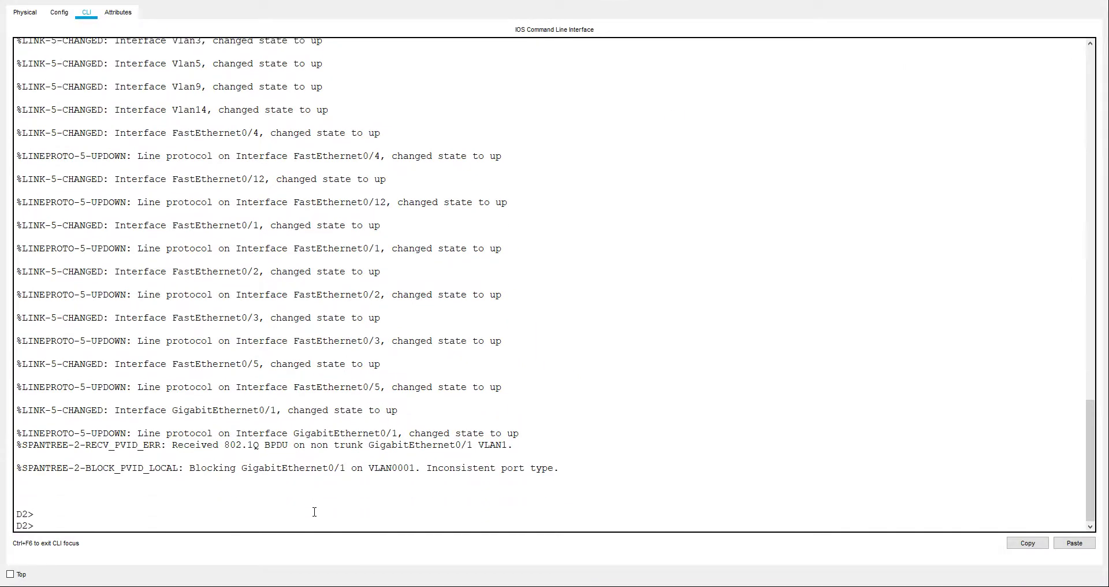
Step: Enter privileged mode with 'en', then 'conf t' and interface g0/1 on D2
type("conf t")
key("Return")
type("ienm")
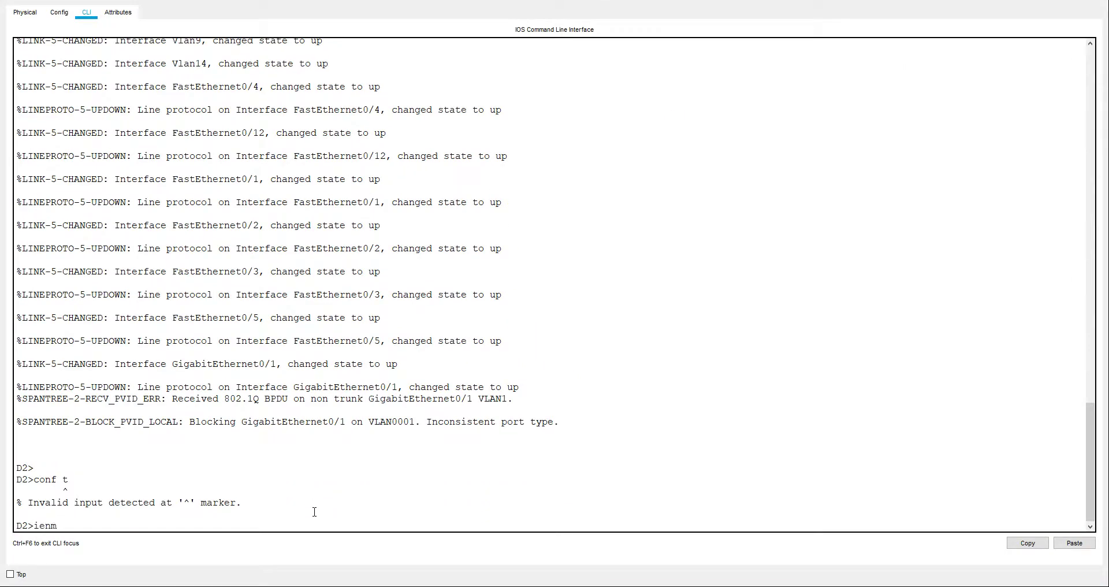
key("BackSpace")
key("BackSpace")
key("BackSpace")
key("BackSpace")
type("en")
key("Return")
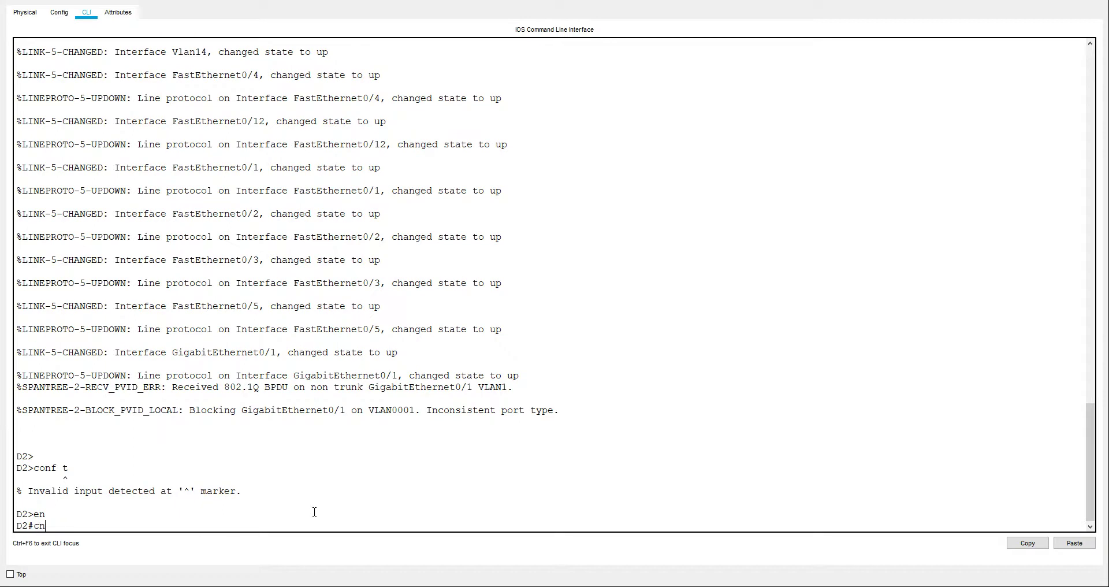
type("conf t")
key("Return")
type("int g")
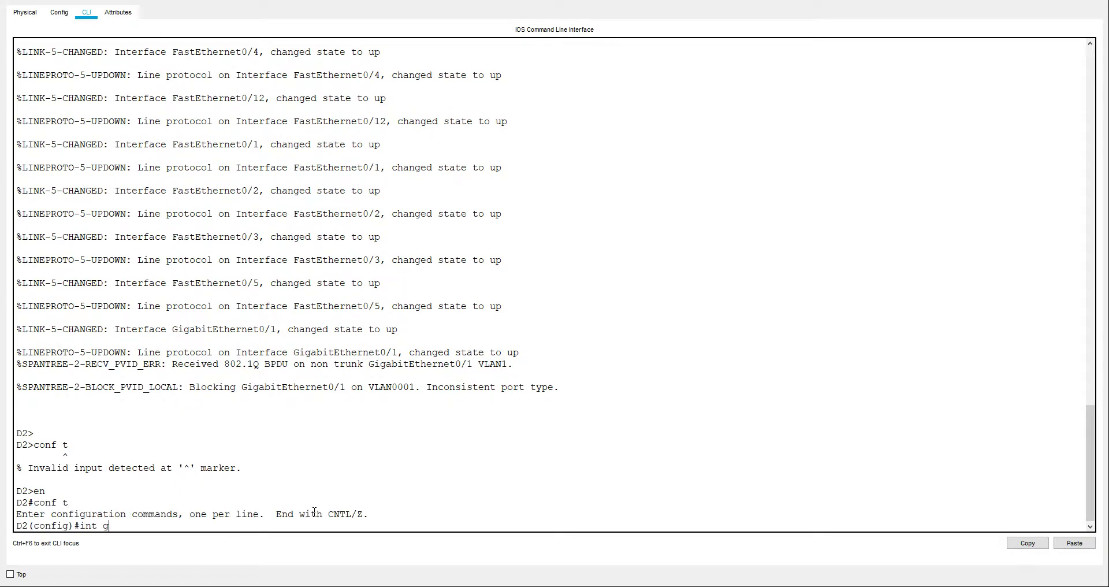
type("0/1")
key("Return")
Step: First attempt to set D2's g0/1 to switchport mode trunk
type("sw")
key("Tab")
type("m")
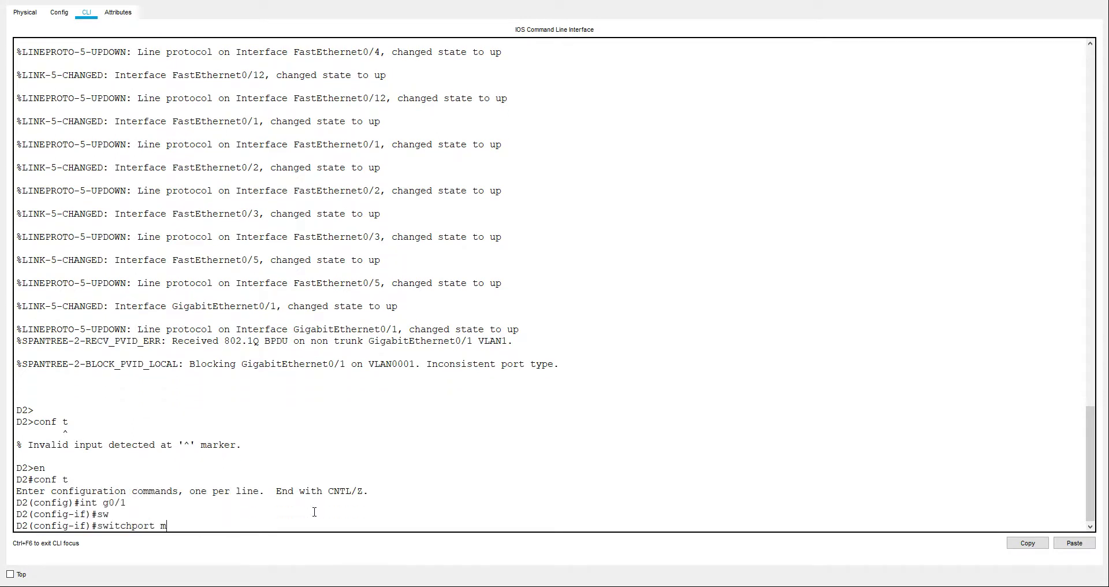
key("Tab")
type("tr")
key("Tab")
key("Return")
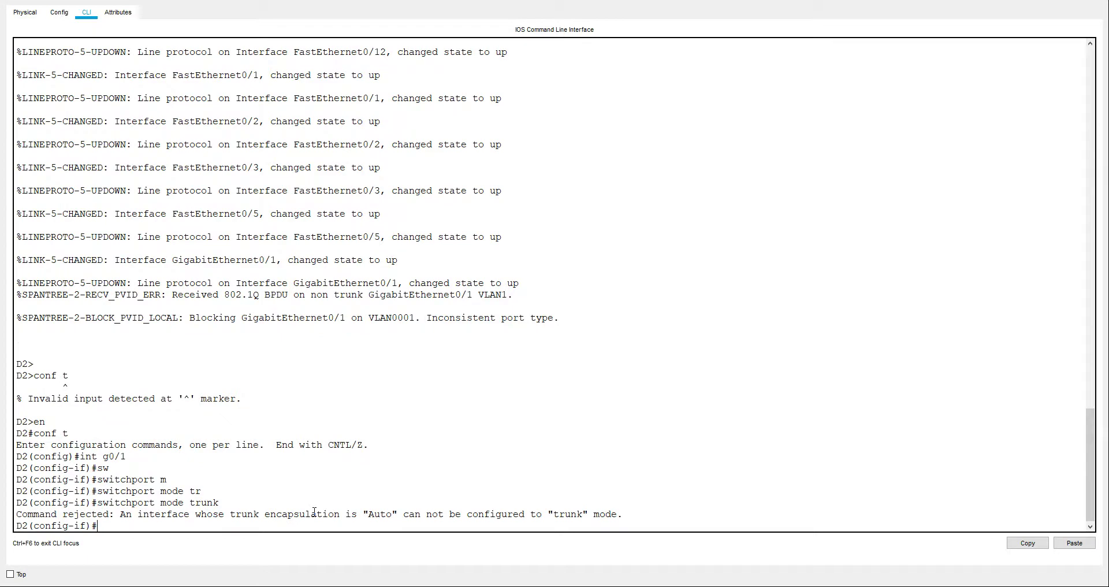
Step: Set dot1q trunk encapsulation on D2's g0/1
type("w")
key("Tab")
type("tr")
key("Tab")
type("e")
key("Tab")
type("de")
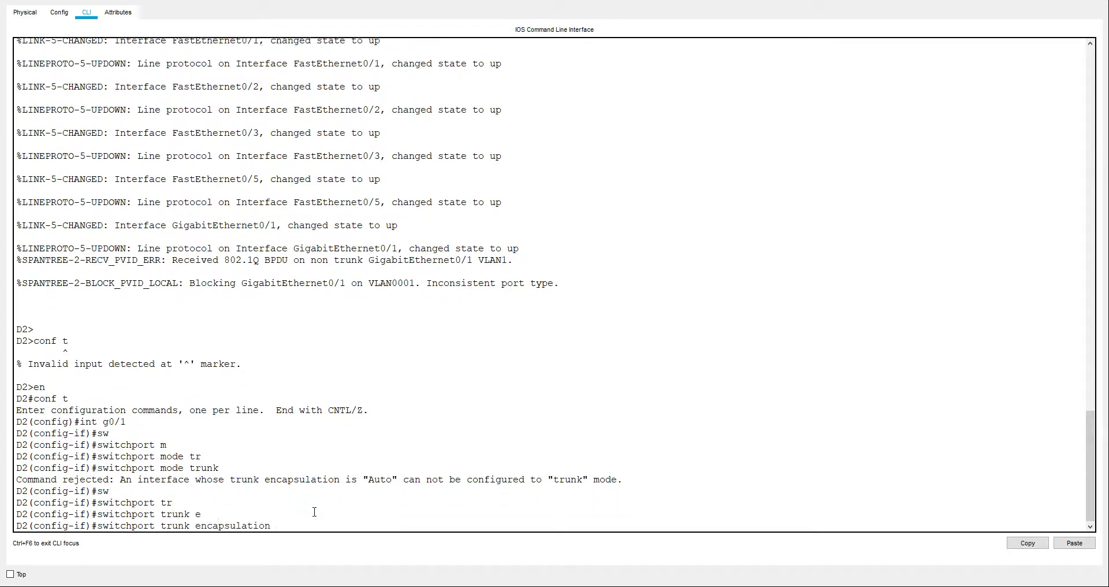
key("Tab")
key("Tab")
key("Return")
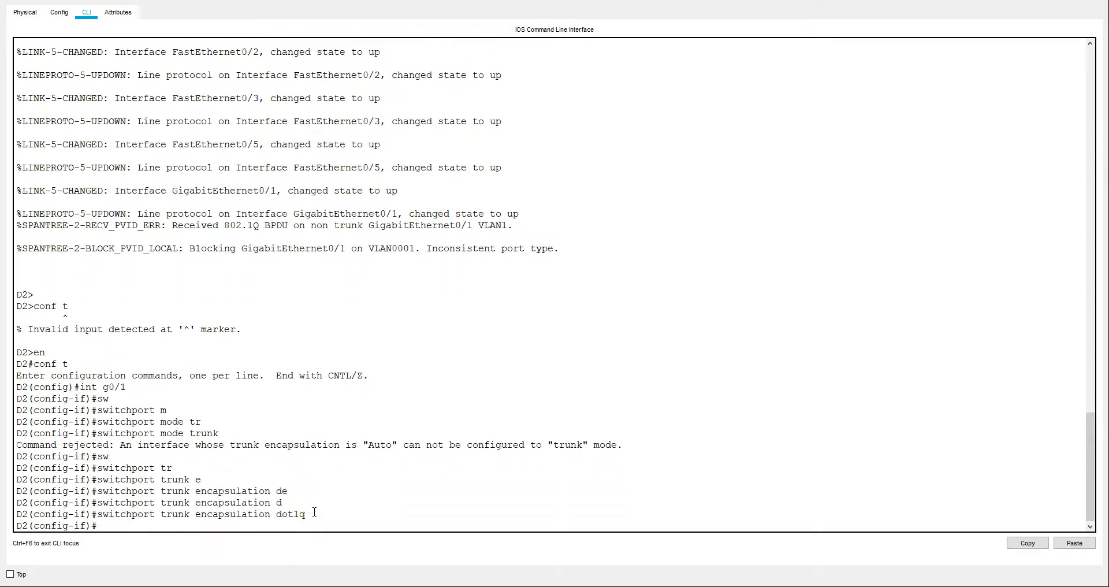
type("s")
Step: Set D2's g0/1 to switchport mode trunk
key("Tab")
key("BackSpace")
key("Return")
type("sw")
key("Tab")
type("m")
Step: Disable trunk negotiation on D2's g0/1 with 'switchport nonegotiate' and exit configuration mode
key("Tab")
type("t")
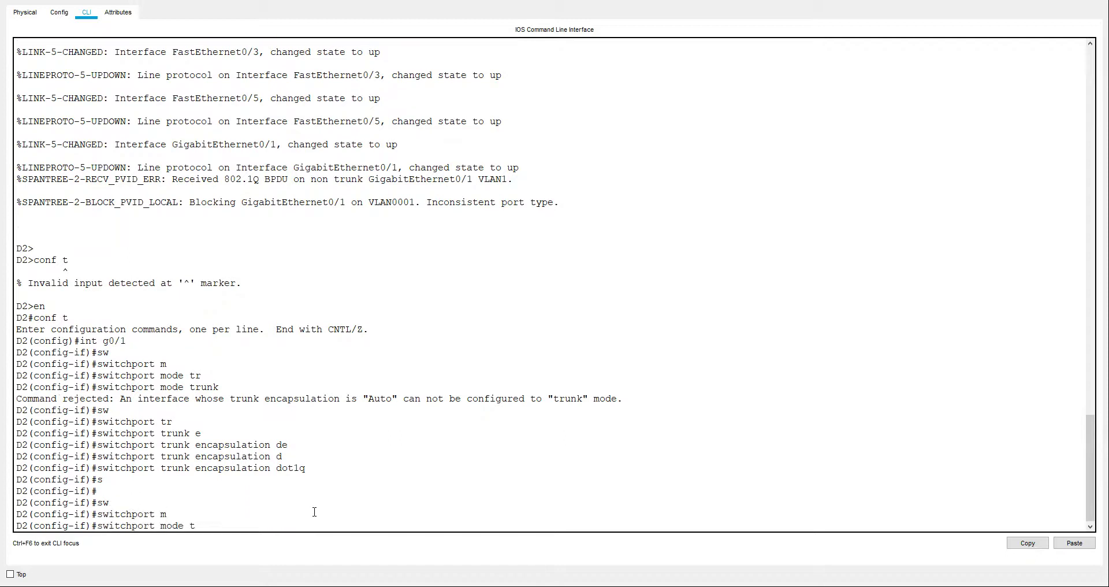
key("Tab")
key("Return")
type("swn")
key("Tab")
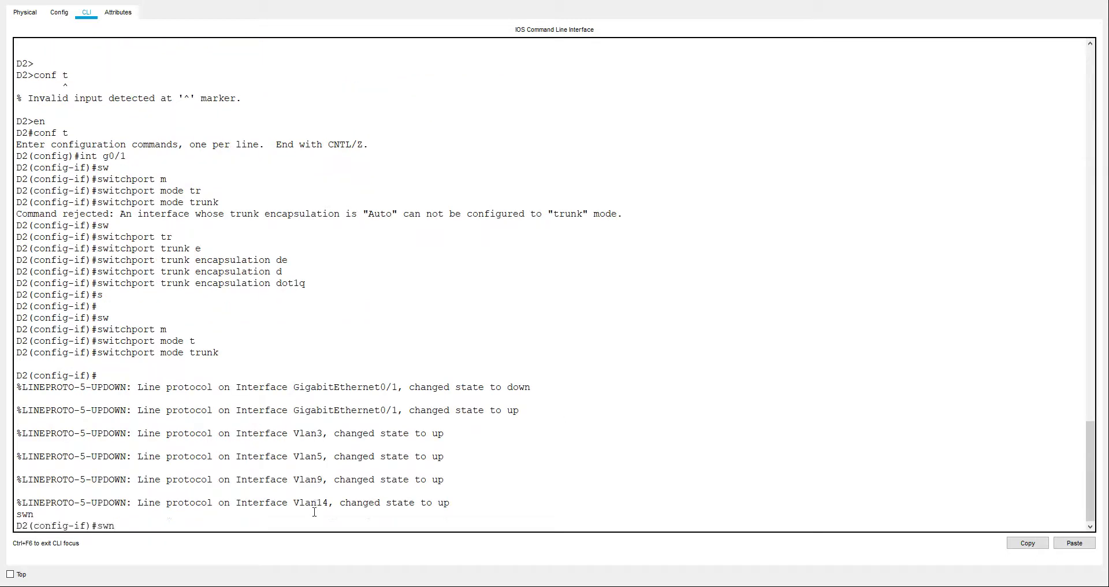
key("BackSpace")
key("Tab")
type("n")
key("Tab")
key("Return")
key("ctrl+z")
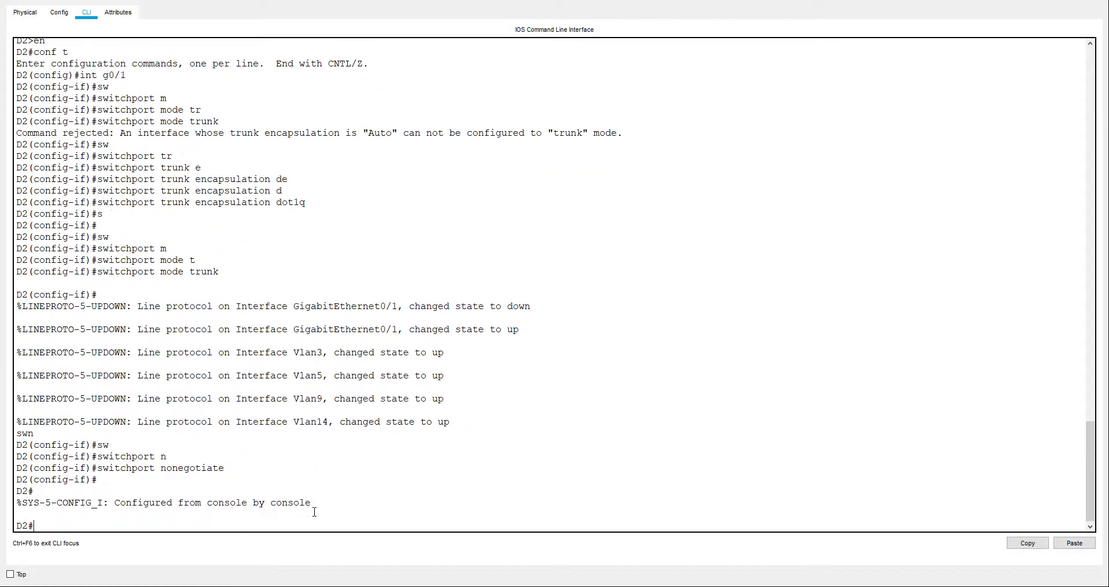
Step: Close D2's window, open D3's CLI and enter configuration for interface gig0/1
key("alt+F4")
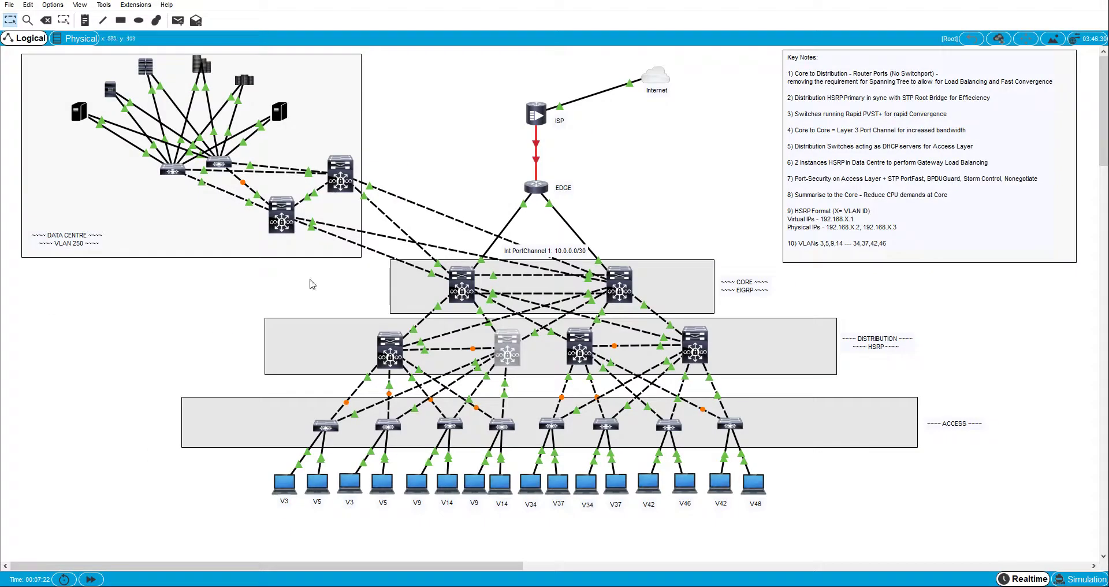
left_click(571, 354)
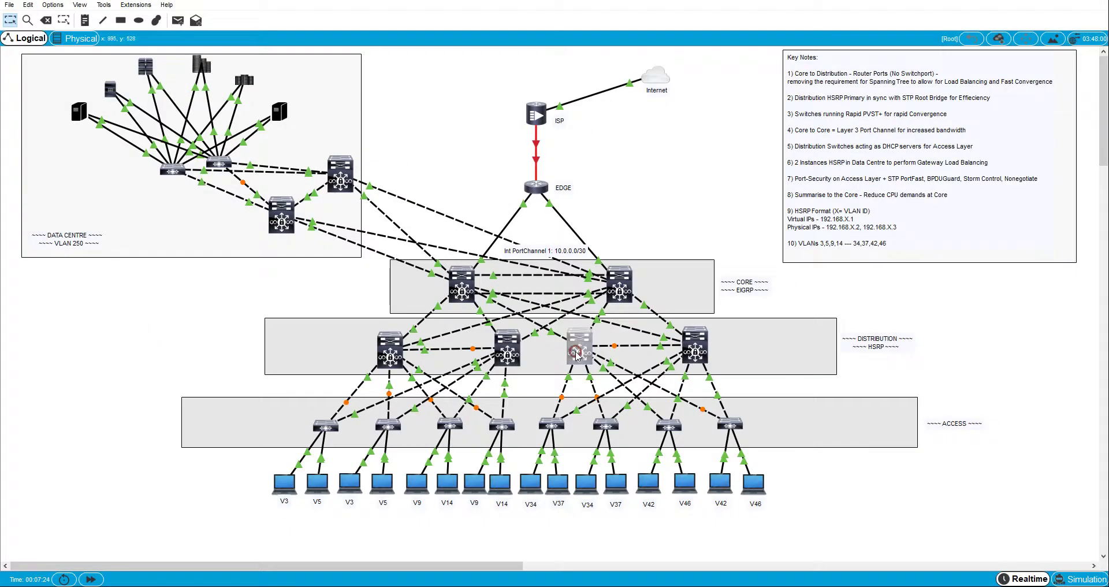
left_click(480, 139)
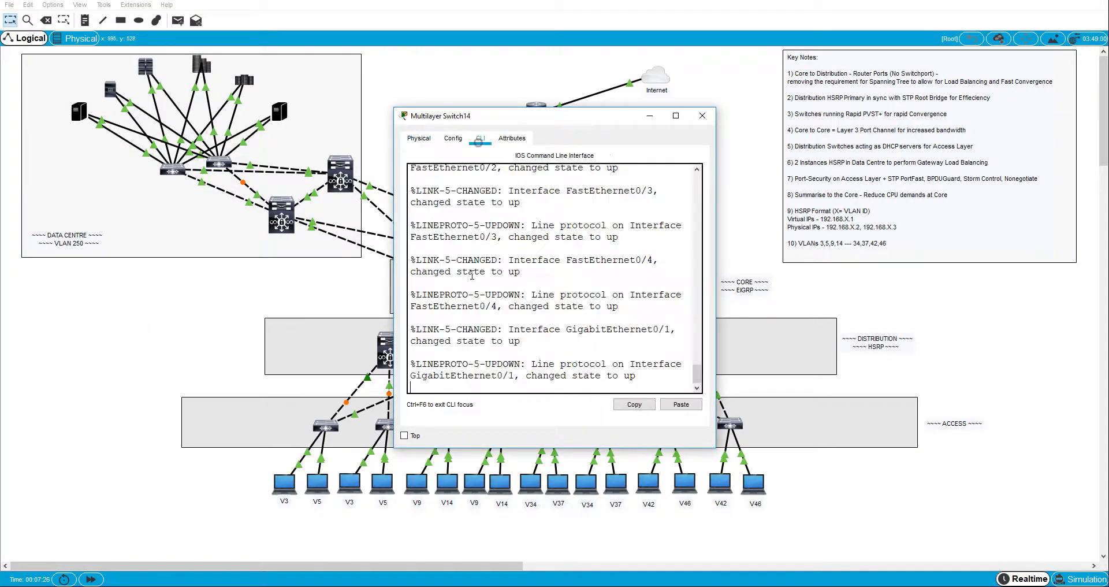
key("Return")
key("Return")
key("Return")
key("Return")
type("en")
key("Return")
type("conf t")
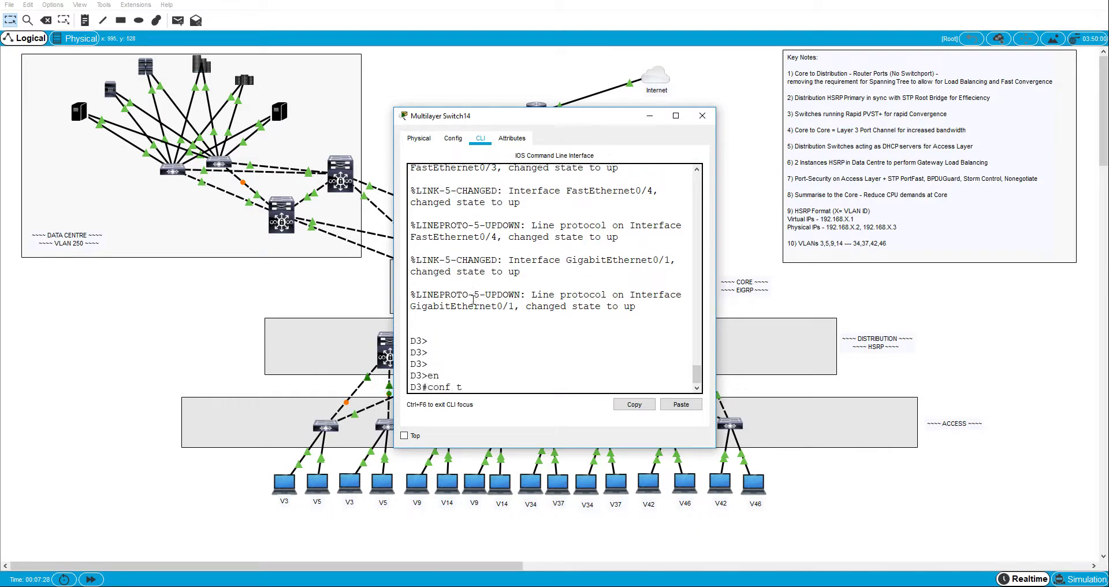
key("Return")
type("int gig0/1")
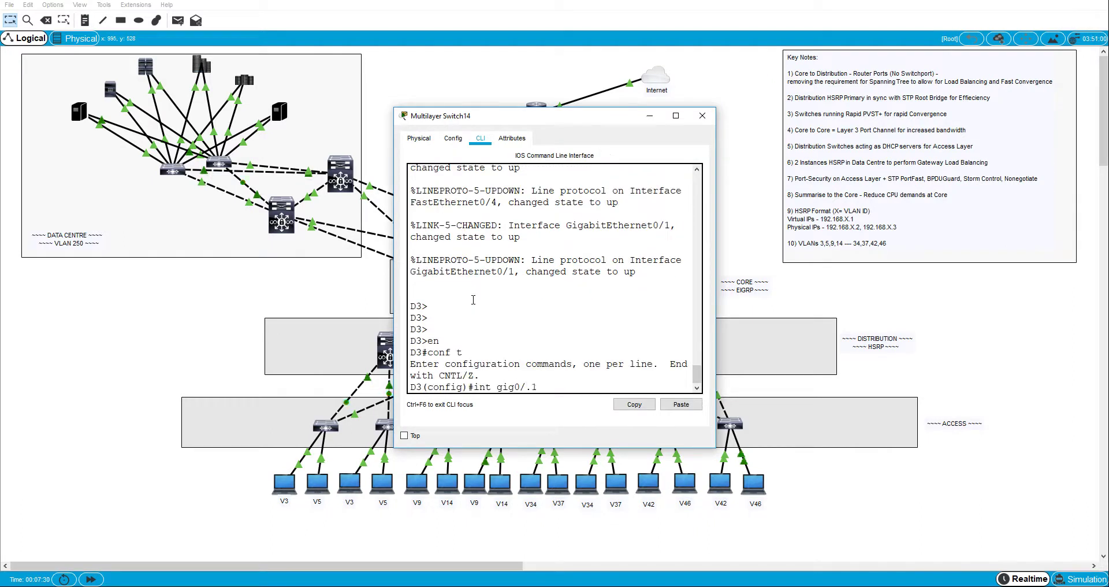
key("Return")
Step: Set dot1q trunk encapsulation on D3's gig0/1
type("sw")
key("Tab")
type("tr")
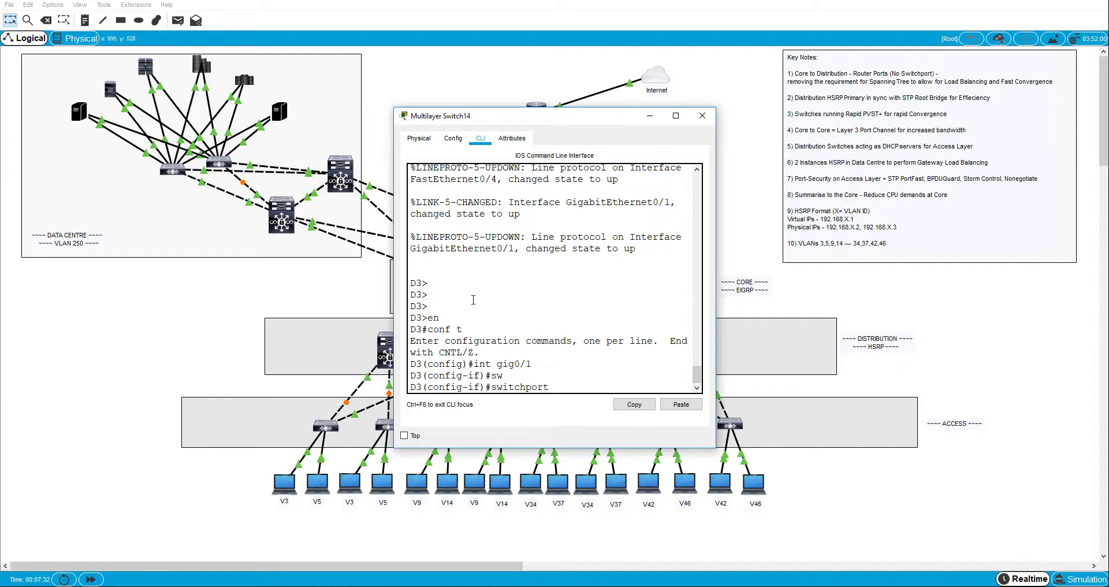
key("Tab")
type("e")
key("Tab")
type("d")
Step: Put D3's gig0/1 into switchport mode trunk
key("Tab")
key("Return")
type("switchport mo")
key("Tab")
type("tr")
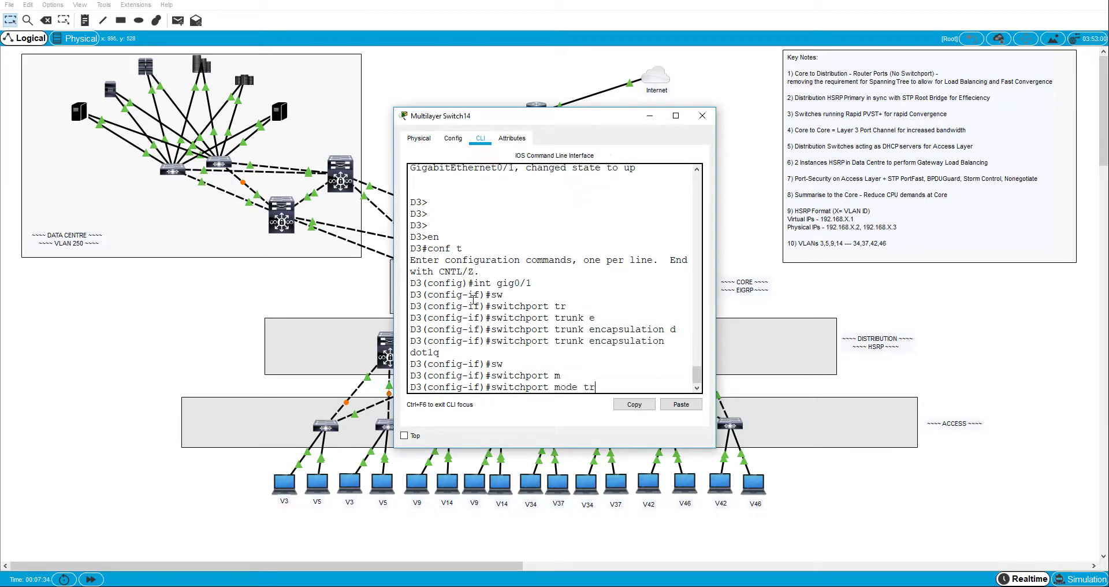
Step: Apply 'switchport nonegotiate' on D3's gig0/1, exit configuration mode and close the window
key("Tab")
key("Return")
type("sqw")
key("BackSpace")
key("BackSpace")
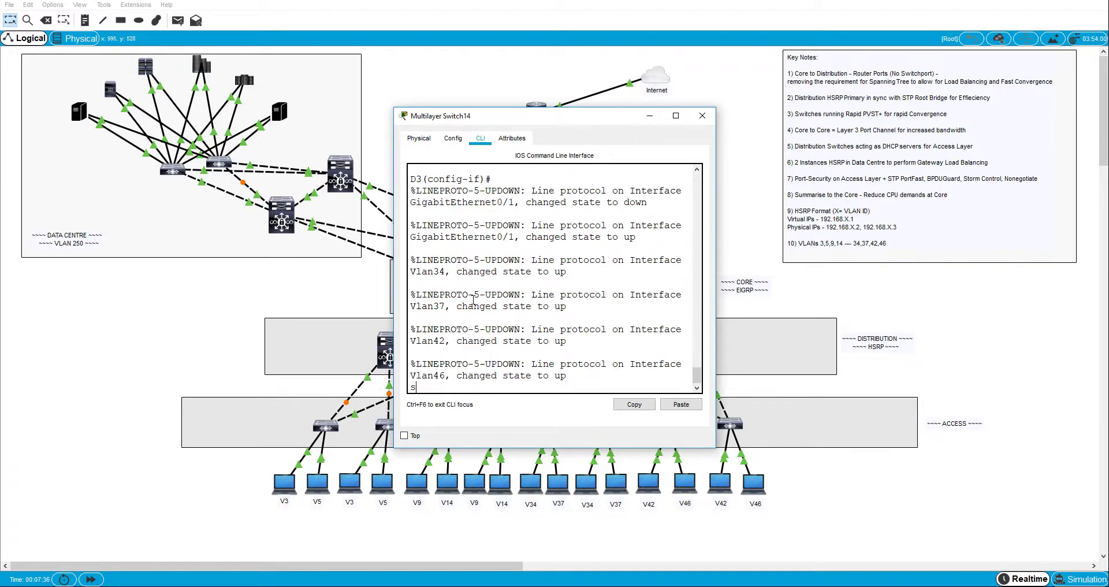
type("w")
key("Tab")
type("n")
key("Tab")
key("Return")
key("ctrl+z")
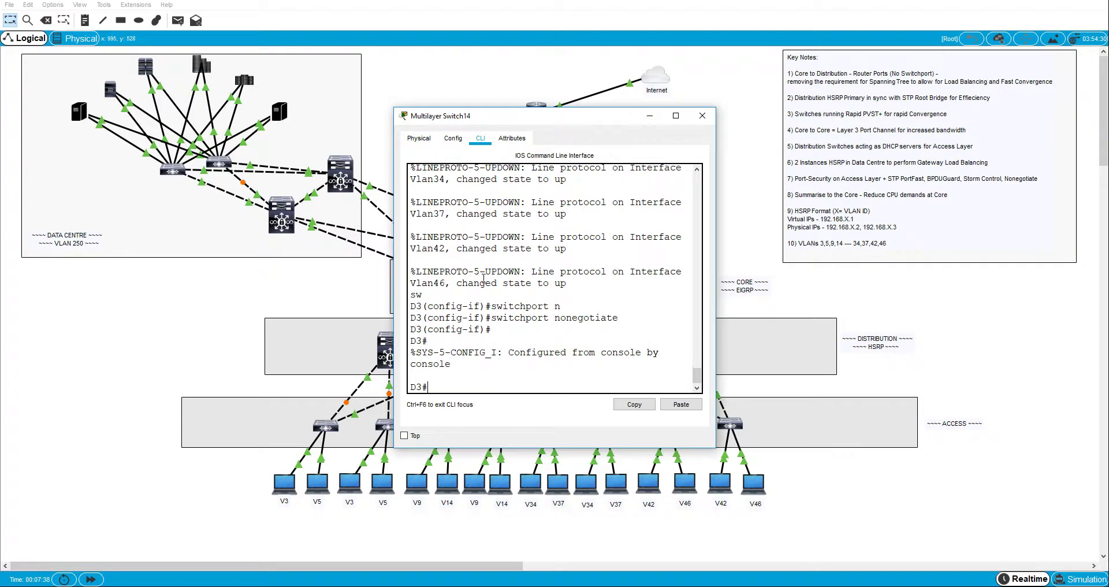
left_click(703, 116)
Step: Open D4's CLI, enter global configuration mode and select interface Gig0/1
left_click(696, 346)
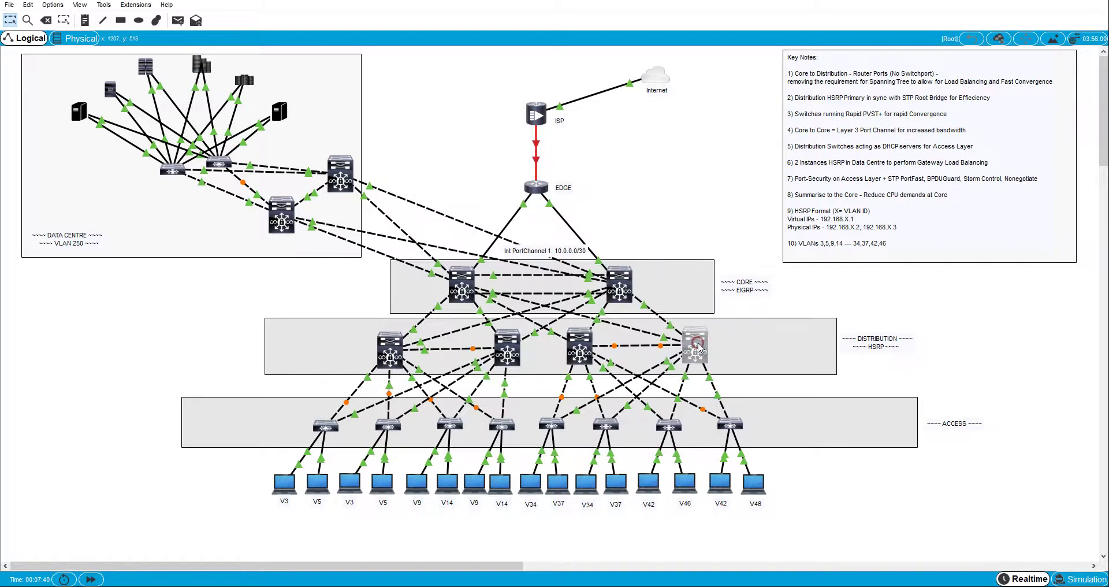
left_click(480, 138)
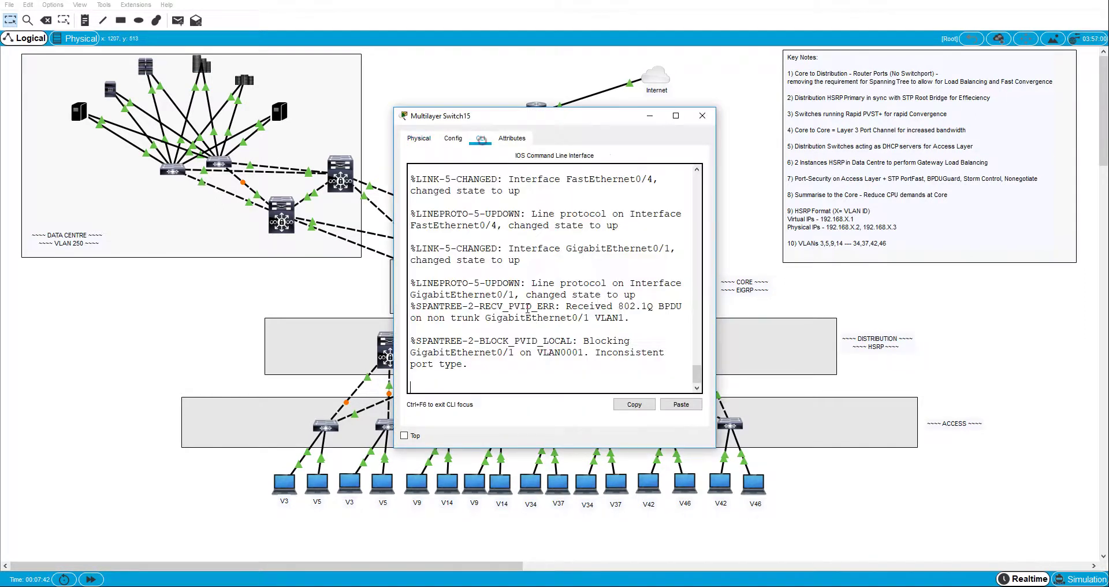
key("Return")
type("conf t")
key("Return")
type("int")
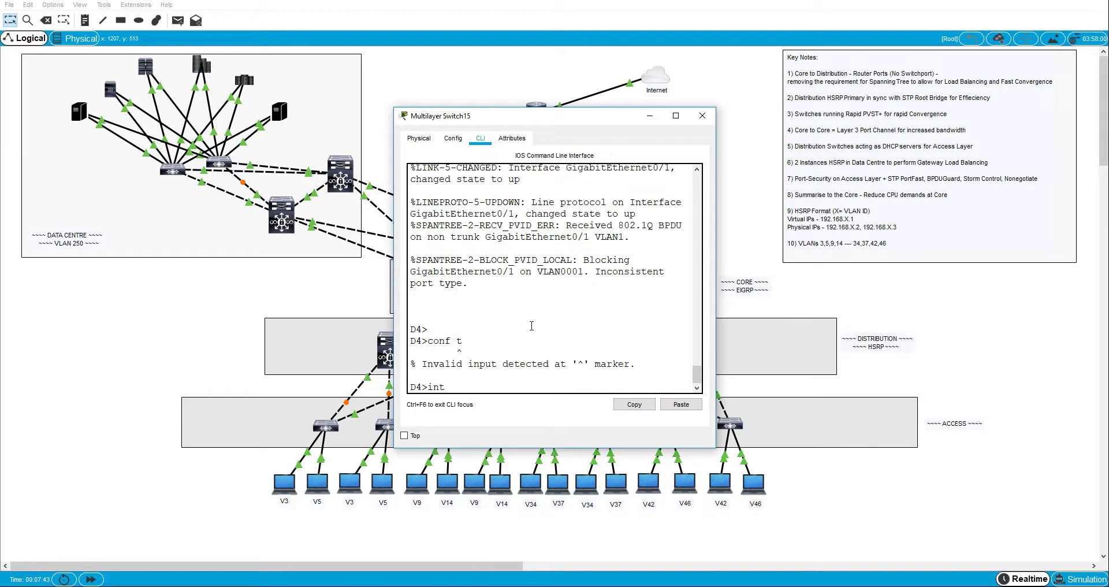
key("BackSpace")
type("en")
key("Return")
type("conf t")
key("Return")
type("int gi")
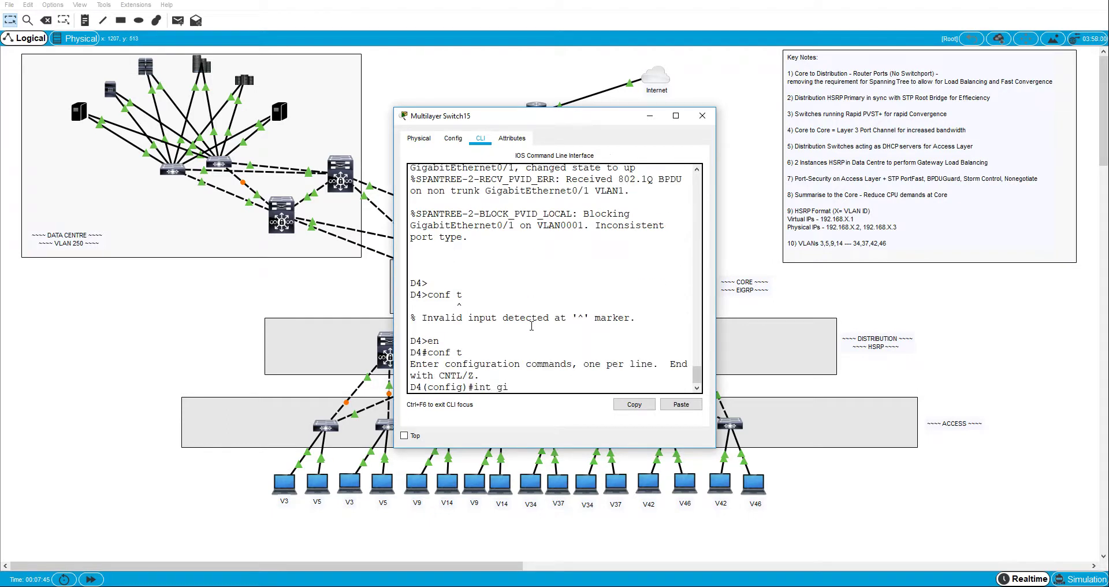
type("0/1")
key("Return")
Step: Set Gig0/1's trunk encapsulation to dot1q
type("sw")
key("Tab")
type("mt")
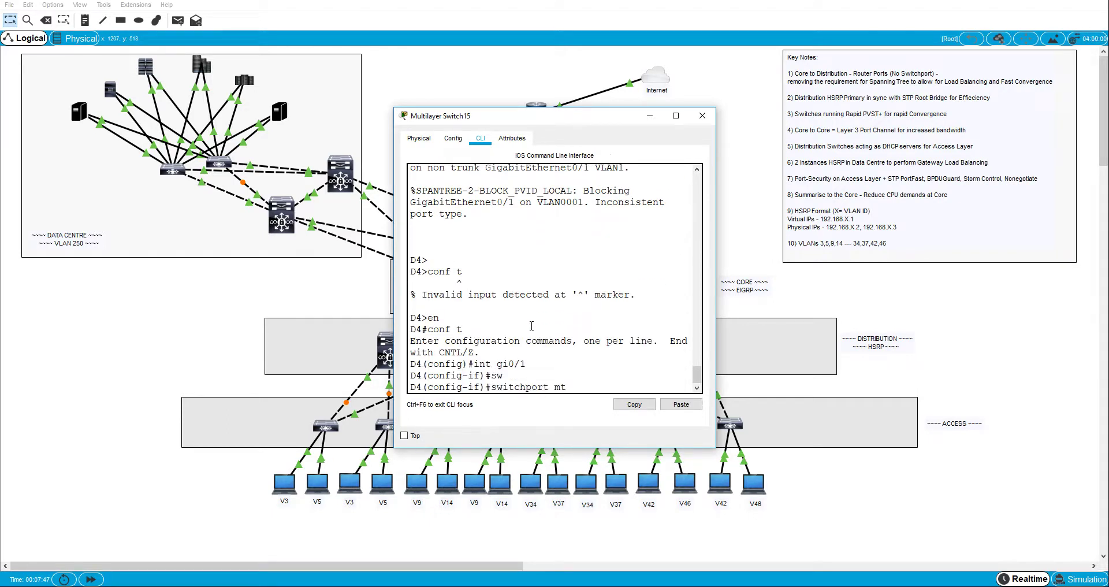
type("ttr")
key("Tab")
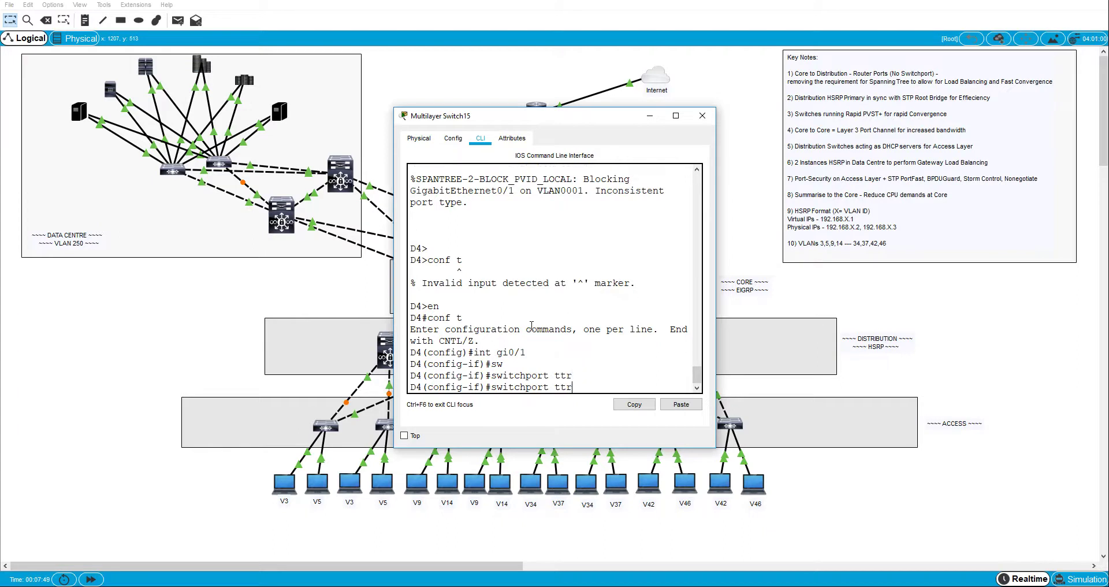
key("BackSpace")
key("BackSpace")
Step: Put Gig0/1 in trunk mode with nonegotiate, exit configuration and close D4's window
key("BackSpace")
key("Tab")
key("Tab")
type("d")
key("Tab")
key("Return")
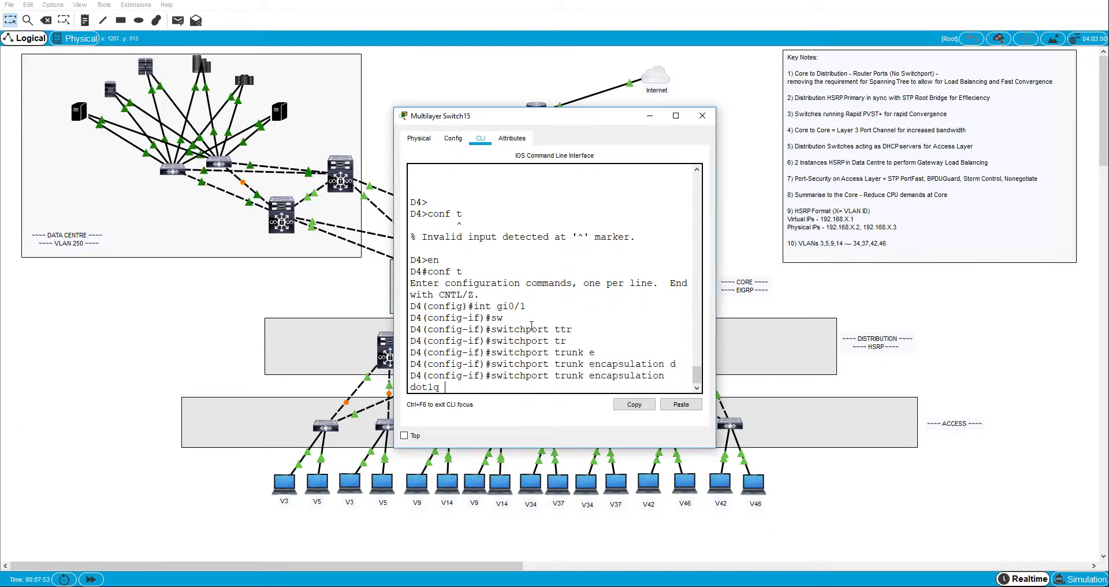
type("swm")
key("Tab")
key("BackSpace")
key("Tab")
type("m")
key("Tab")
type("t")
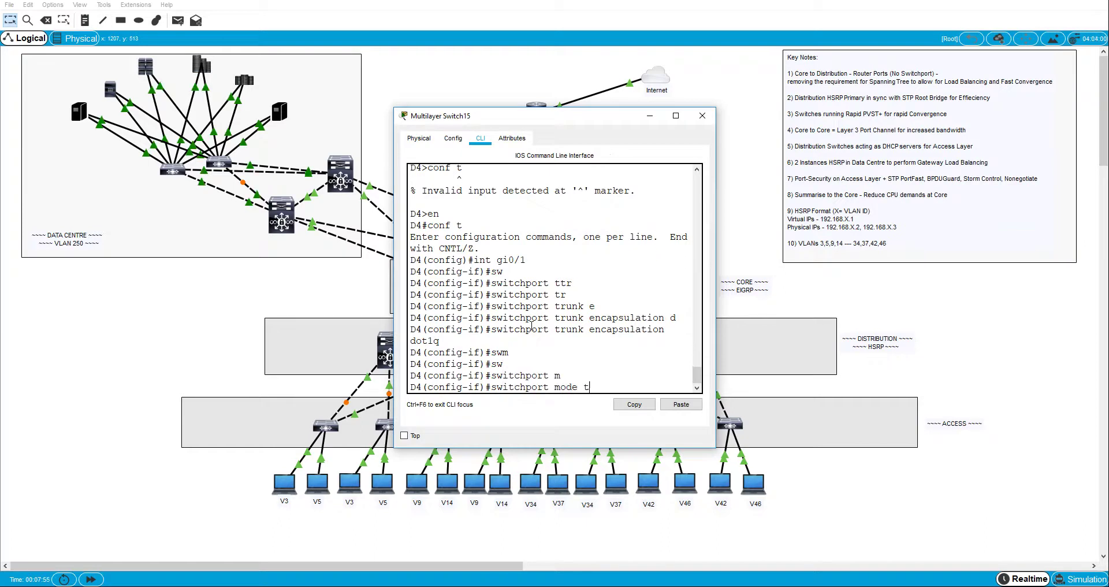
key("Return")
type("sw")
key("Tab")
type("n")
key("Tab")
key("Return")
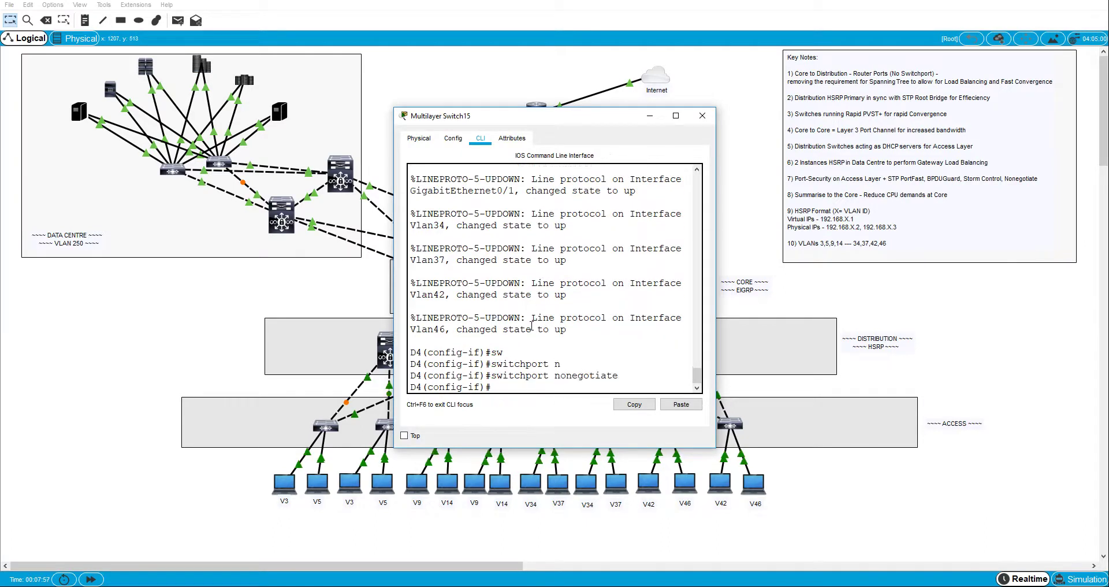
key("ctrl+c")
left_click(703, 116)
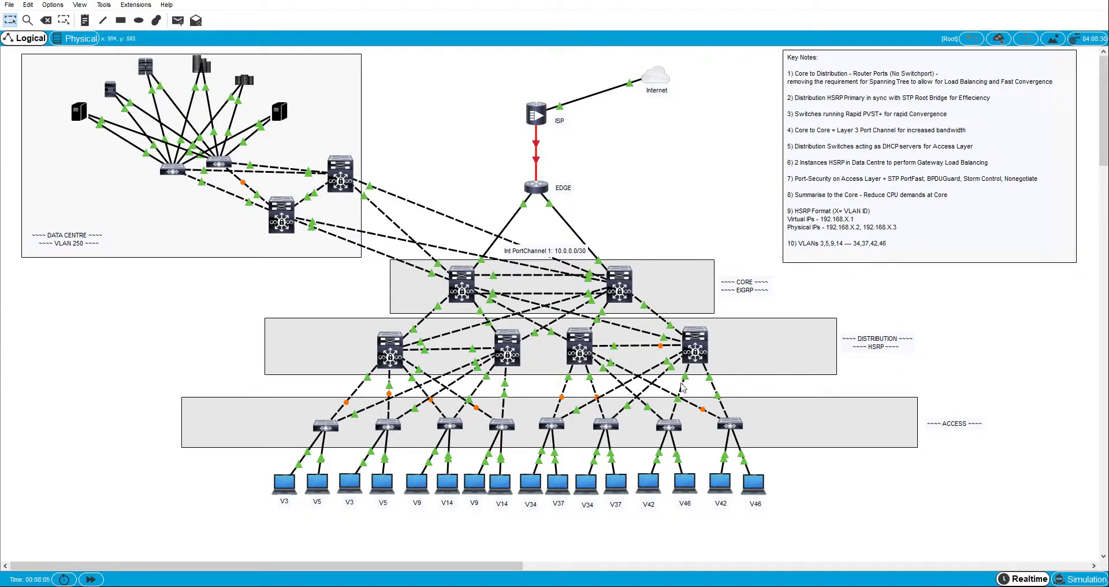
Step: Run 'sh cdp nei' on D4 and maximize the switch window
left_click(698, 349)
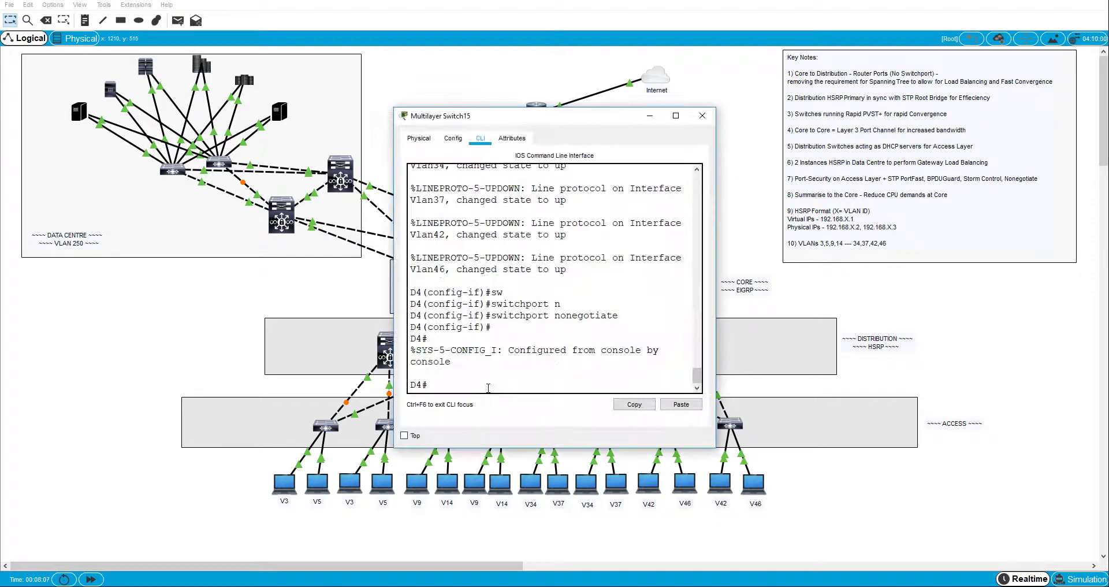
key("Return")
key("Return")
key("Return")
key("Return")
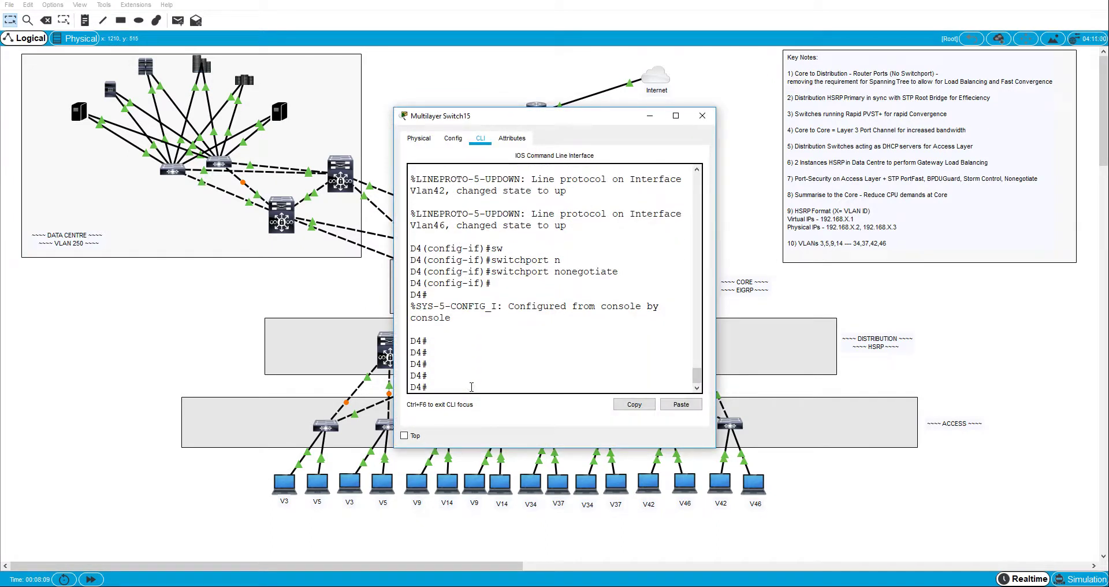
type("sh cdp nei")
key("Return")
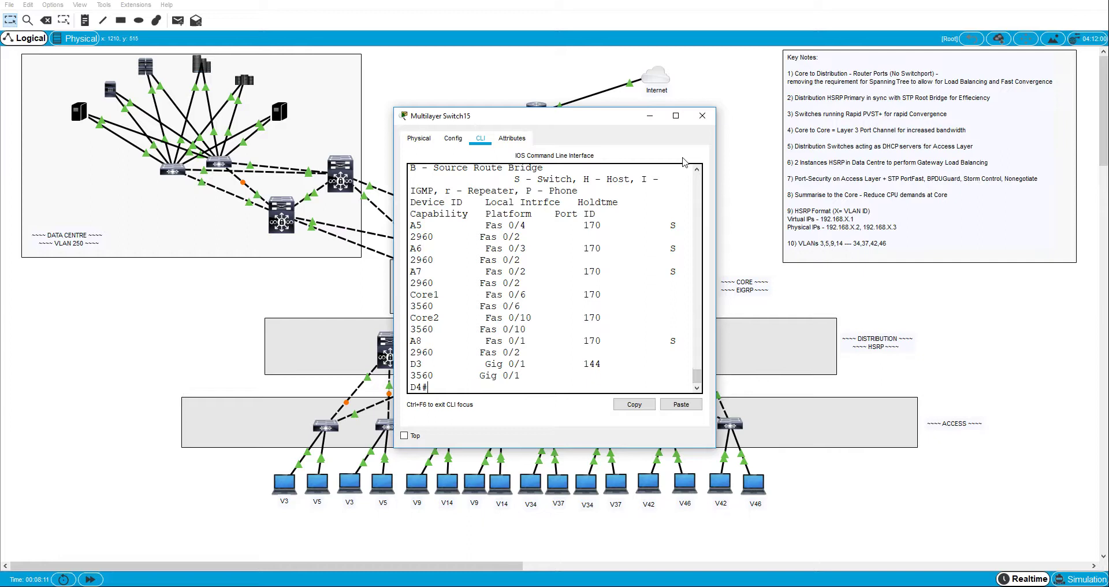
left_click(676, 116)
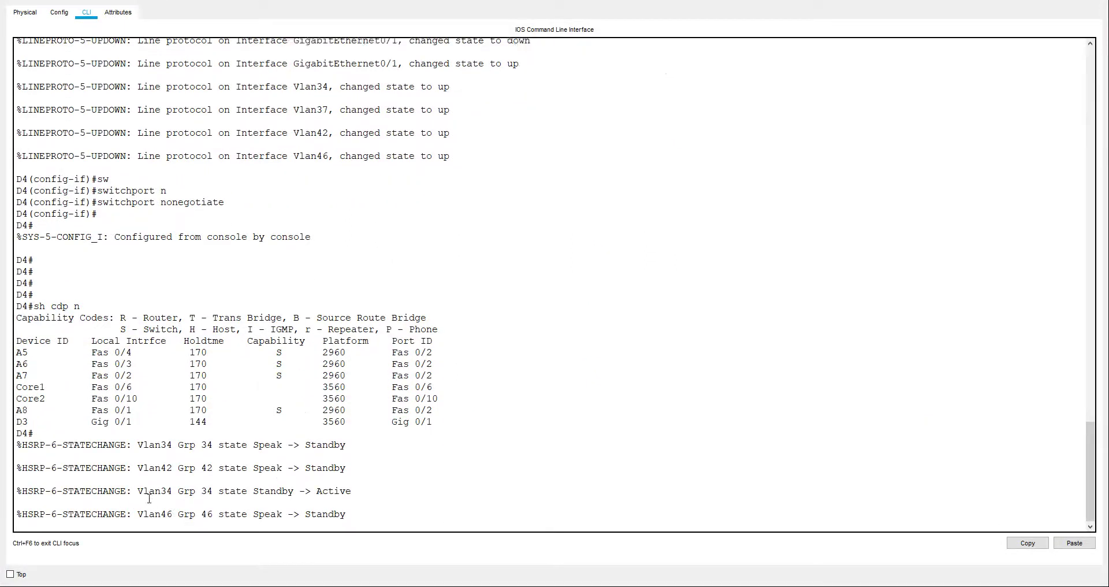
Step: Highlight the Vlan42 Standby-to-Active log line and the A5–A8 neighbour rows
left_click_drag(49, 506, 180, 482)
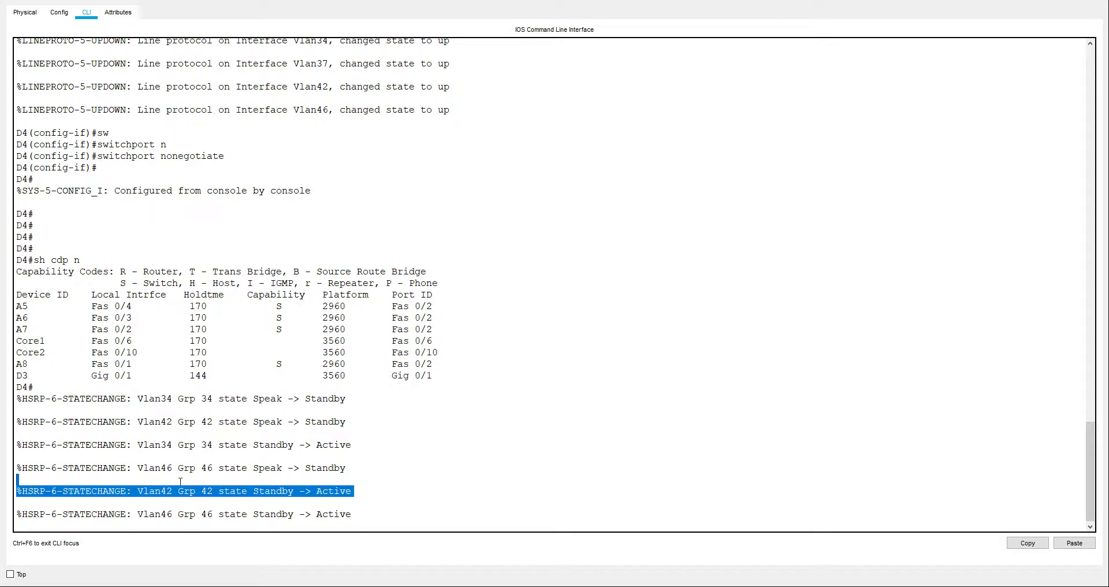
left_click(33, 525)
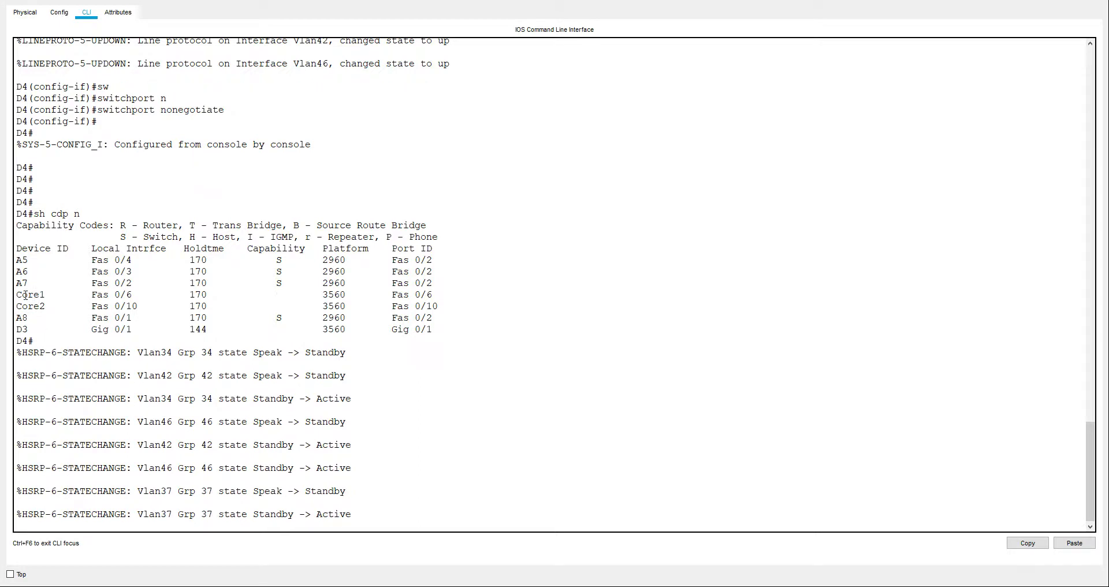
left_click_drag(141, 314, 14, 318)
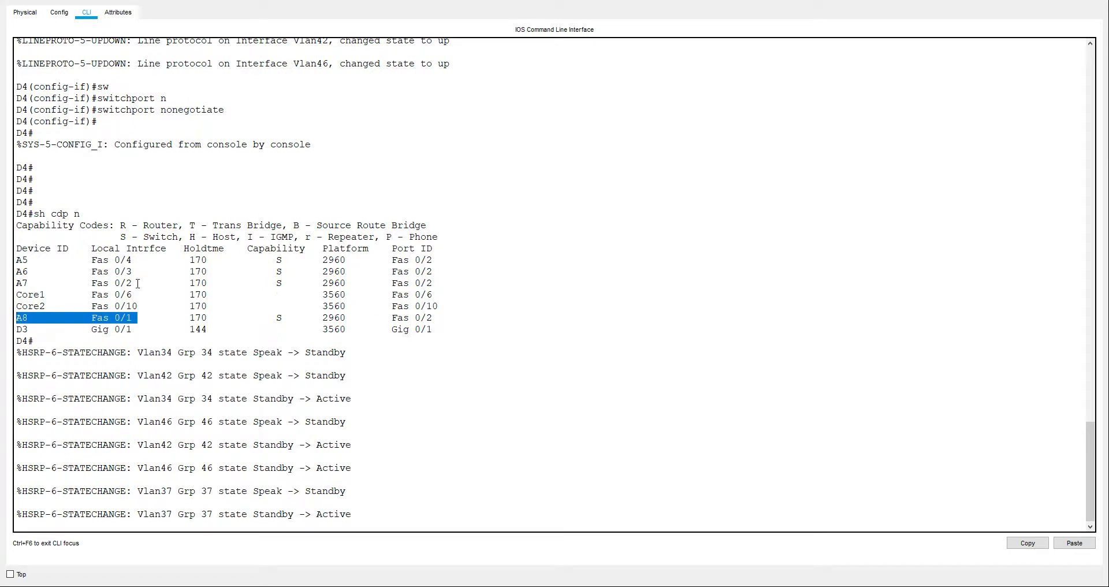
left_click_drag(138, 283, 22, 238)
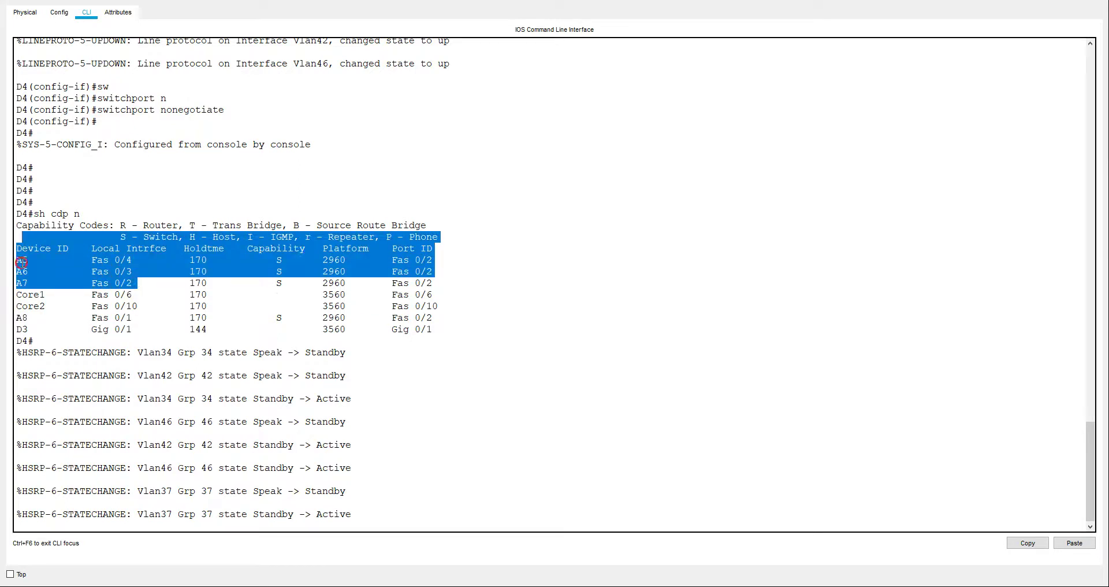
left_click(21, 262)
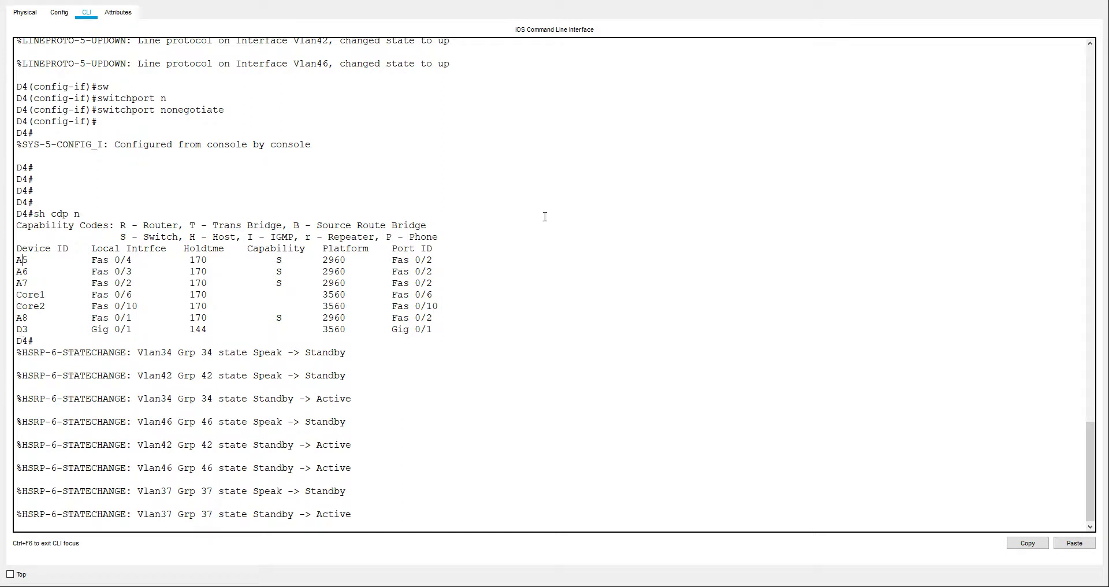
Step: On D4, enter configuration mode and select the interface range fa0/1-4
left_click(205, 493)
key("Return")
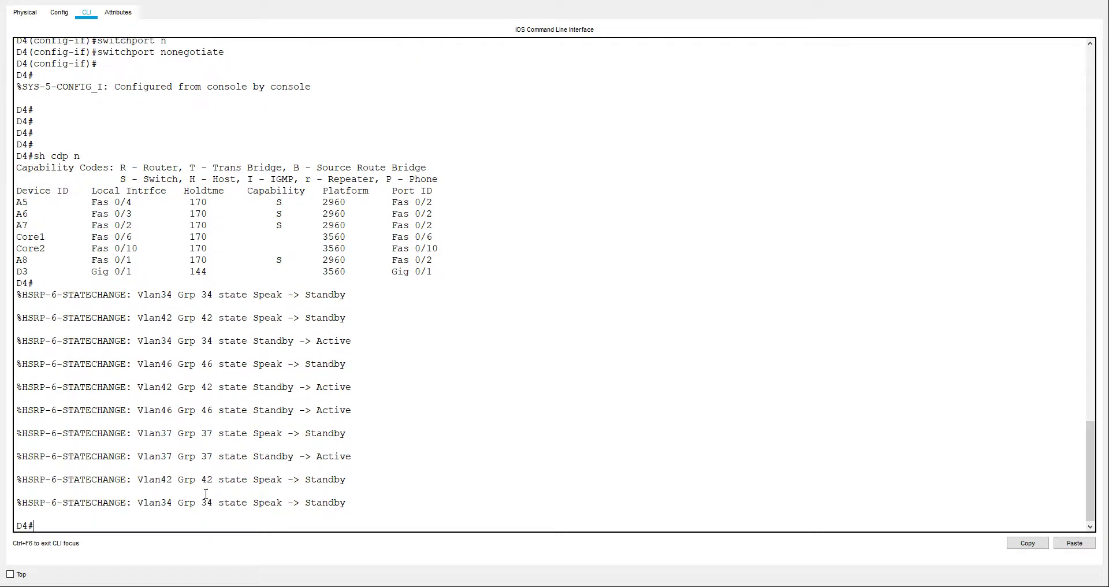
key("Return")
key("Return")
type("conf t")
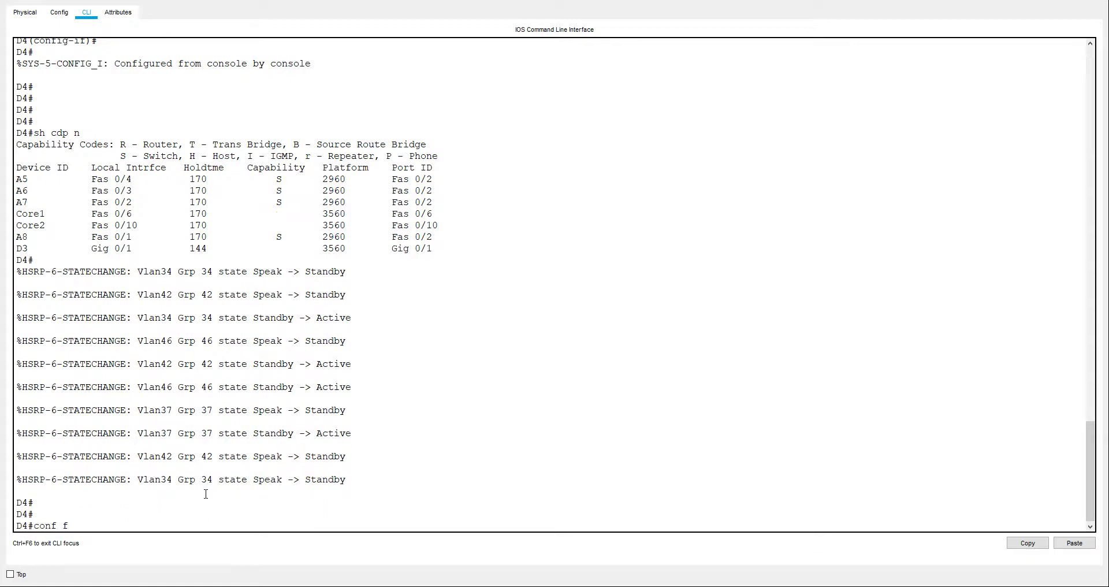
key("Return")
type("int ra fa0")
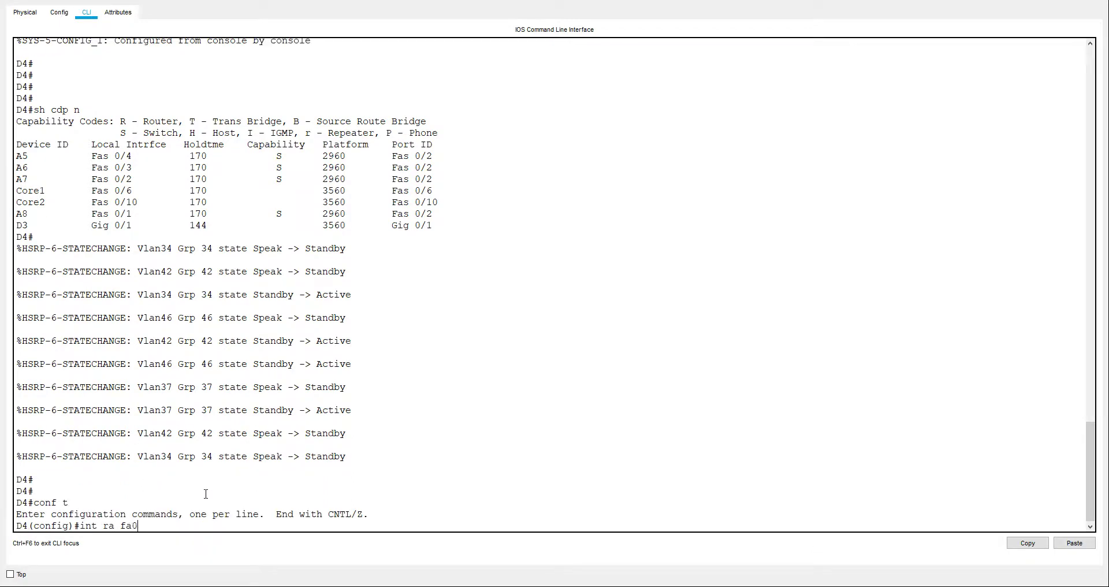
type("/1-4")
key("Return")
Step: Set dot1q trunk encapsulation on Fa0/1–4
type("sw3")
key("Tab")
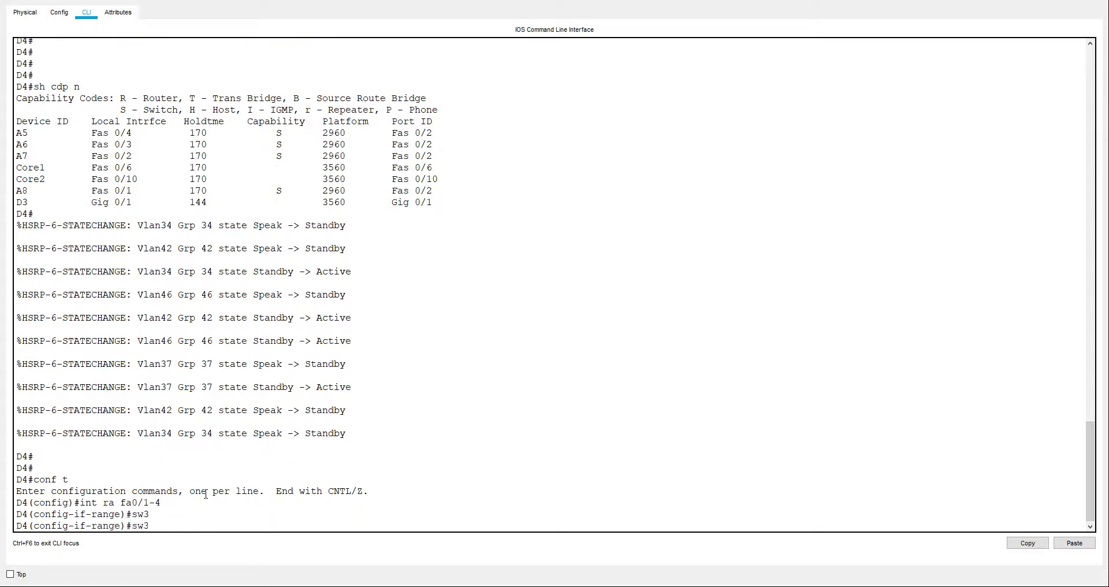
key("Tab")
type("tr")
key("Tab")
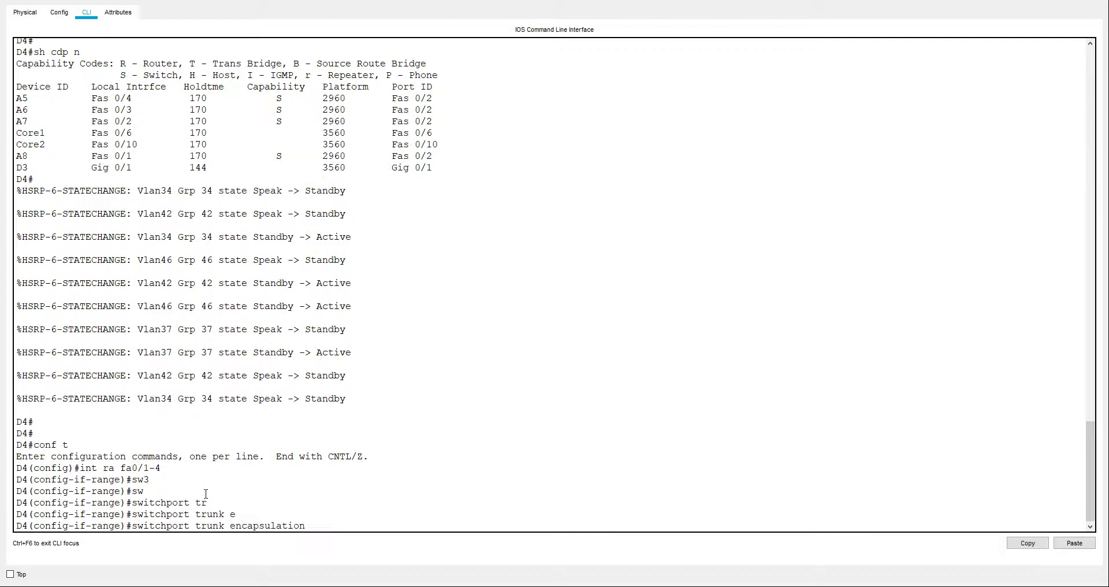
key("BackSpace")
type("d")
key("Tab")
key("Return")
Step: Put Fa0/1–4 into switchport trunk mode
type("sw")
key("Tab")
key("m")
key("Tab")
type("tr")
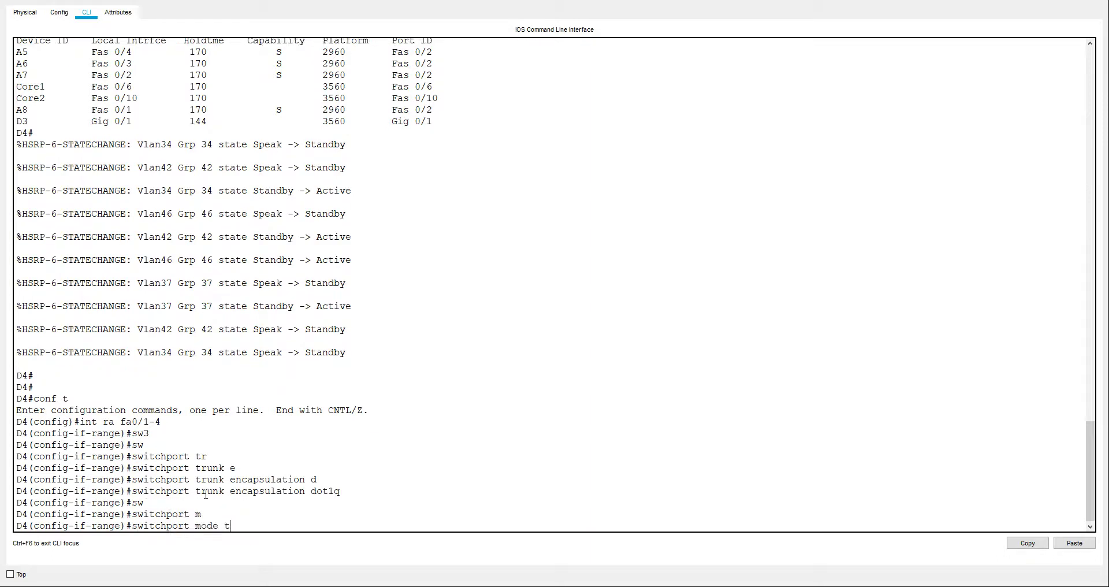
key("Tab")
key("Return")
type("s")
key("Tab")
type("n")
Step: Disable trunk negotiation on Fa0/1–4 and leave configuration mode
key("Tab")
key("Return")
type("s")
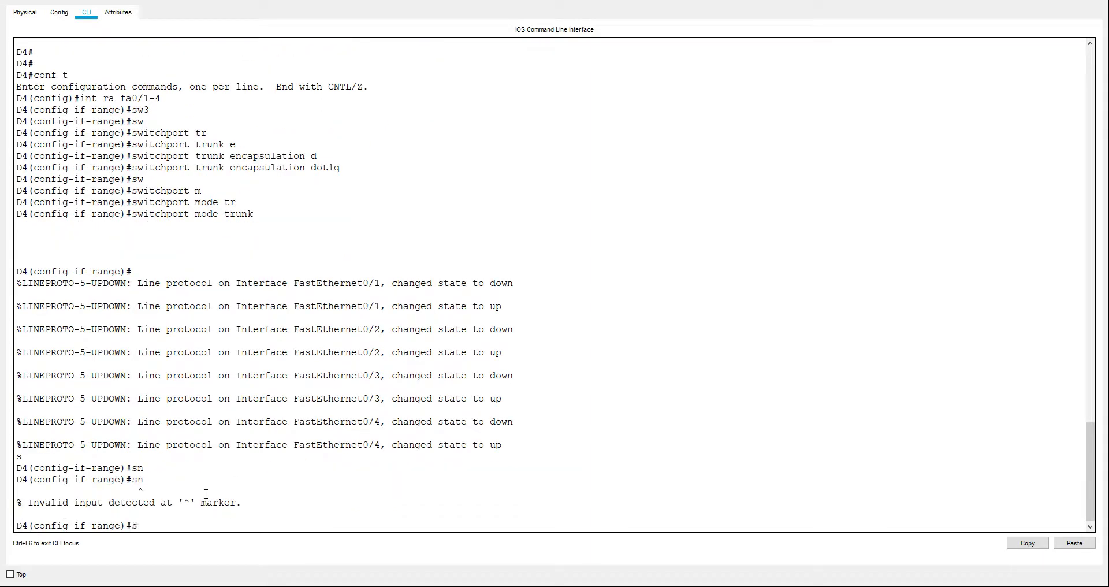
type("w")
key("Tab")
type("n")
key("Tab")
key("Return")
key("ctrl+z")
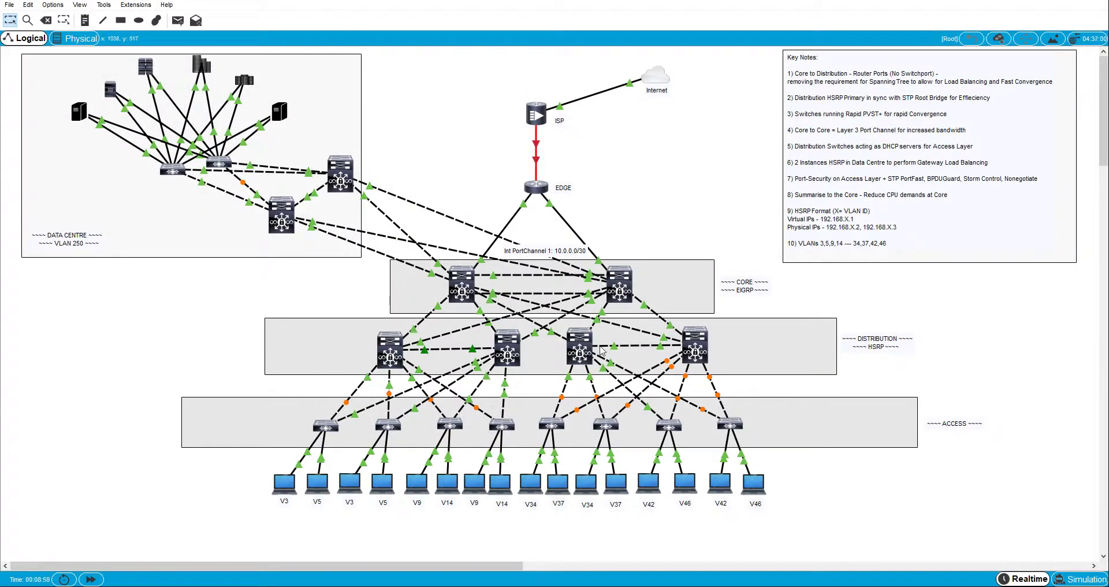
Step: Open D3's console full-screen and select the interface range fa0/1-4 in configuration mode
left_click(579, 347)
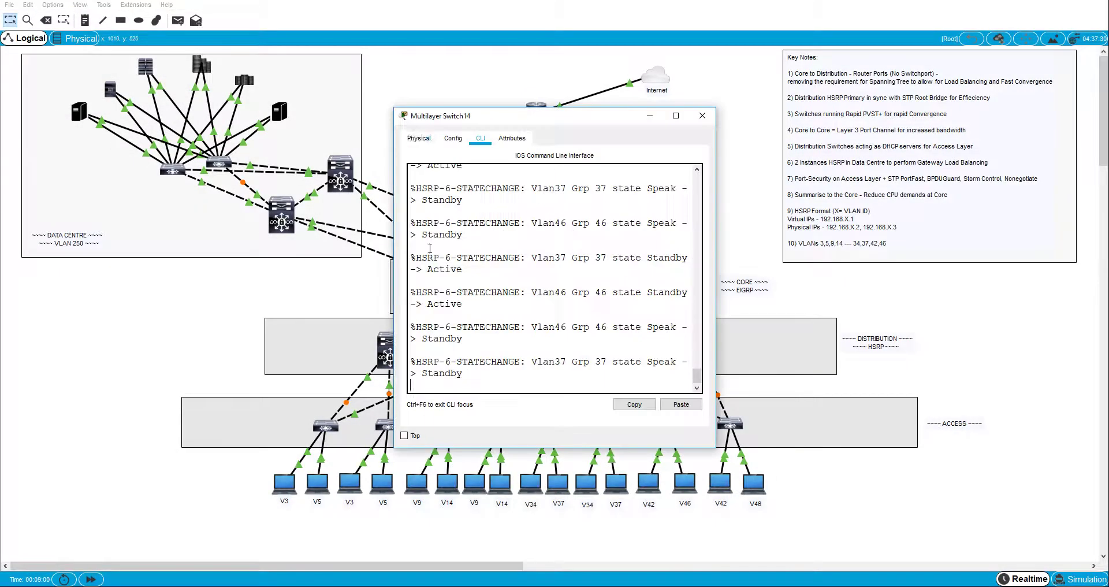
left_click(676, 115)
key("Return")
key("Return")
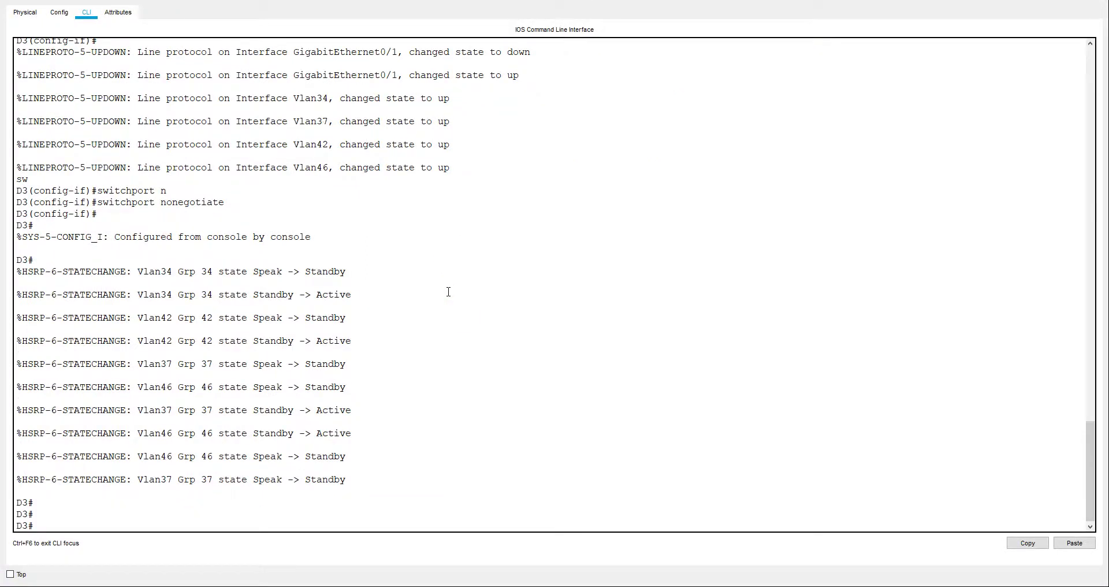
type("conf t")
key("Return")
type("int ra fa0")
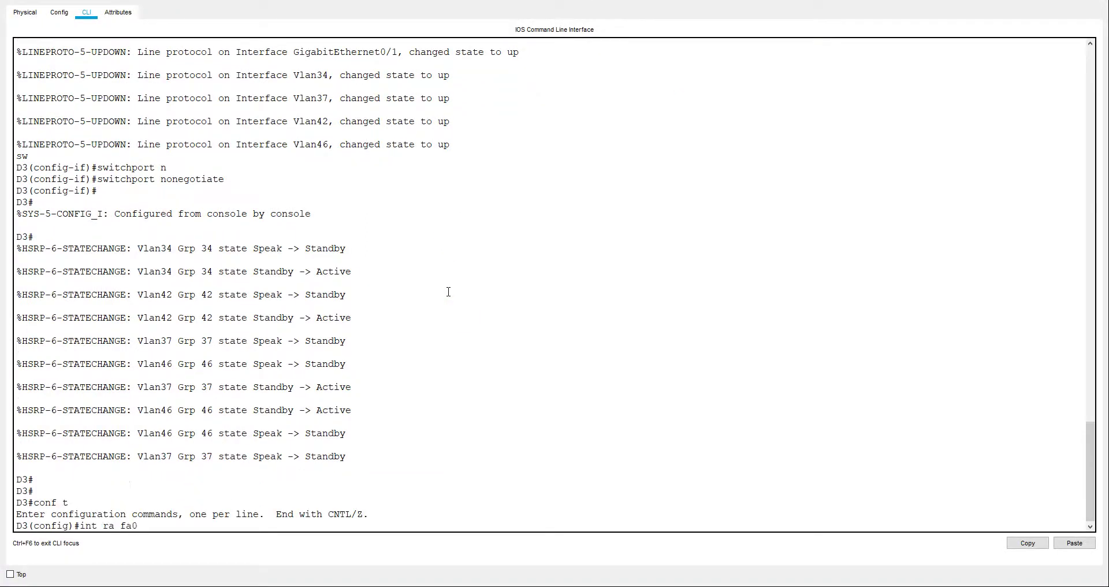
type("/1-4 sw")
key("Tab")
Step: Set dot1q trunk encapsulation on D3's Fa0/1–4
type("tr")
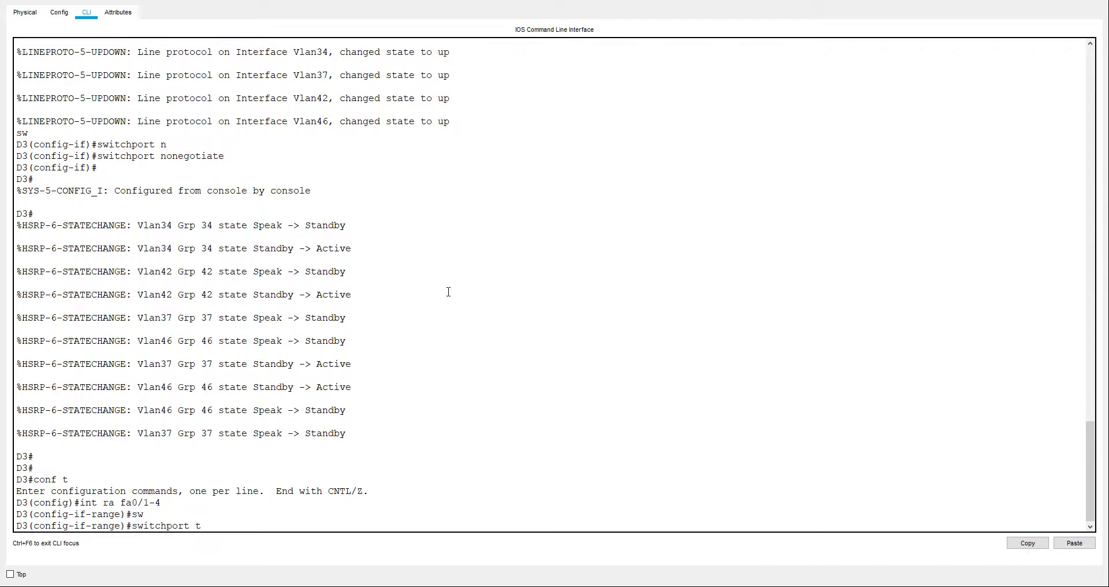
key("Tab")
type("e")
key("Tab")
type("d")
key("Tab")
key("Return")
Step: Make Fa0/1–4 nonegotiating trunks, exit configuration and close D3's console
type("sw")
key("Tab")
type("m")
key("Tab")
type("t")
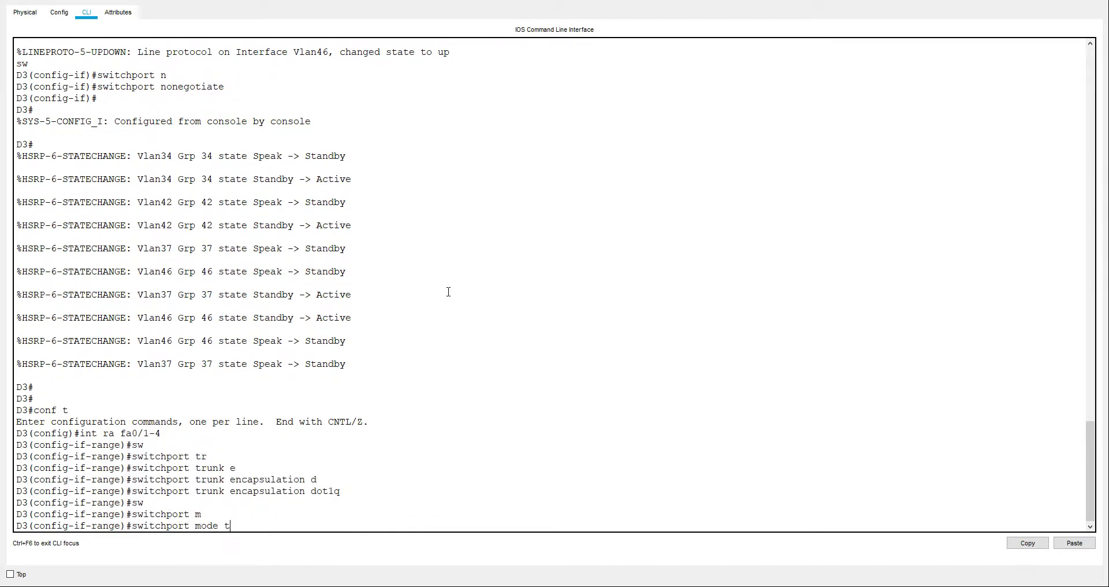
key("Tab")
key("Return")
type("sw")
key("Tab")
type("n")
key("Tab")
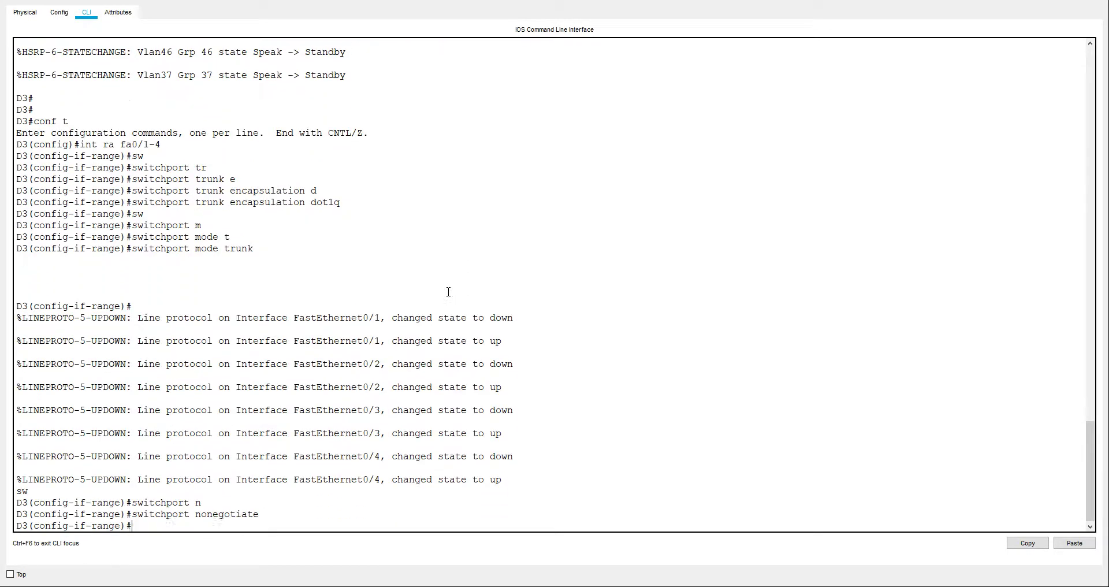
key("Return")
key("ctrl+z")
key("Return")
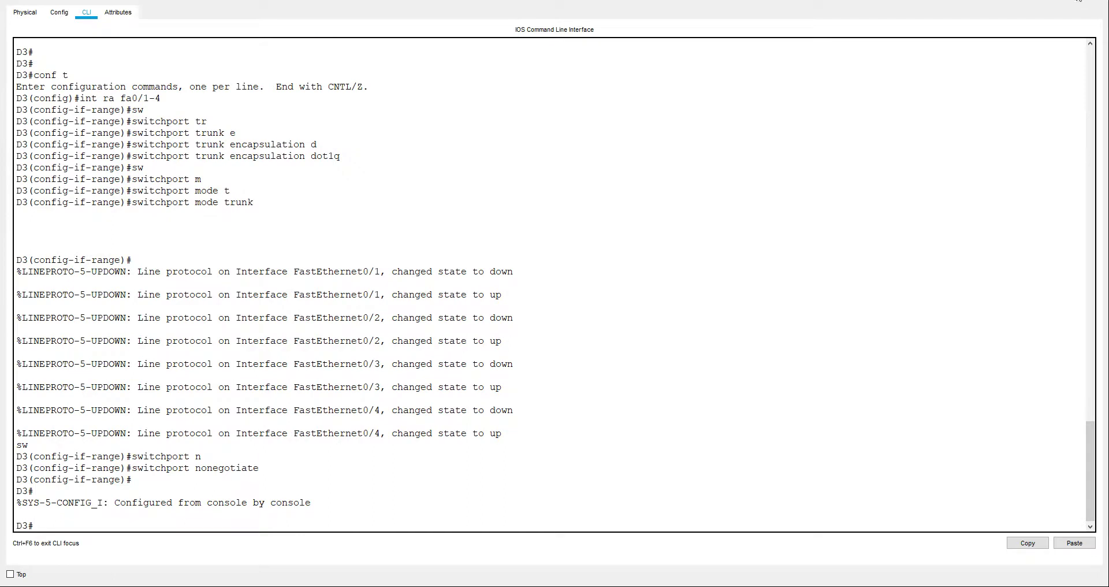
left_click(1092, 1)
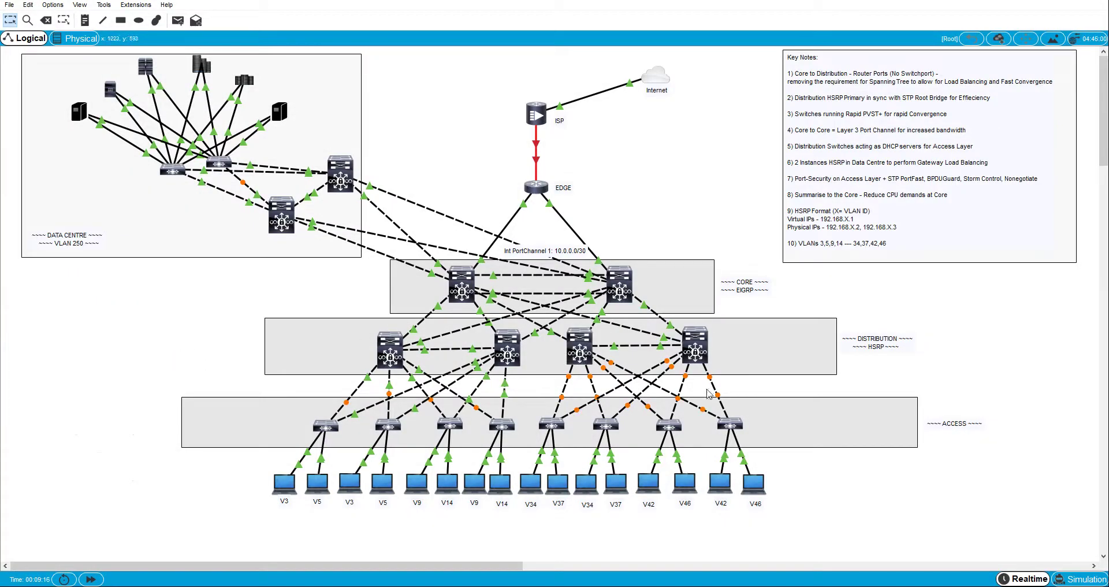
Step: Open D1's console full screen and list its CDP neighbours
left_click(390, 347)
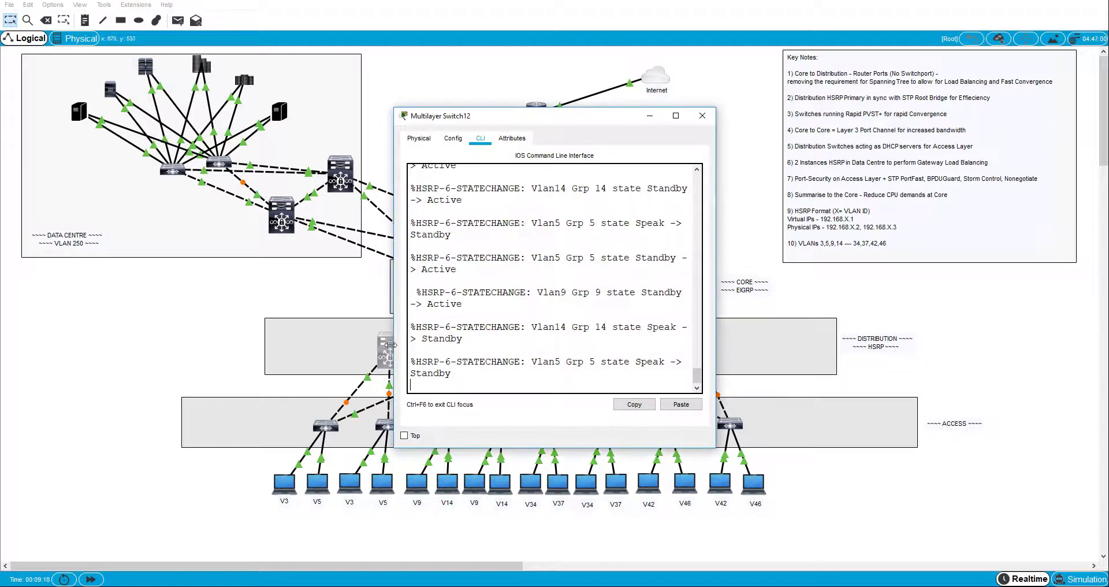
left_click(675, 116)
key("Return")
key("Return")
key("Return")
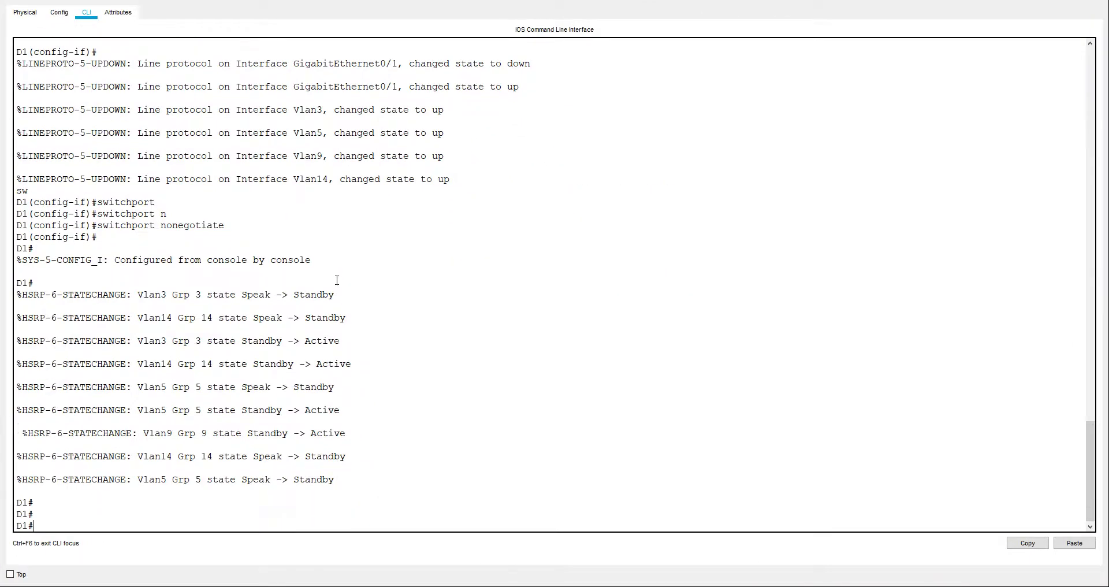
key("Return")
Step: Set dot1q trunk encapsulation on D1's FastEthernet 0/1–2
type("co")
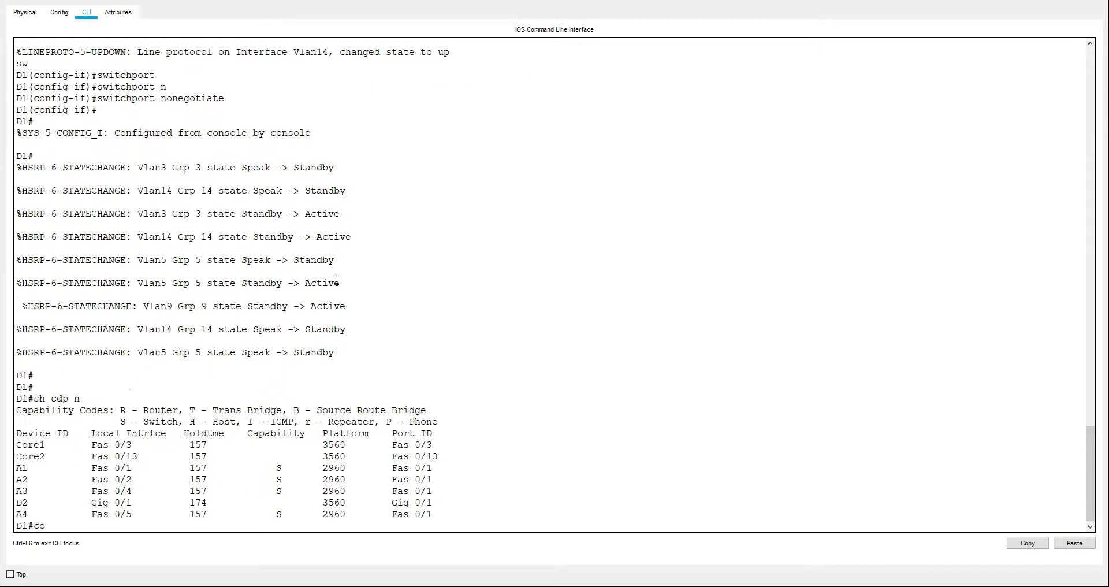
type("n ft")
key("Return")
type("int")
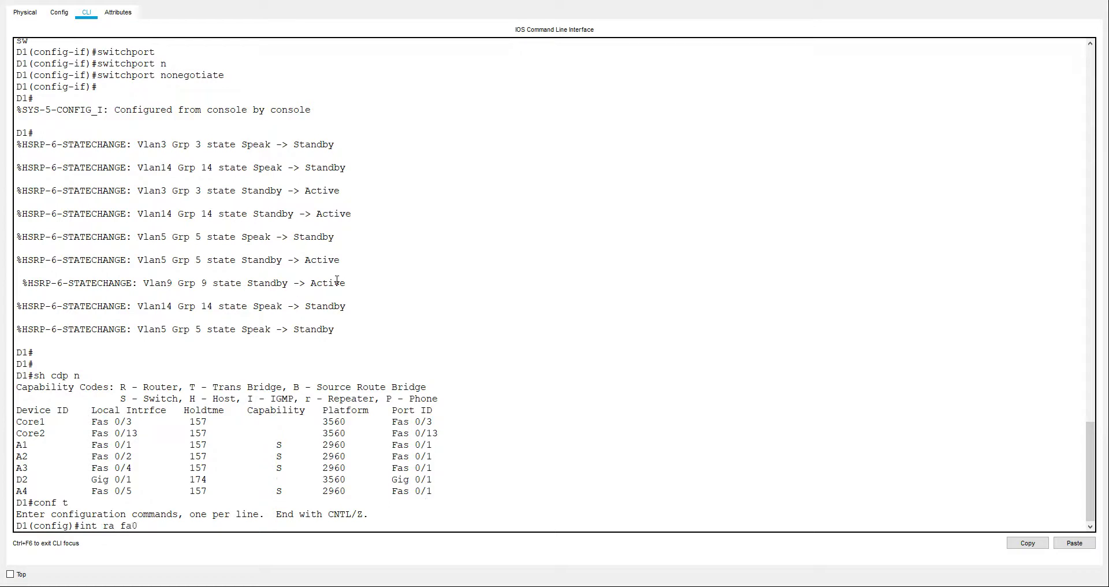
type("ra fa0/1-2")
key("Return")
type("sw")
key("Tab")
type("tr")
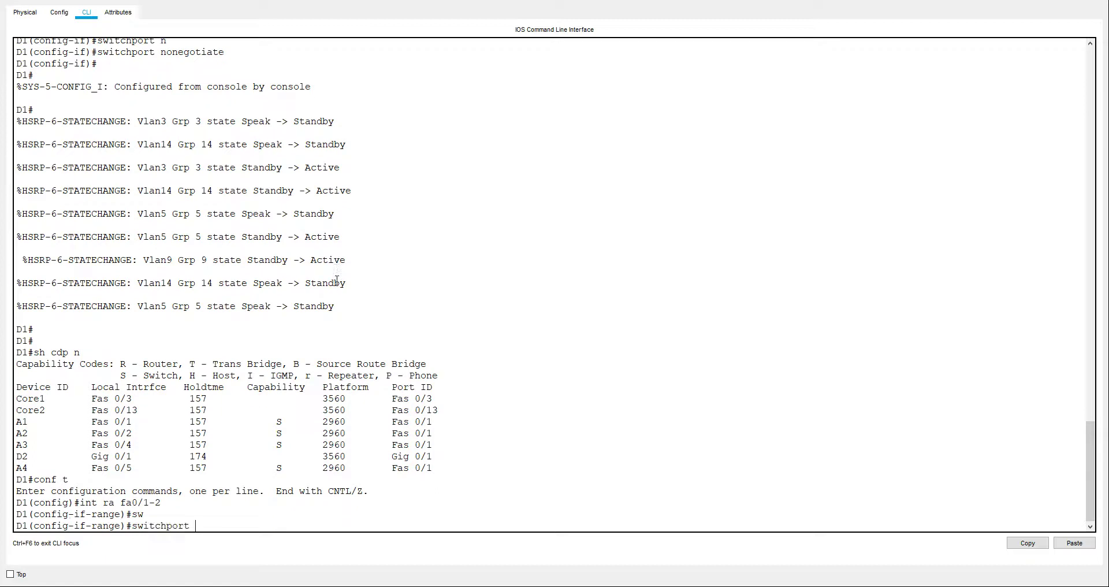
key("Tab")
type("e")
key("Tab")
type("d")
Step: Put Fa0/1–2 into trunk mode with negotiation disabled
key("Tab")
key("Return")
type("sw")
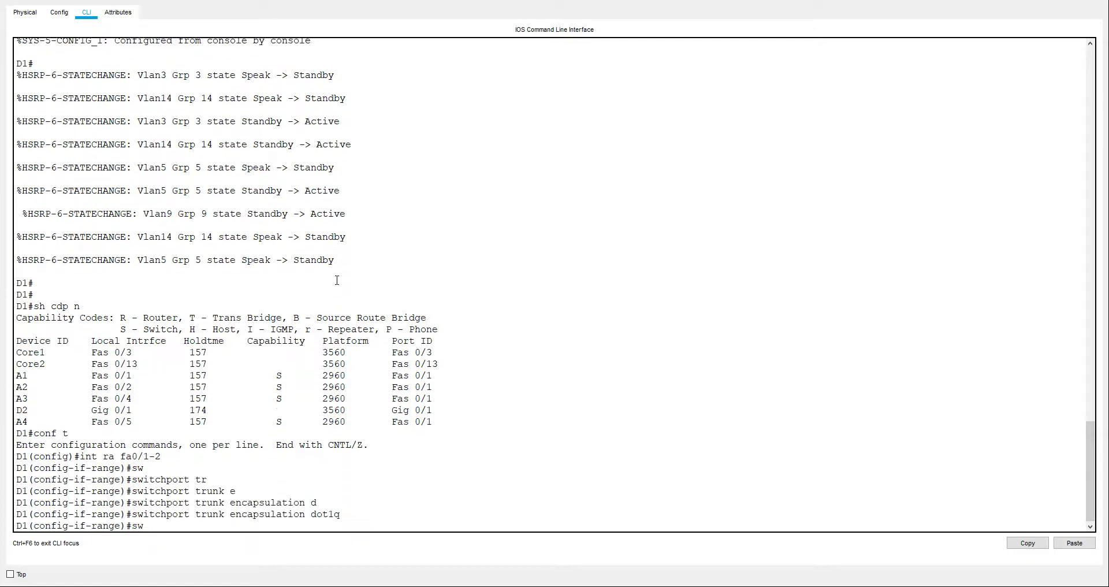
key("Tab")
type("m")
key("Tab")
type("tr")
key("Tab")
key("Return")
type("sw")
key("Tab")
type("n")
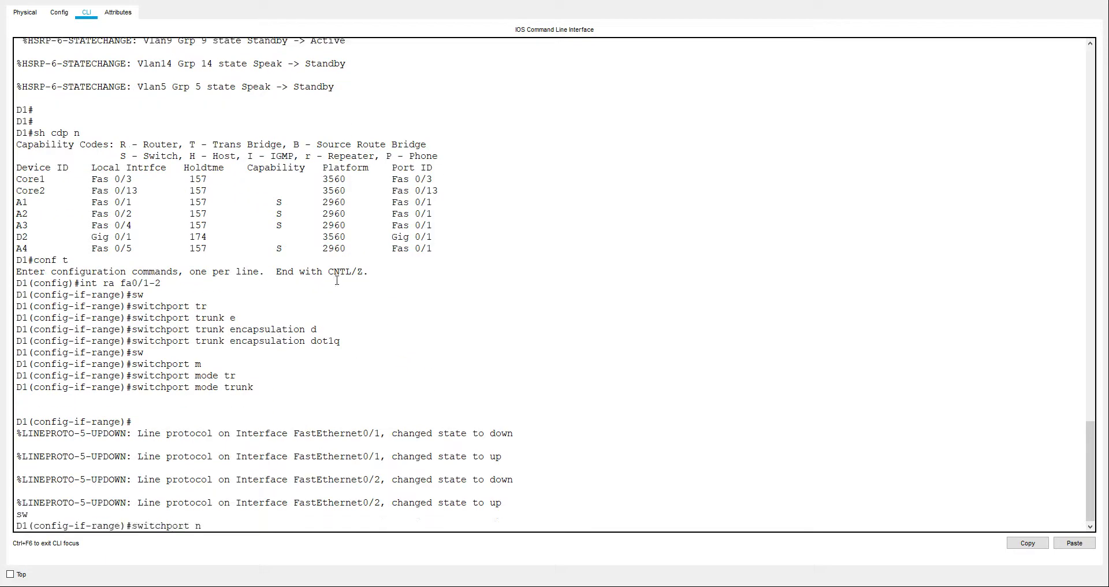
key("Tab")
key("Return")
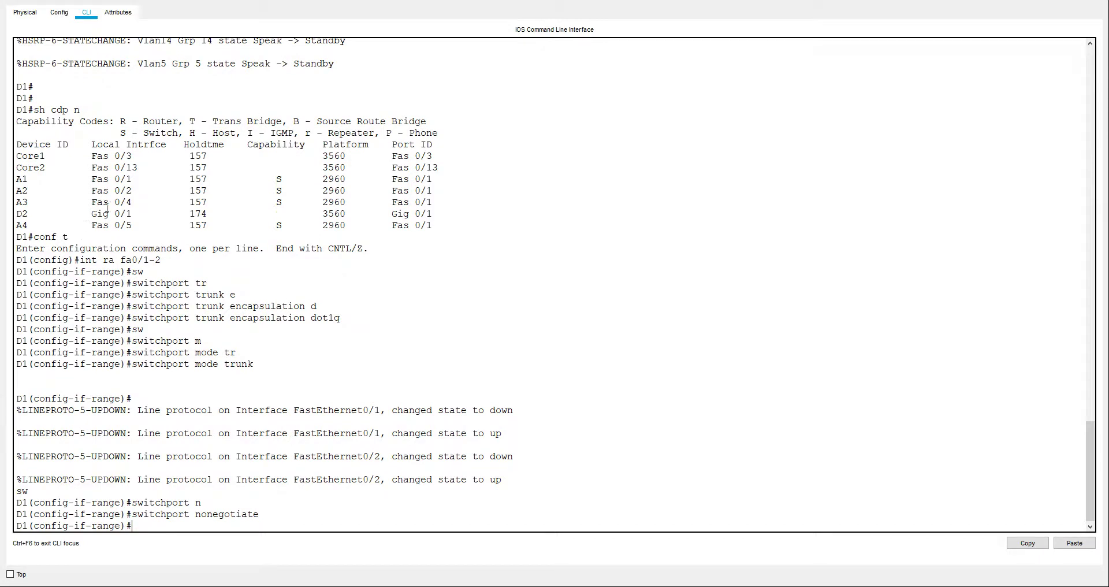
Step: Mark A3's local port in the CDP table and exit configuration mode
left_click_drag(119, 203, 122, 205)
left_click(149, 512)
key("Return")
key("ctrl+z")
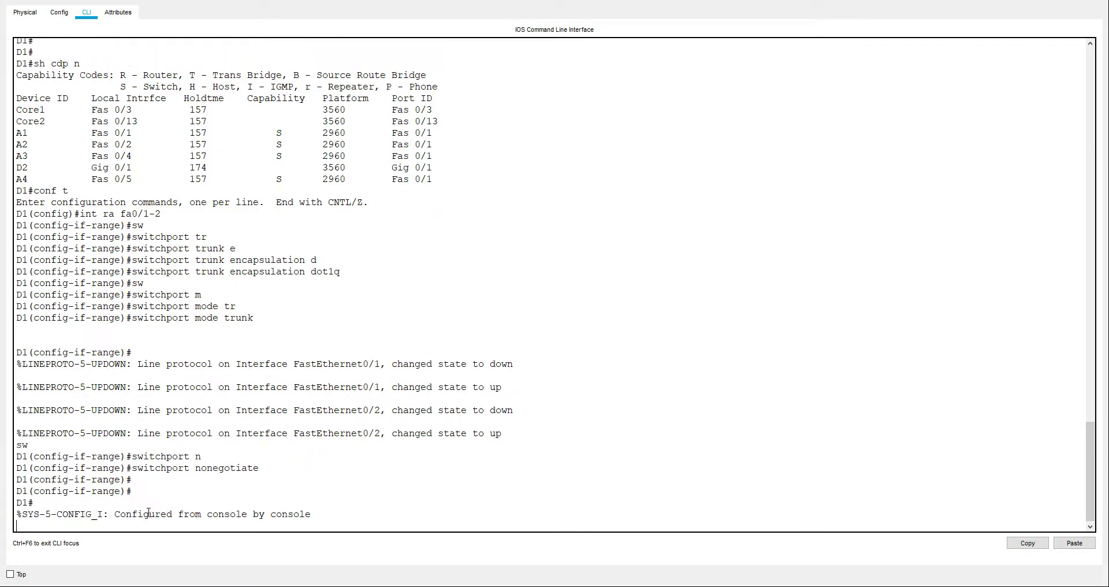
Step: Set dot1q trunk encapsulation on FastEthernet 0/4–5
type("conf t")
key("Return")
type("int ")
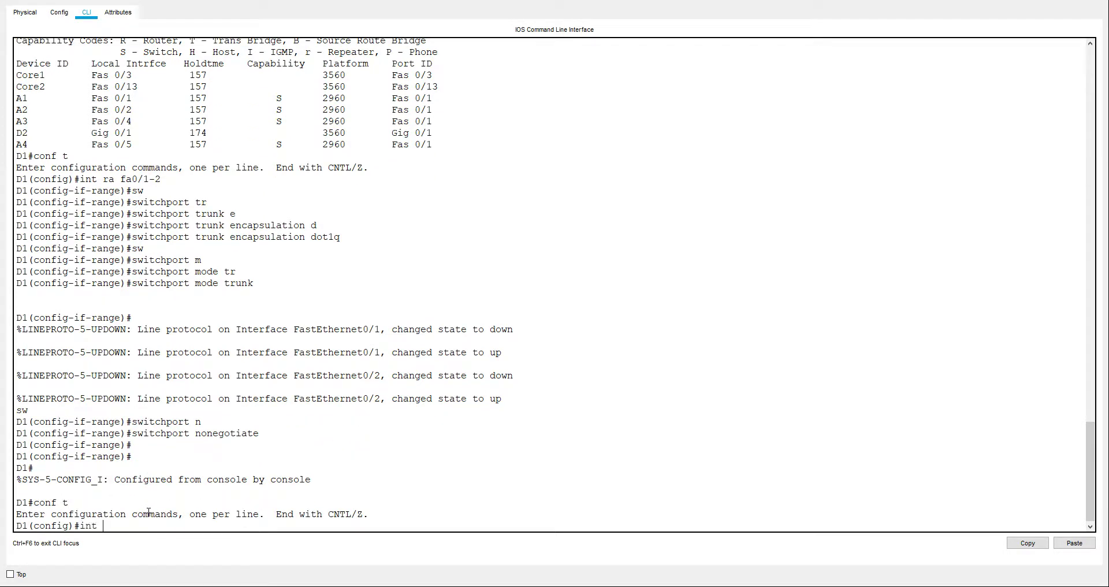
type("ra fa0/4-5")
key("Return")
type("sw")
key("Tab")
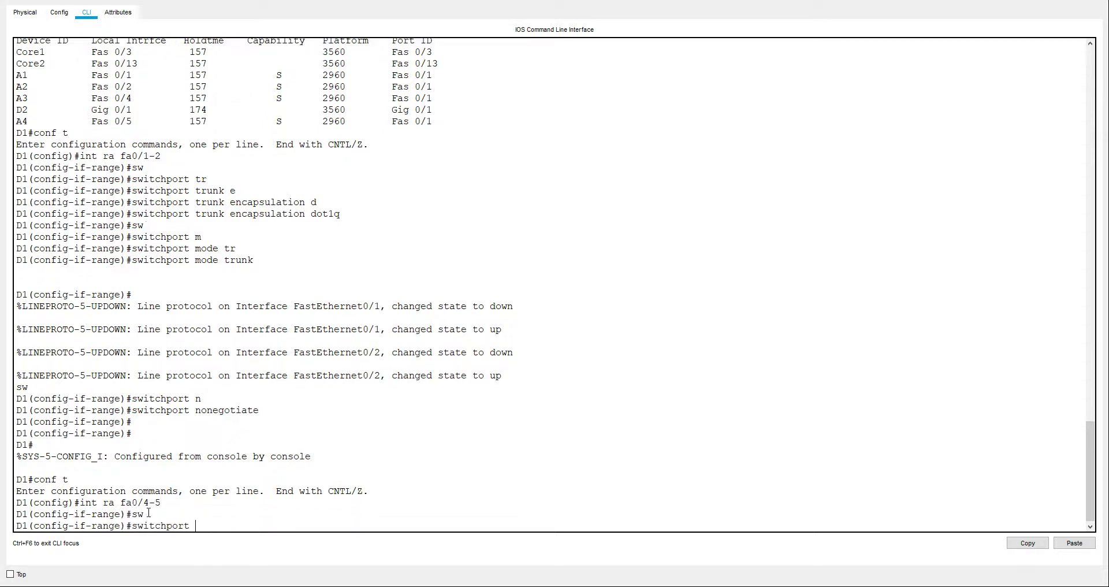
type("tr")
key("Tab")
type("e")
key("Tab")
type("d")
Step: Make Fa0/4–5 nonegotiate trunks and close D1's console
key("Tab")
key("Return")
type("sw")
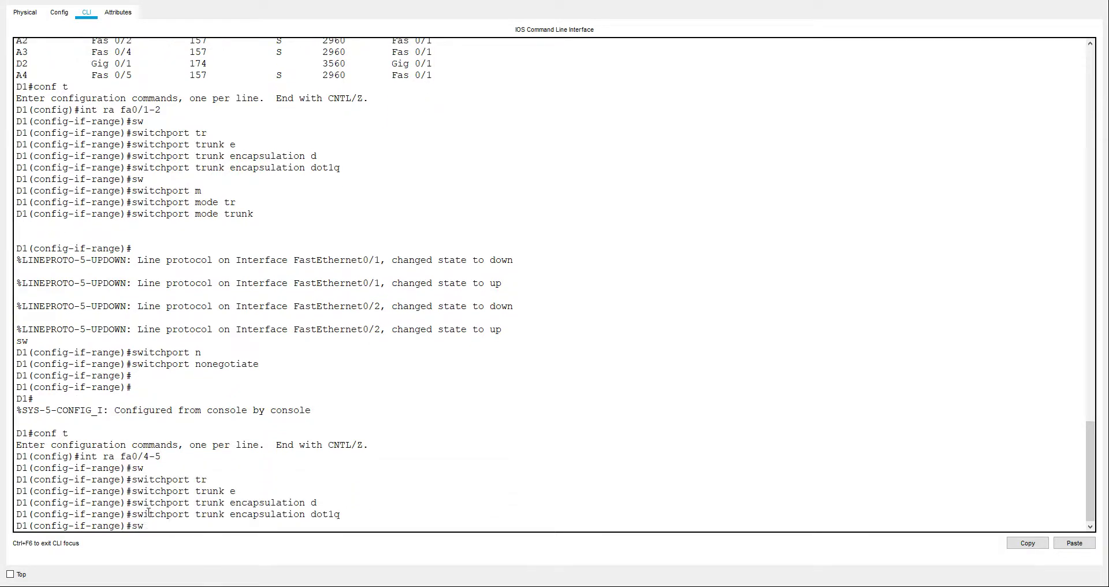
key("Tab")
key("m")
key("Tab")
type("tr")
key("Tab")
key("Return")
type("sw")
key("Tab")
key("Tab")
type("nm")
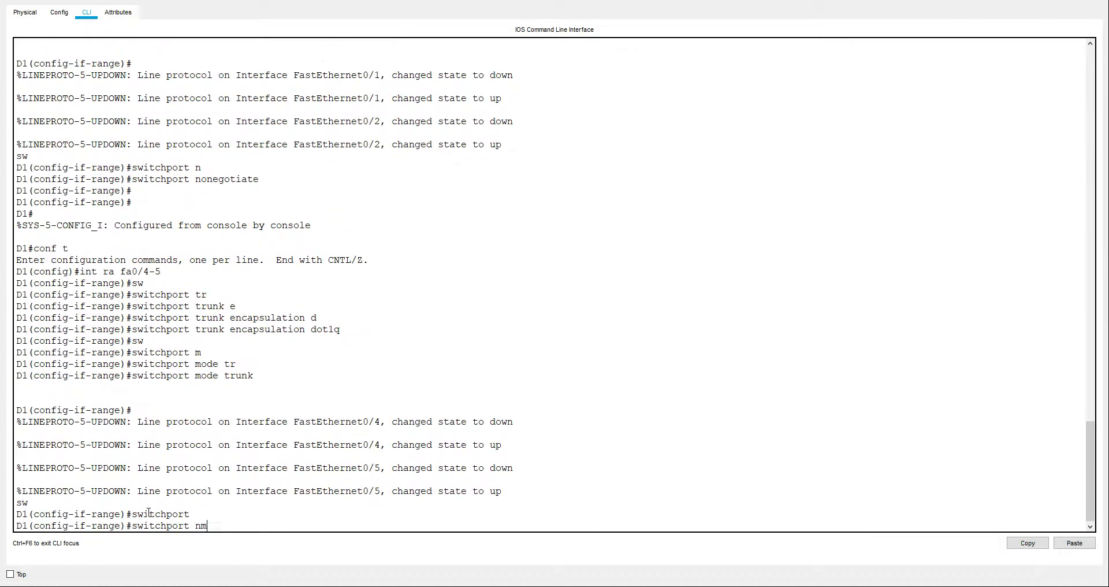
key("Tab")
key("BackSpace")
key("Tab")
key("Return")
key("ctrl+z")
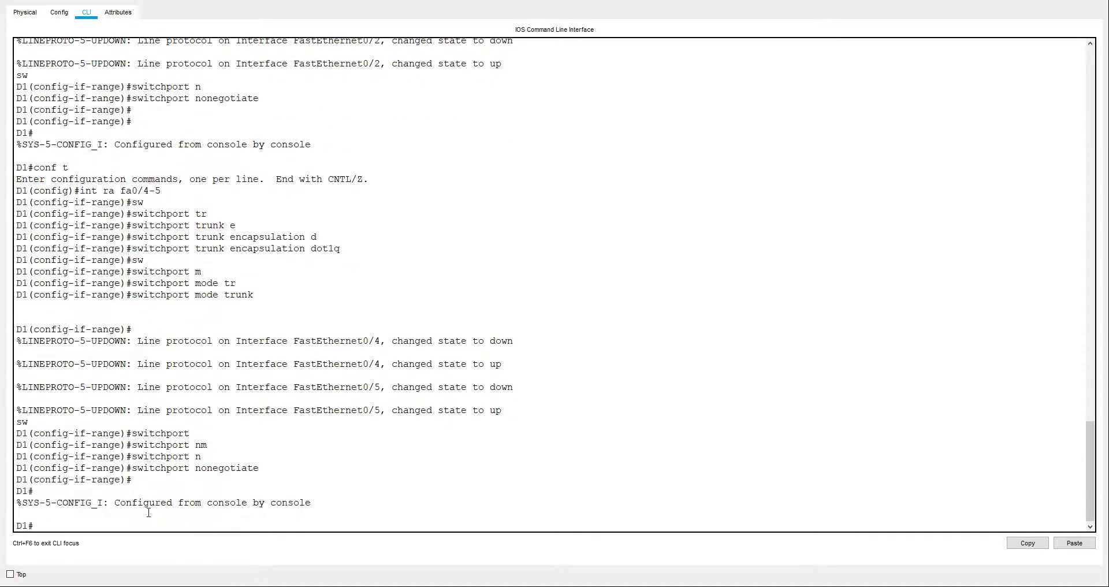
key("alt+F4")
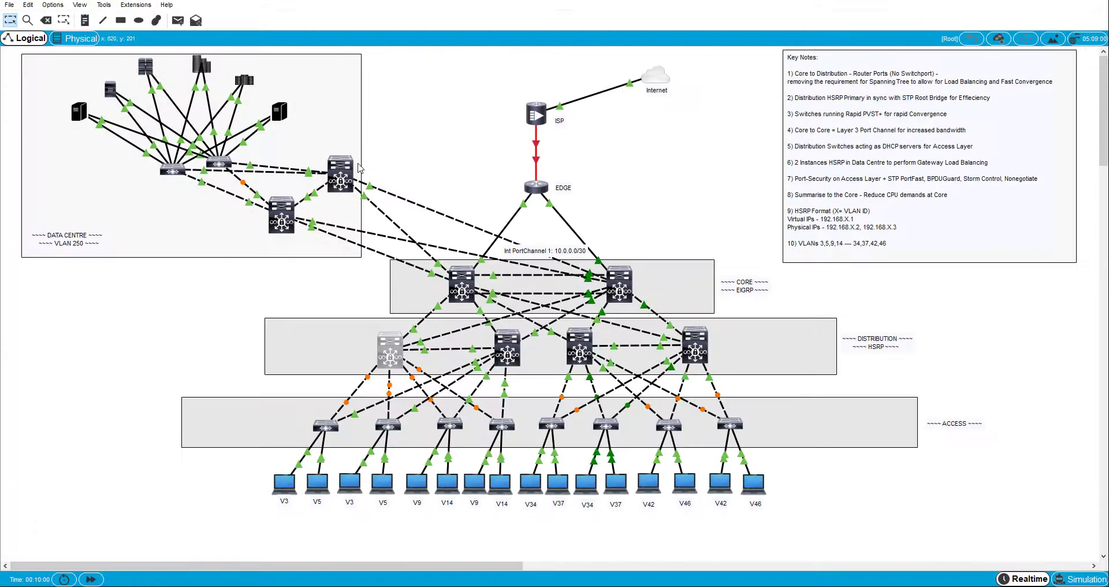
Step: Open D2's console, list its CDP neighbours and mark the A3 and A4 rows
left_click(506, 361)
key("Return")
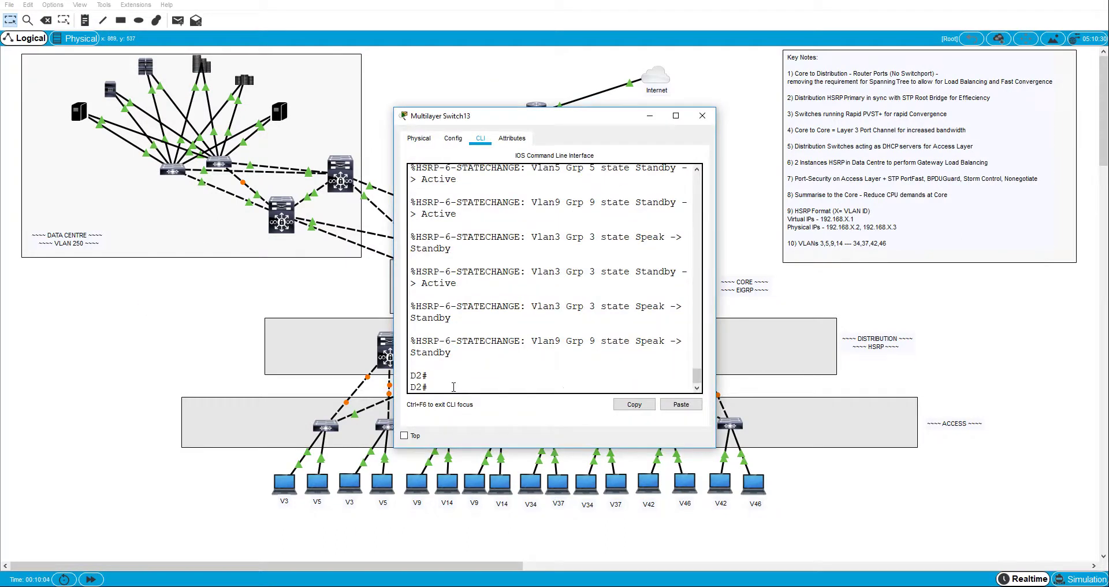
type("sh cdp n")
key("Return")
left_click(675, 116)
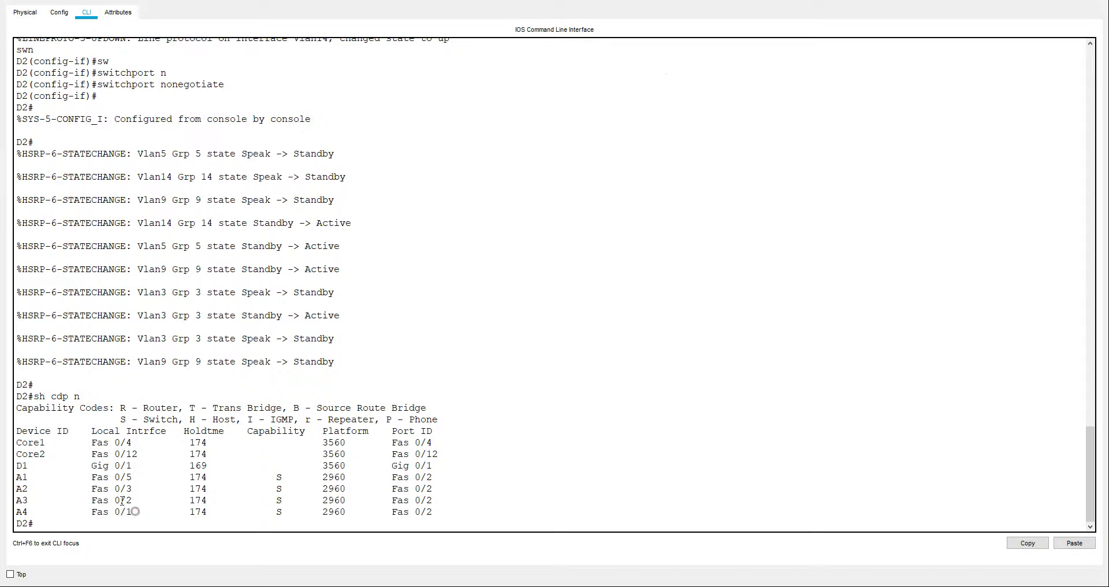
left_click_drag(136, 512, 9, 487)
left_click(68, 531)
Step: Set dot1q trunk encapsulation on D2's FastEthernet 0/1–3
type("conf t")
key("Return")
type("int ra fa0/1-")
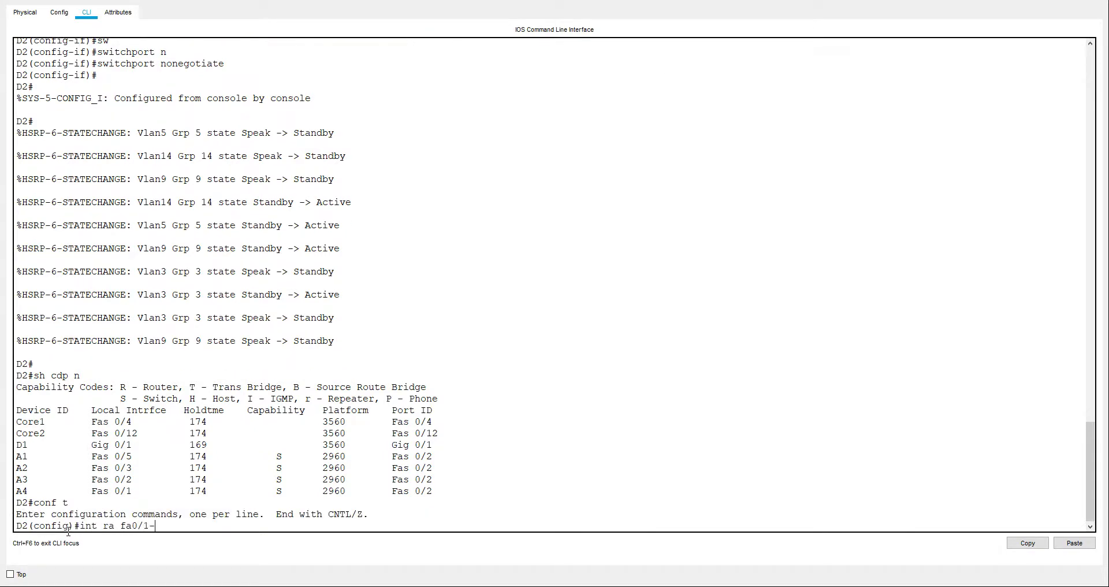
type("3")
key("Return")
type("sw")
key("Tab")
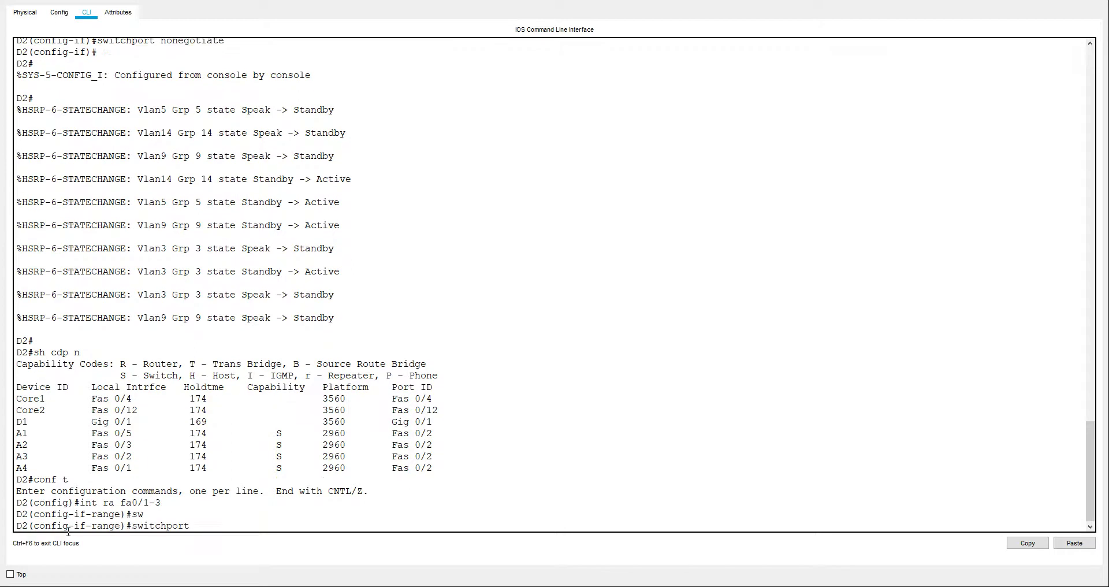
type("tr")
key("Tab")
type("e\td")
key("Return")
Step: Put Fa0/1–3 into nonegotiate trunk mode, correcting a mistyped mode command
type("sw")
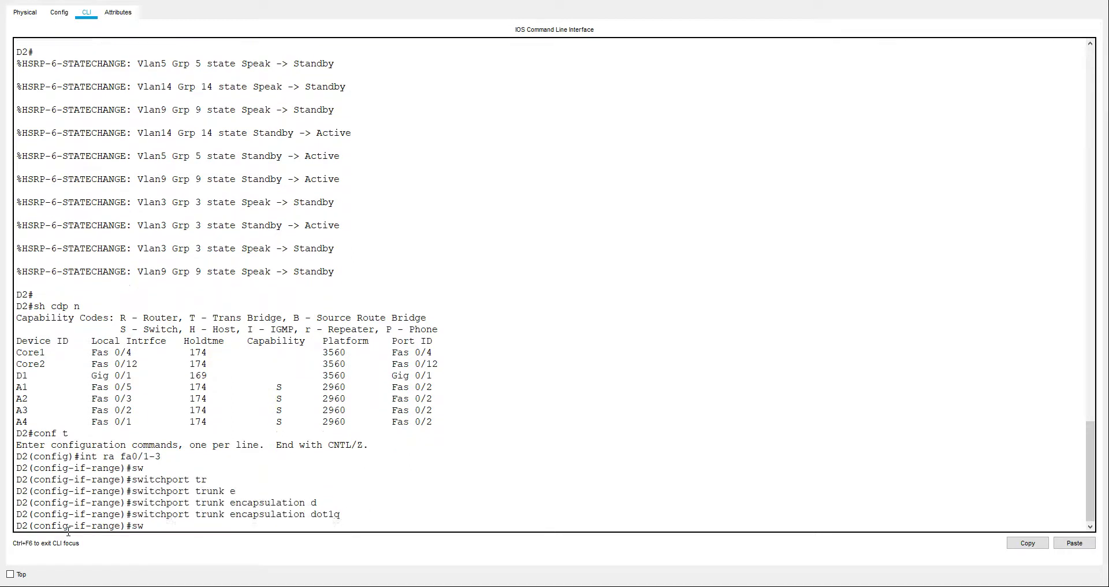
key("Tab")
type("m\ttrr")
key("Tab")
key("Return")
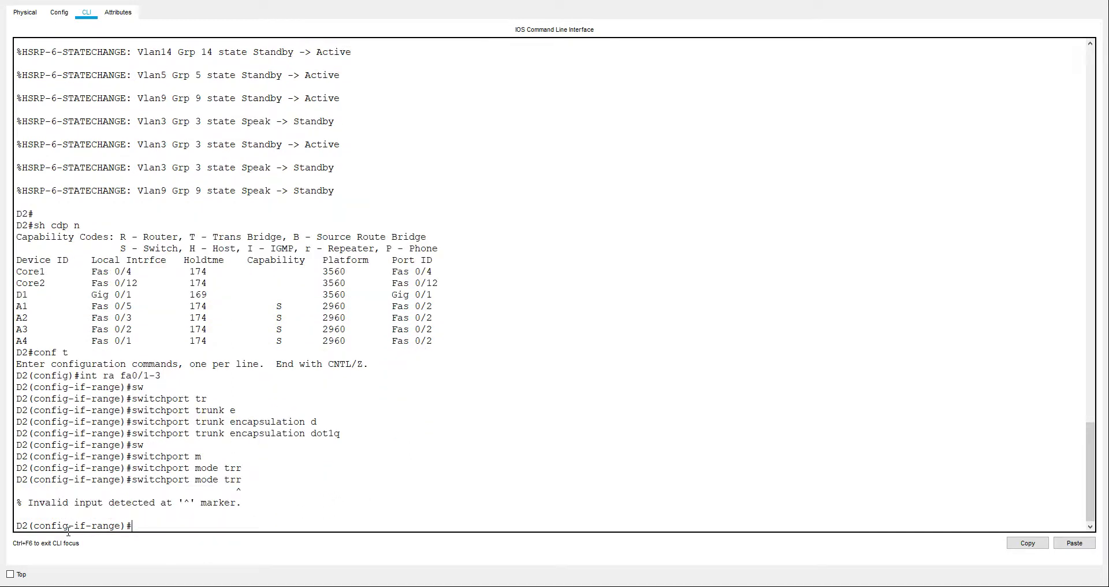
type("sw\tm\ttr")
key("Return")
type("sw")
key("Tab")
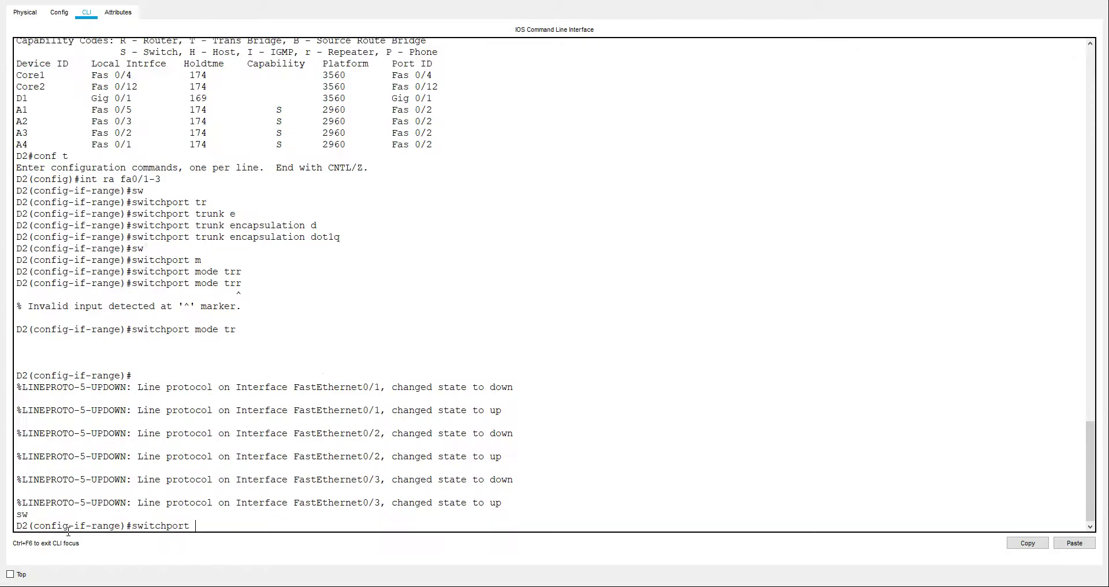
type("n")
key("Tab")
key("Return")
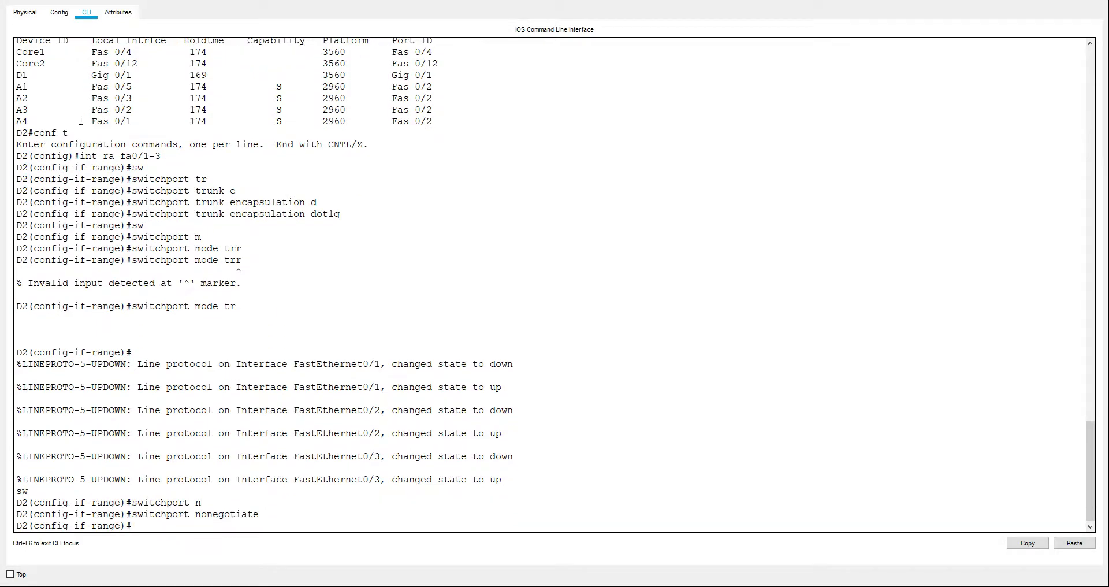
key("ctrl+z")
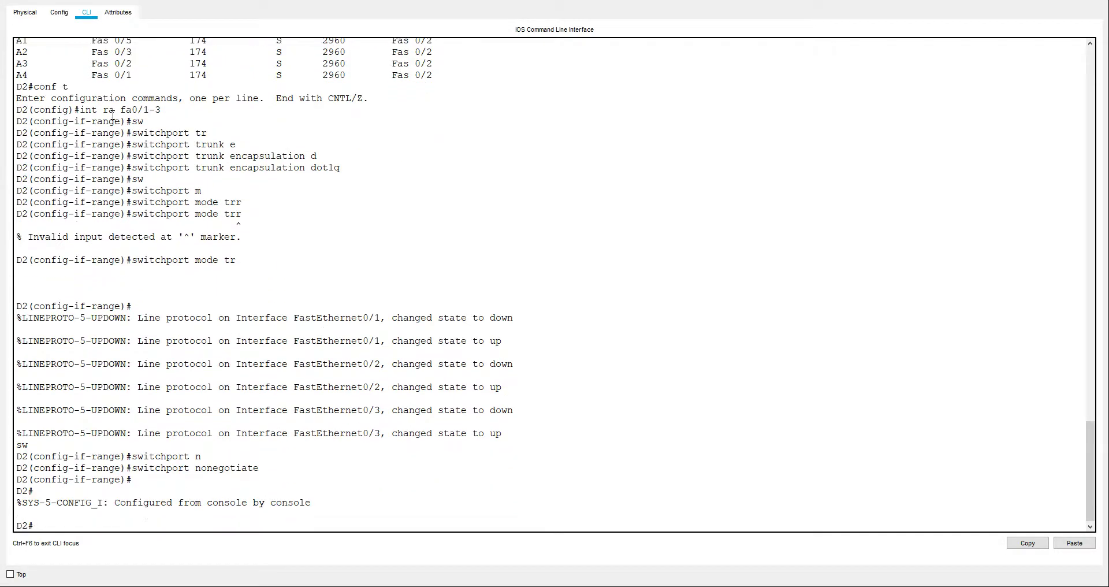
Step: Set dot1q trunk encapsulation on FastEthernet 0/5
type("conf t")
key("Return")
type("int fa0/")
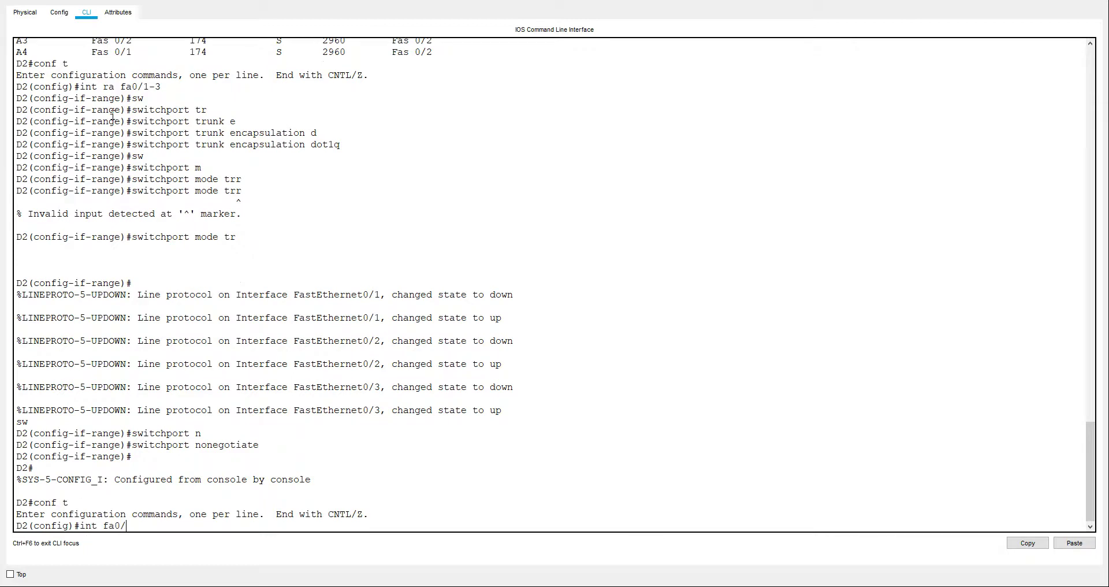
type("5")
key("Return")
type("sw")
key("Tab")
type("t")
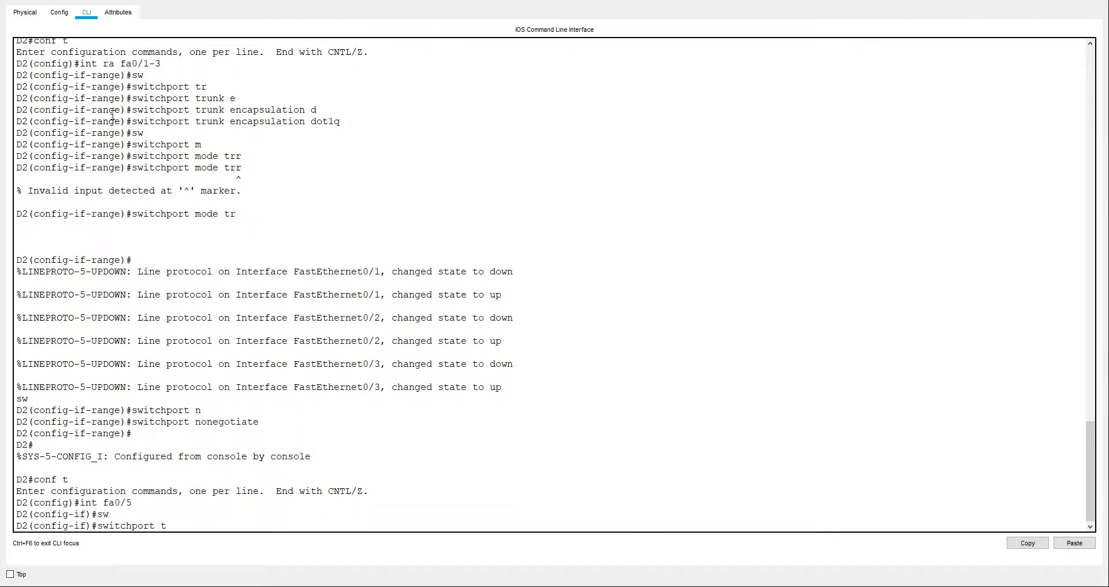
type("r")
key("Tab")
key("e")
Step: Make Fa0/5 a nonegotiate trunk and exit configuration mode
key("Tab")
key("d")
key("Tab")
key("Return")
type("sw")
key("Tab")
type("m")
key("Tab")
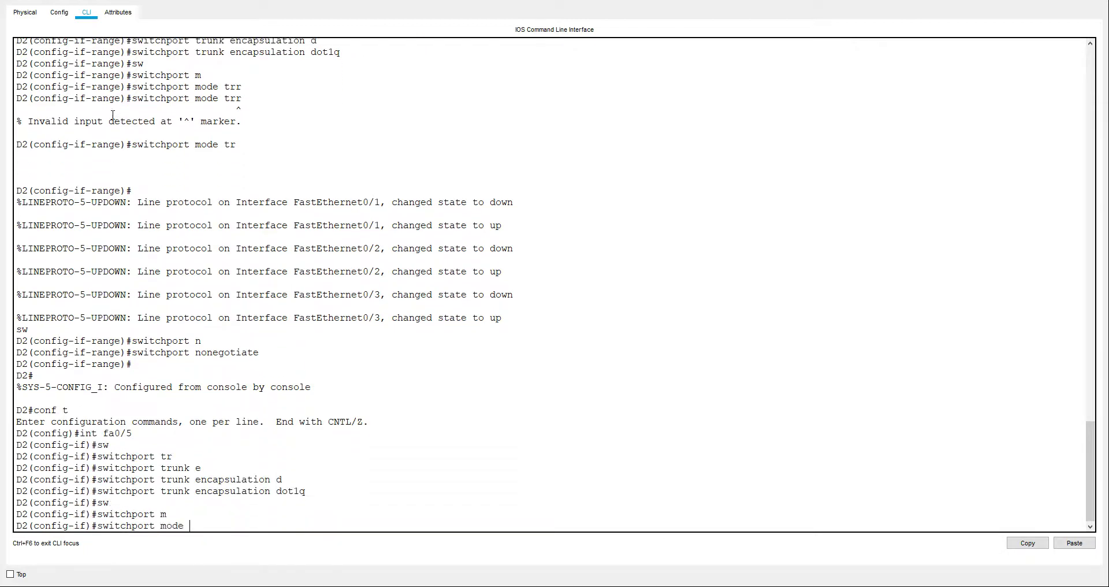
type("tr")
key("Tab")
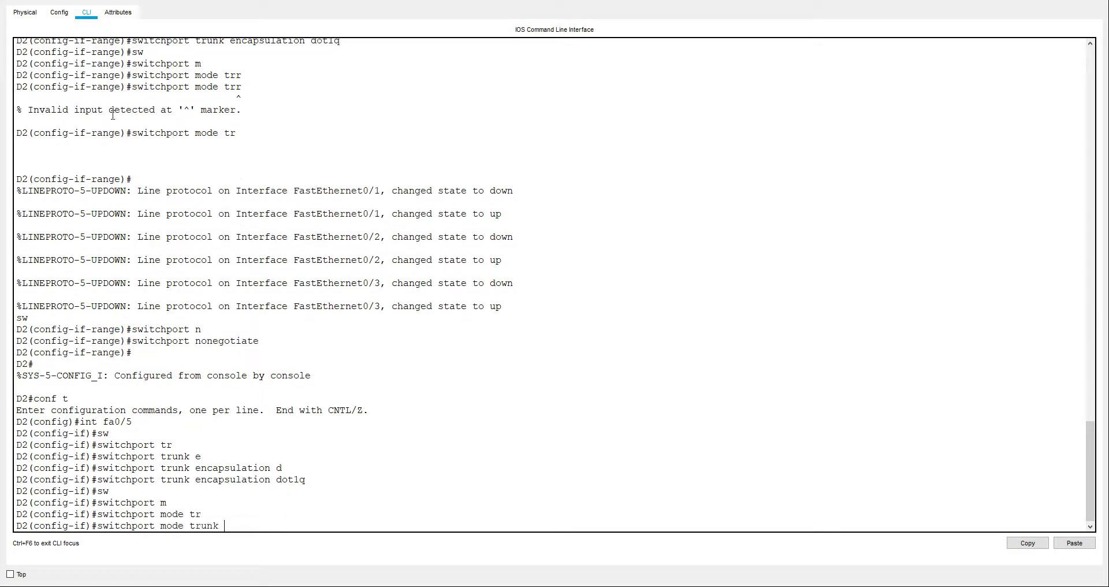
key("Return")
type("sw")
key("Tab")
type("n")
key("Tab")
key("Return")
key("ctrl+z")
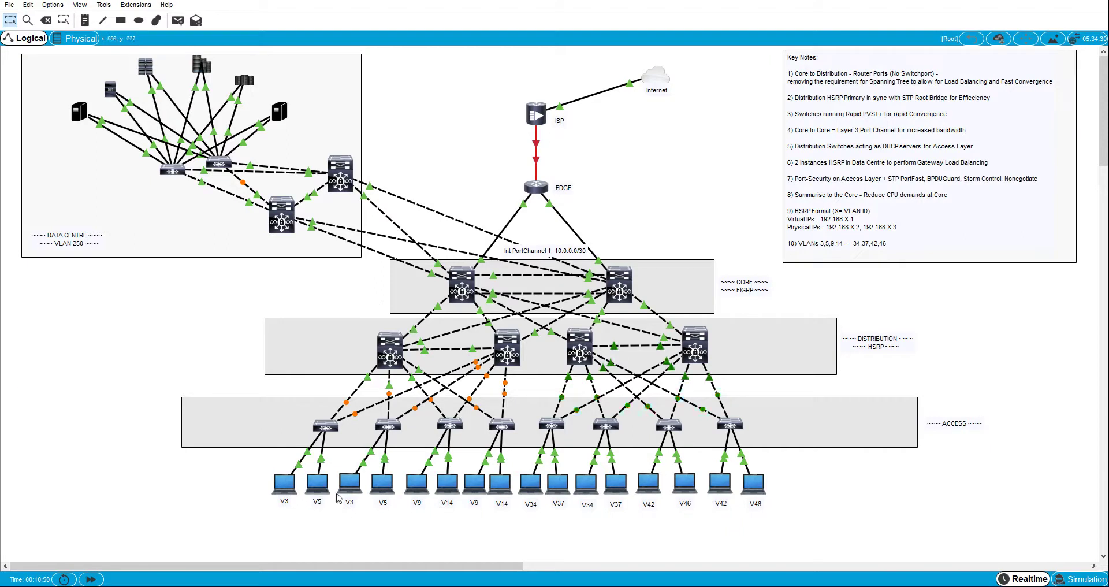
Step: Open A1's CLI, enter privileged mode and list its CDP neighbours
left_click(325, 426)
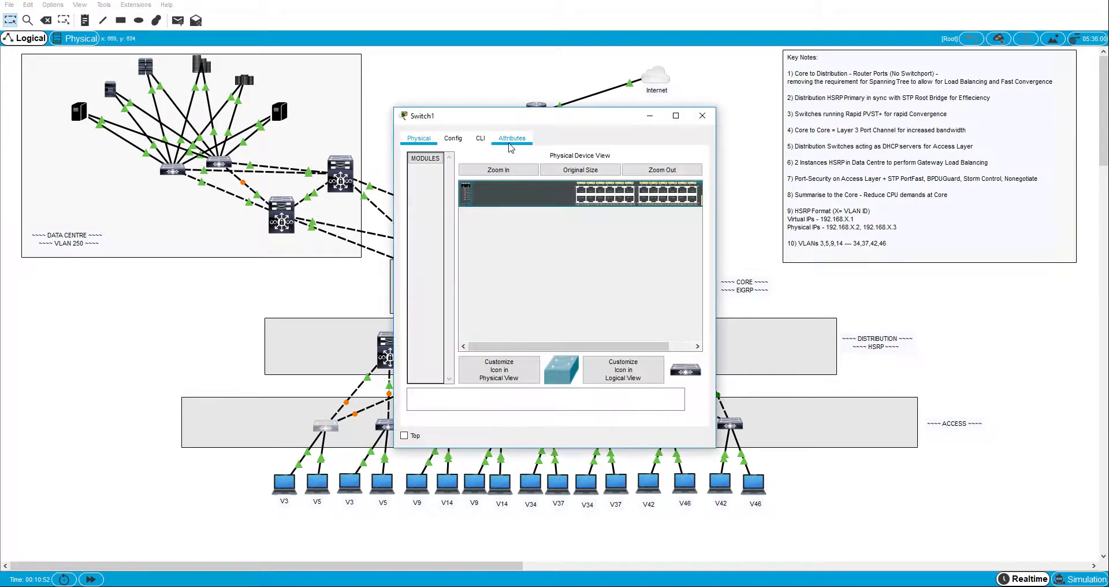
left_click(481, 139)
key("Return")
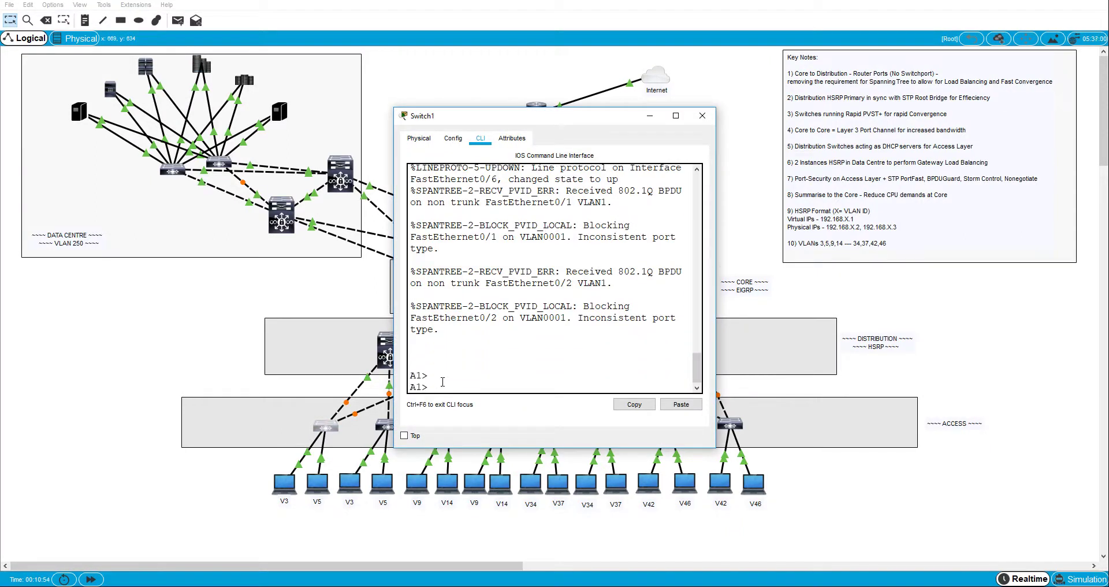
type("en")
key("Return")
type("sh cdp n")
key("Return")
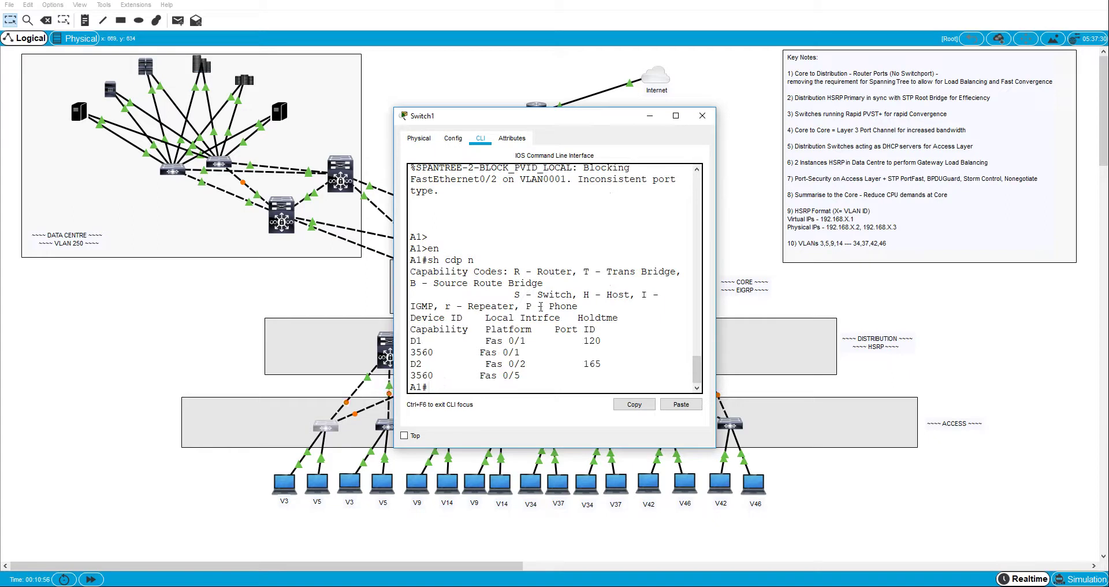
Step: Set A1's FastEthernet 0/1–2 to switchport trunk mode
left_click(674, 115)
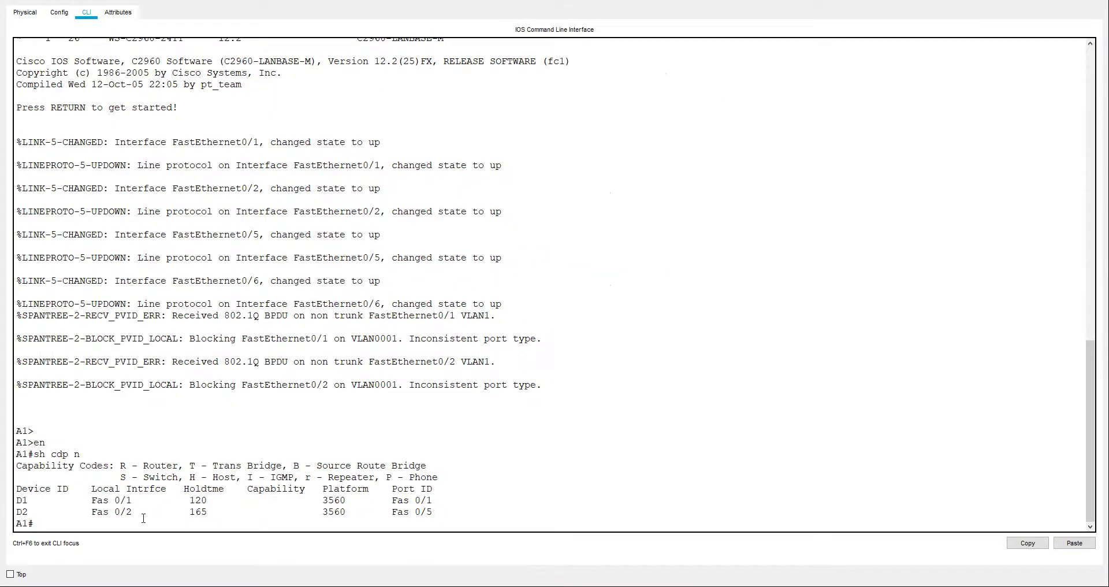
type("conf t")
key("Return")
type("int ra fa0/1")
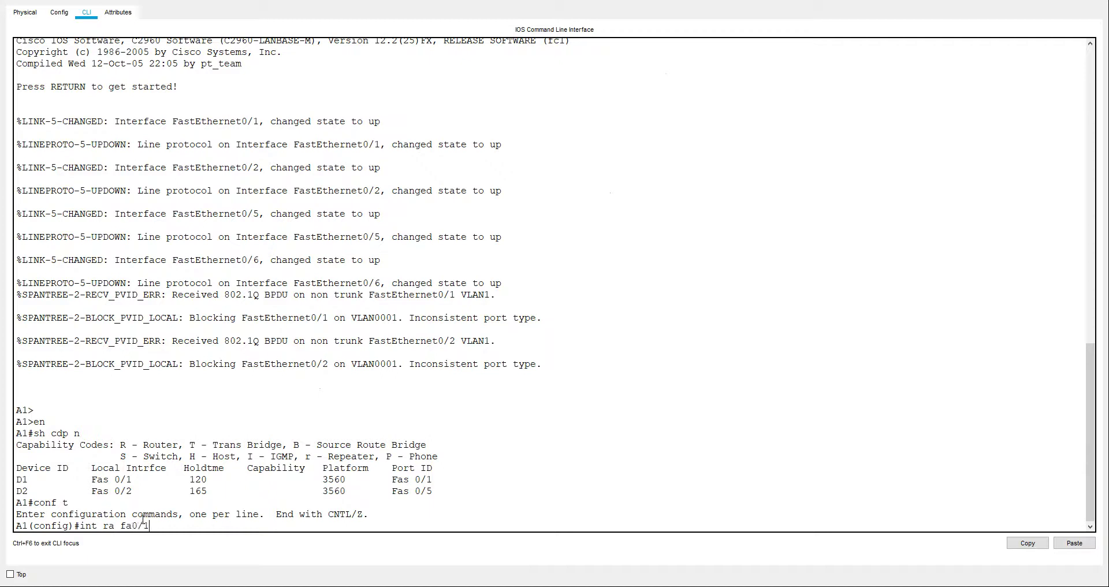
type("-2")
key("Return")
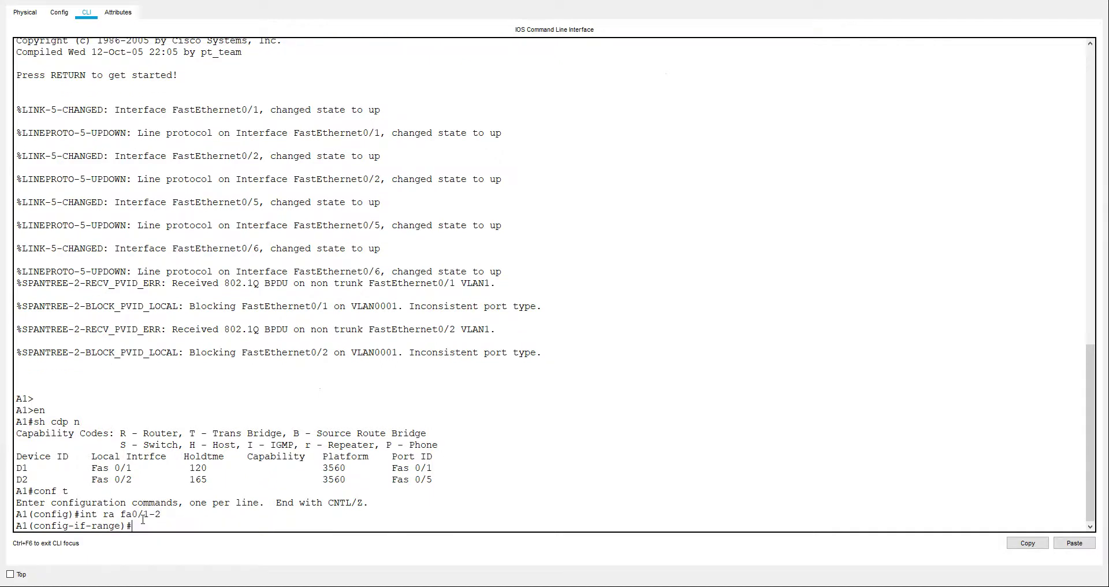
type("sw")
key("Tab")
type("m")
key("Tab")
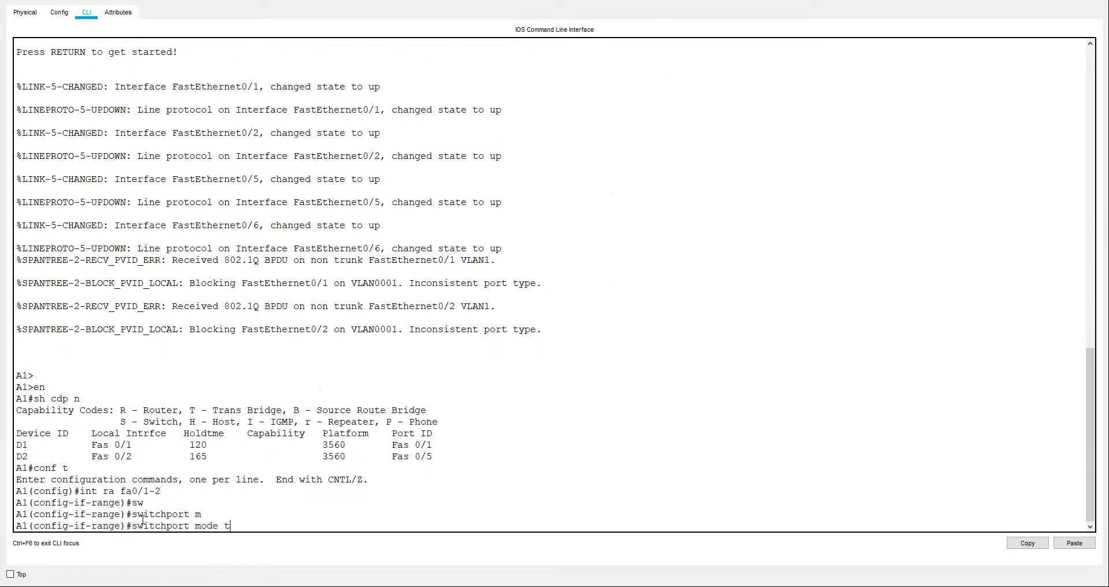
type("r")
key("Tab")
key("Return")
Step: Disable trunk negotiation on Fa0/1–2 and close the A1 window
type("sw")
key("Tab")
type("n")
key("Tab")
key("Return")
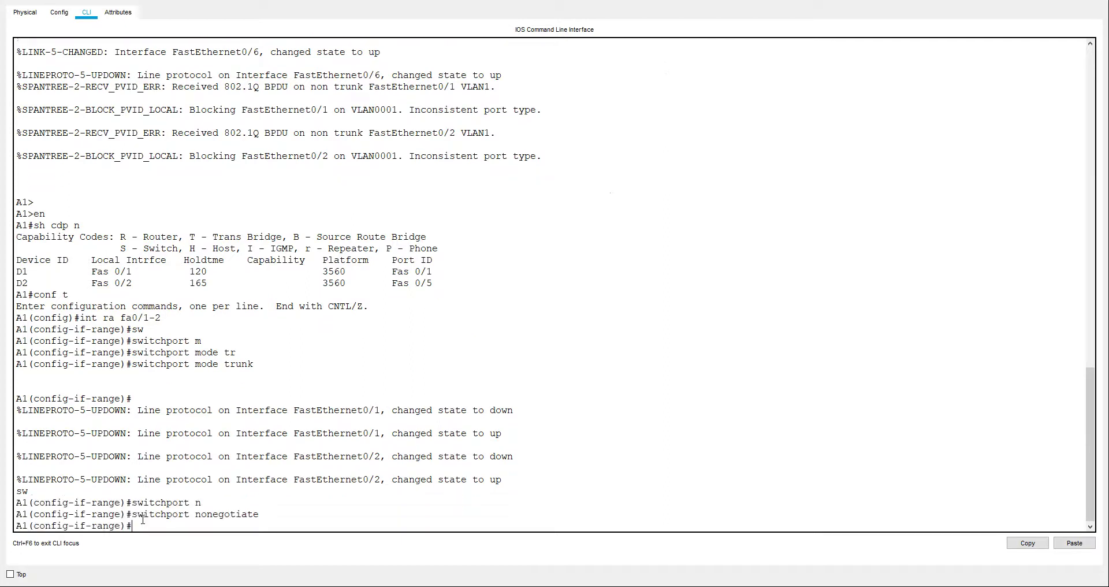
key("ctrl+z")
key("Return")
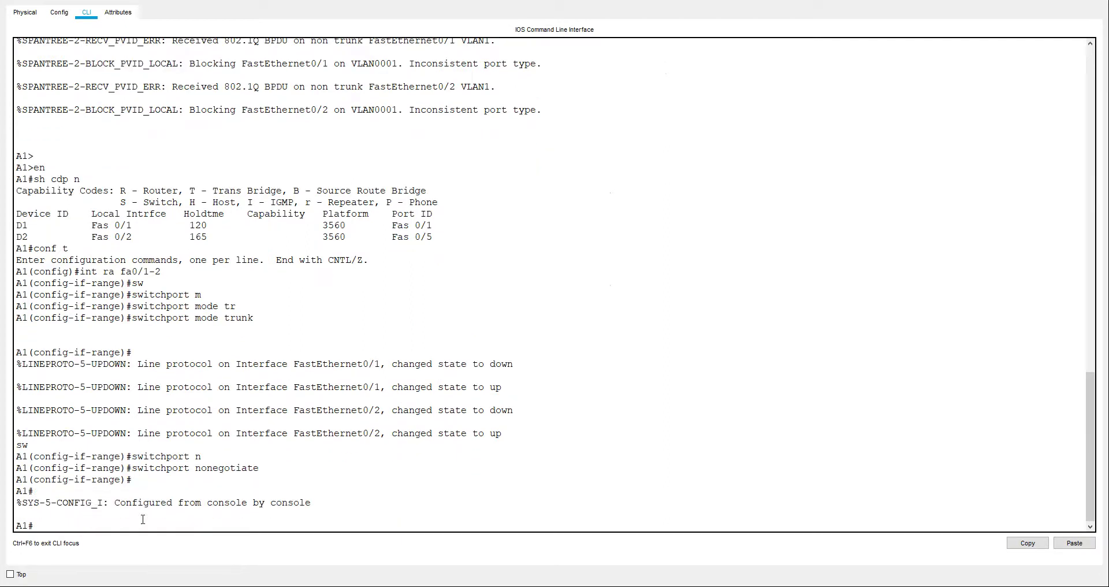
left_click(1087, 1)
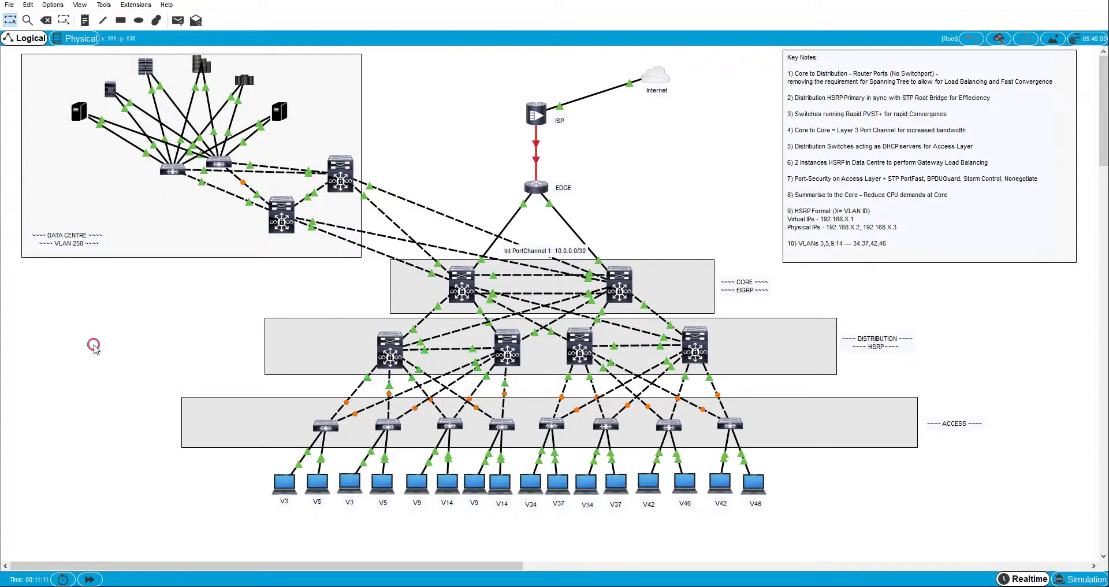
Step: Open access switch A2's CLI and enter global configuration mode with enable and conf t
left_click(388, 425)
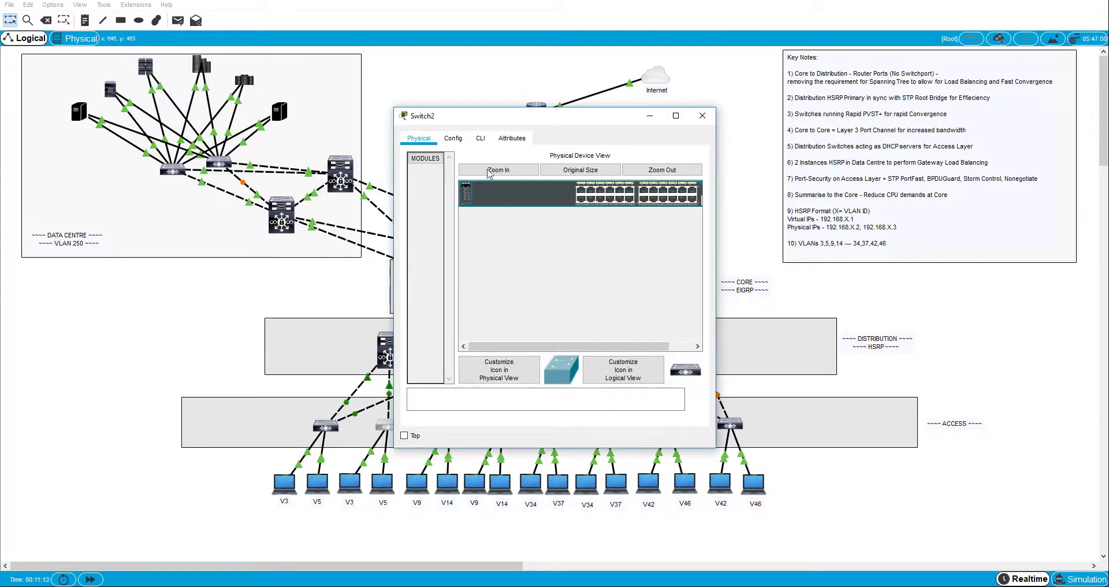
left_click(482, 141)
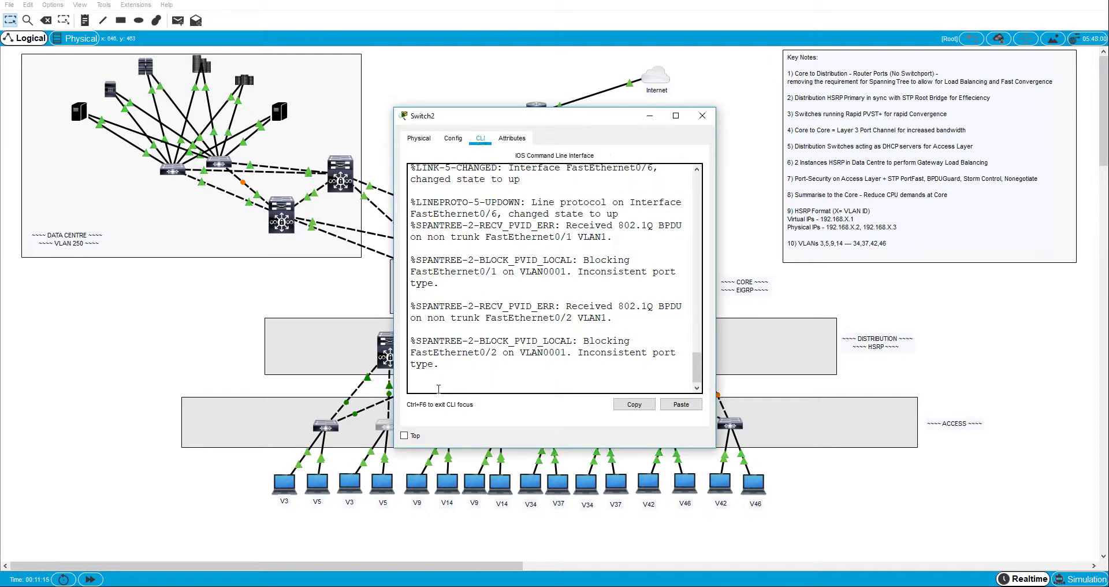
left_click(437, 388)
key("Return")
type("en")
key("Return")
type("con")
type("f")
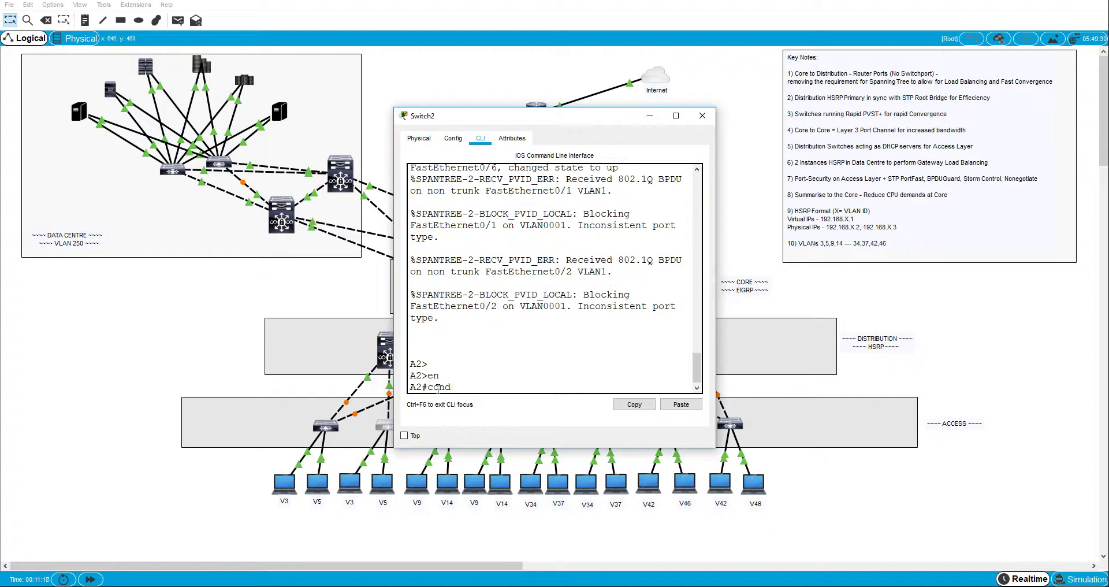
type(" t")
key("Return")
Step: Make A2's Fa0/1–2 static trunks with switchport nonegotiate, then exit configuration mode
type("int ra fa")
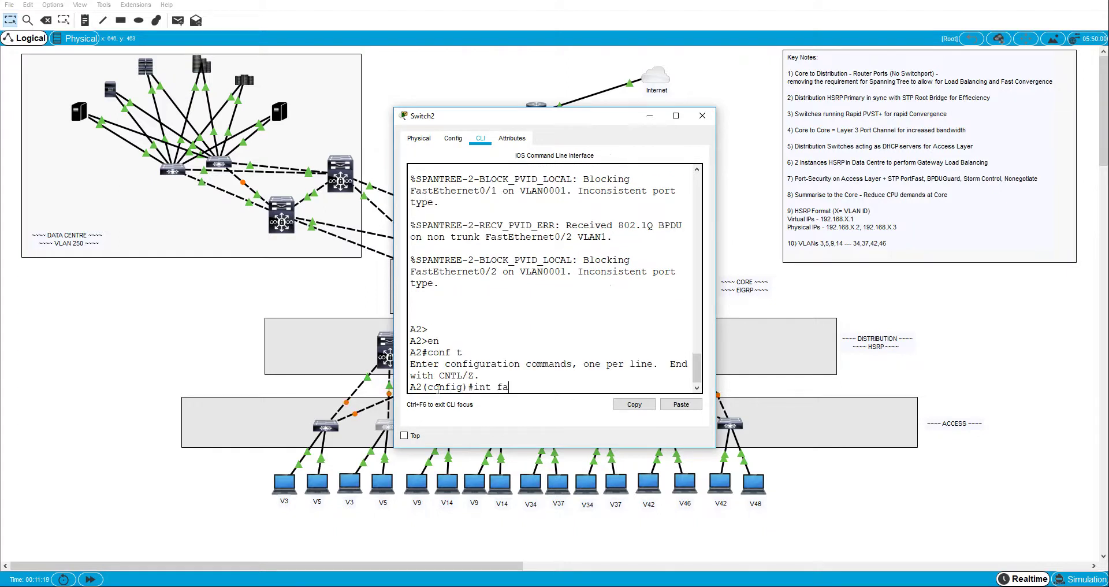
key("BackSpace")
key("BackSpace")
type("ra fa0.")
type("1-2")
key("Return")
type("sw")
key("Tab")
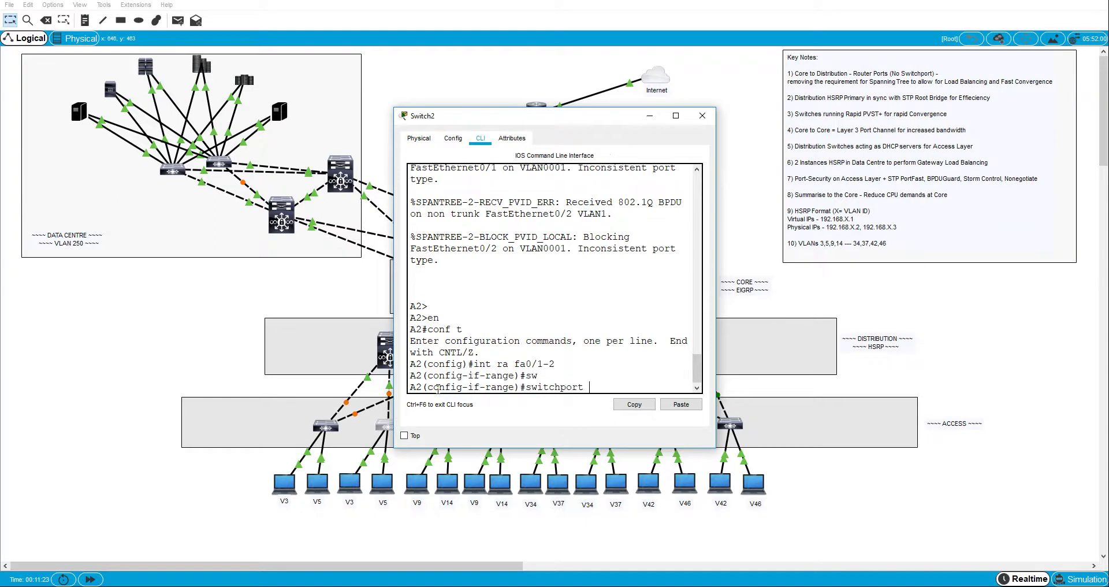
type("mode tr")
key("Tab")
key("Return")
type("sw")
key("Tab")
type("n")
key("Tab")
key("Return")
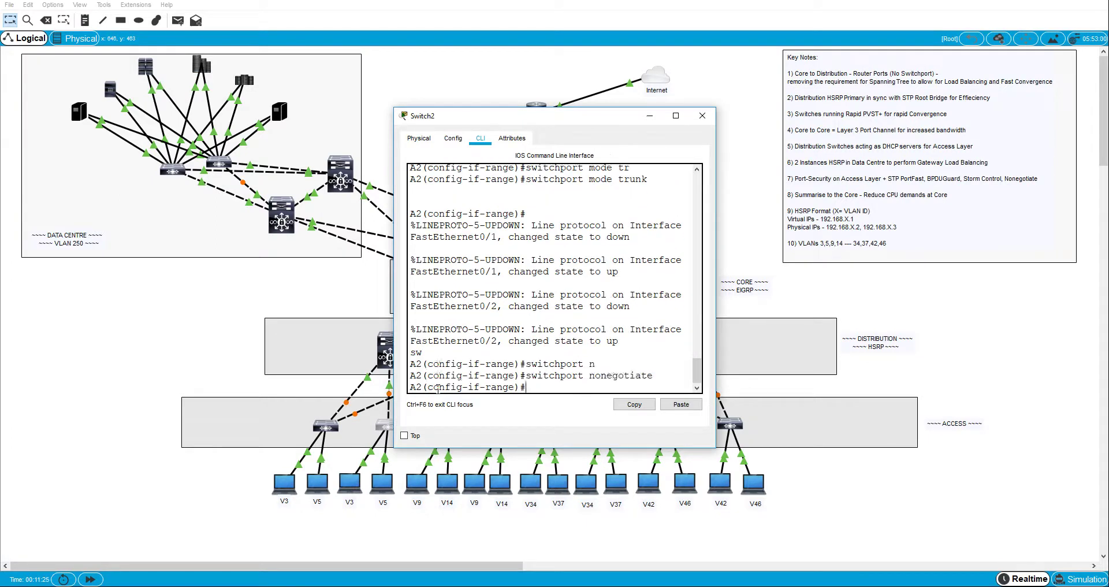
key("ctrl+z")
Step: Close A2, then open access switch A3's CLI in global configuration mode
key("alt+F4")
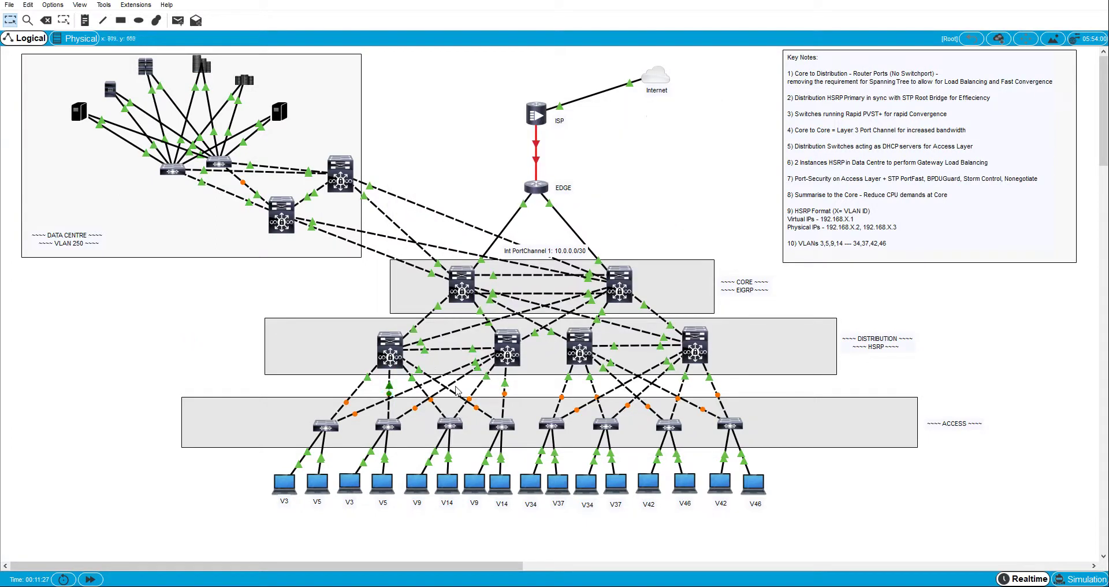
left_click(451, 425)
left_click(483, 139)
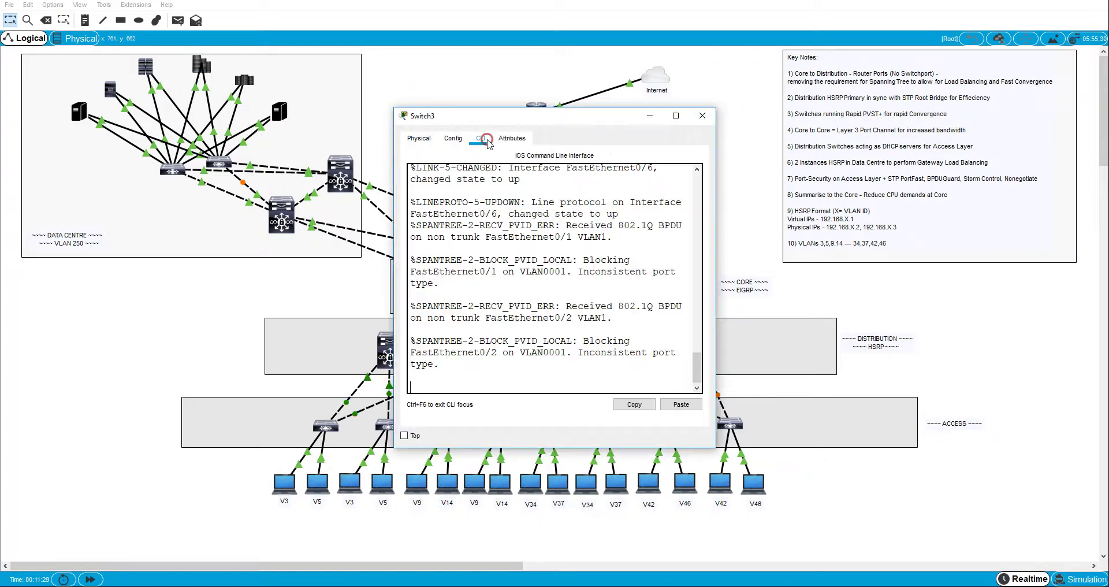
key("Return")
key("Return")
key("Return")
type("en")
key("Return")
type("conf t")
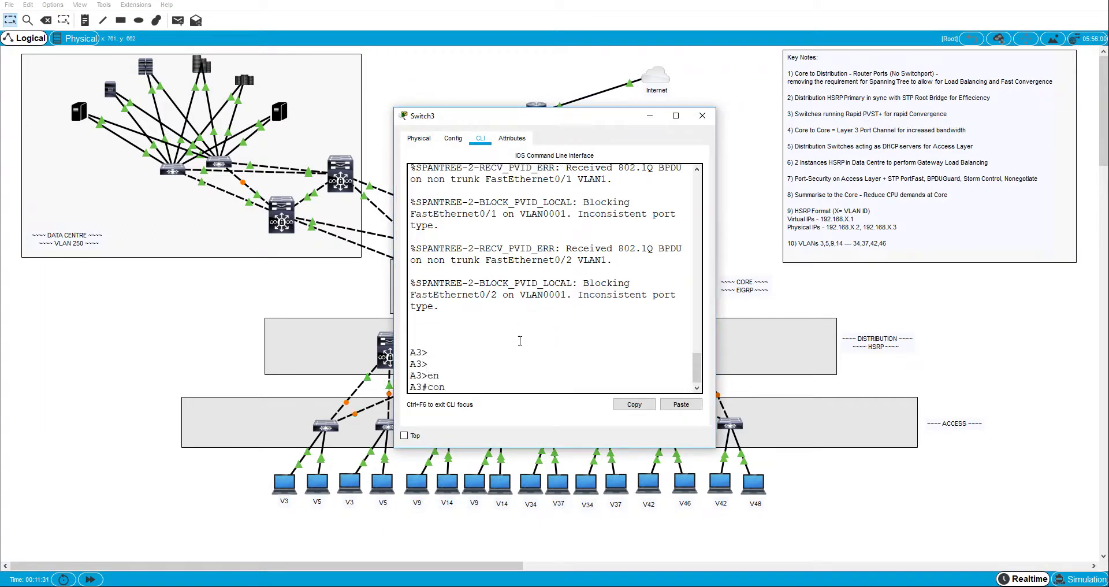
key("Return")
Step: Set A3's interface range Fa0/1–2 to switchport mode trunk
type("int ra")
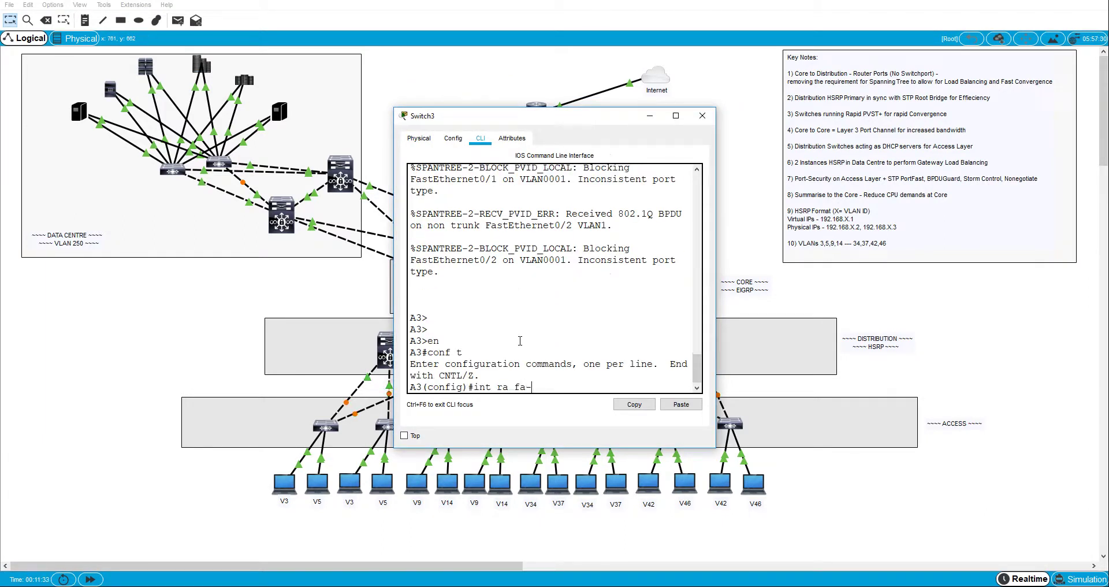
type(" fa0/1-2")
key("Return")
type("swm")
key("Tab")
key("BackSpace")
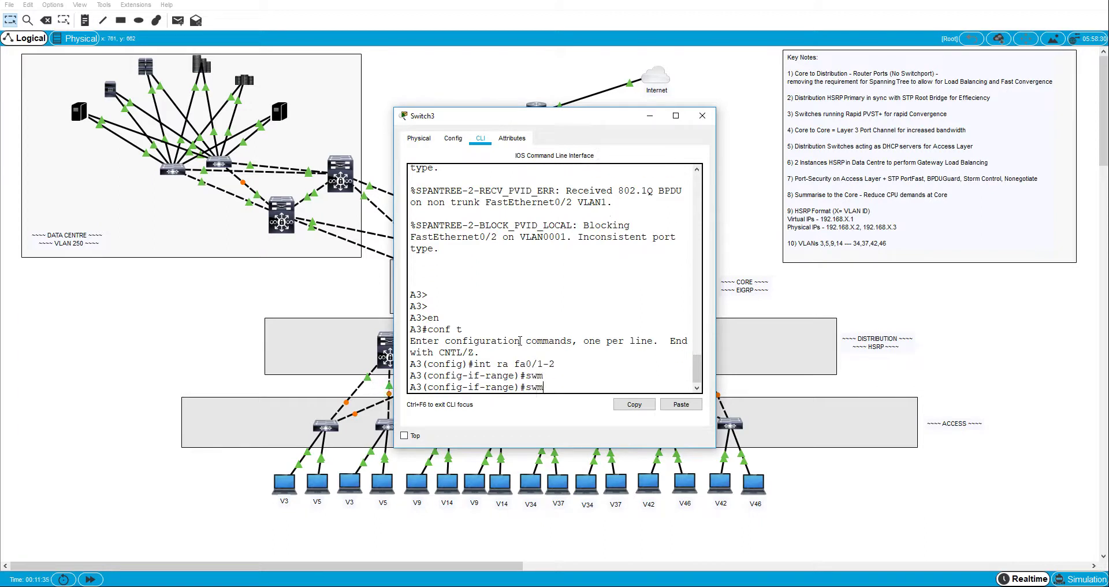
key("Tab")
type("m,")
key("Tab")
key("BackSpace")
key("Tab")
type("t")
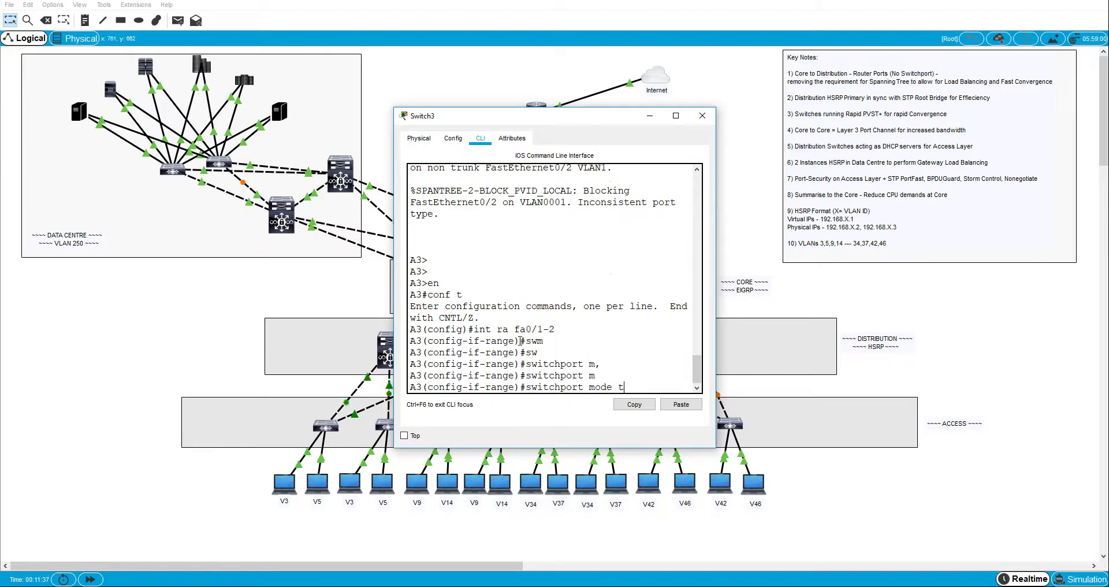
type("r")
key("Tab")
key("Return")
Step: Disable trunk negotiation on A3's Fa0/1–2 and exit configuration mode
type("sw")
key("Tab")
type("n")
key("Tab")
key("Return")
key("ctrl+z")
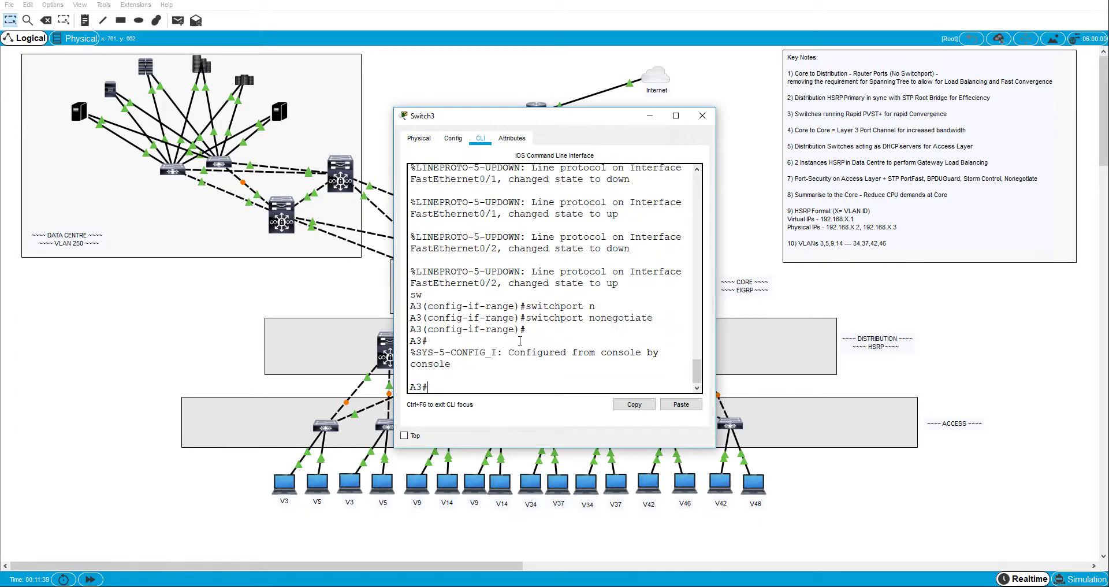
Step: Close Switch3, then open Switch4's CLI in global configuration mode
left_click(224, 293)
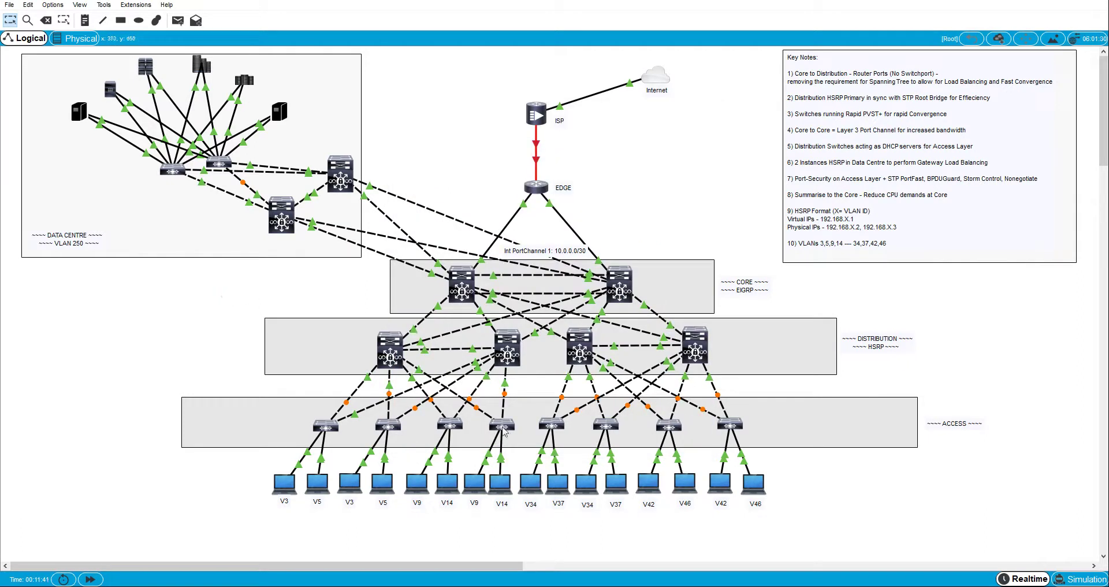
left_click(502, 427)
left_click(481, 138)
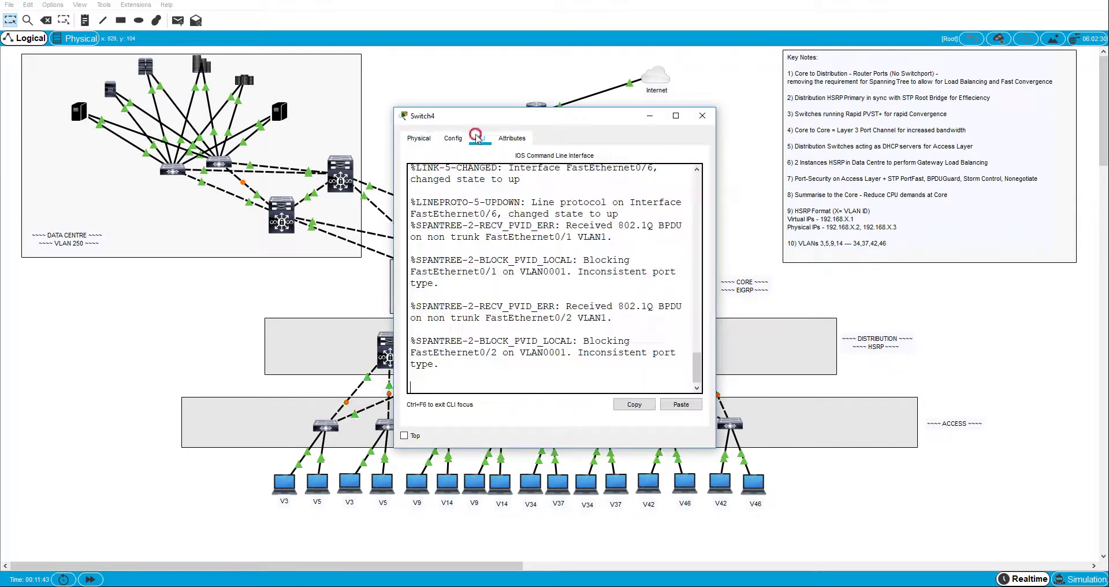
left_click(502, 357)
key("Return")
type("enm")
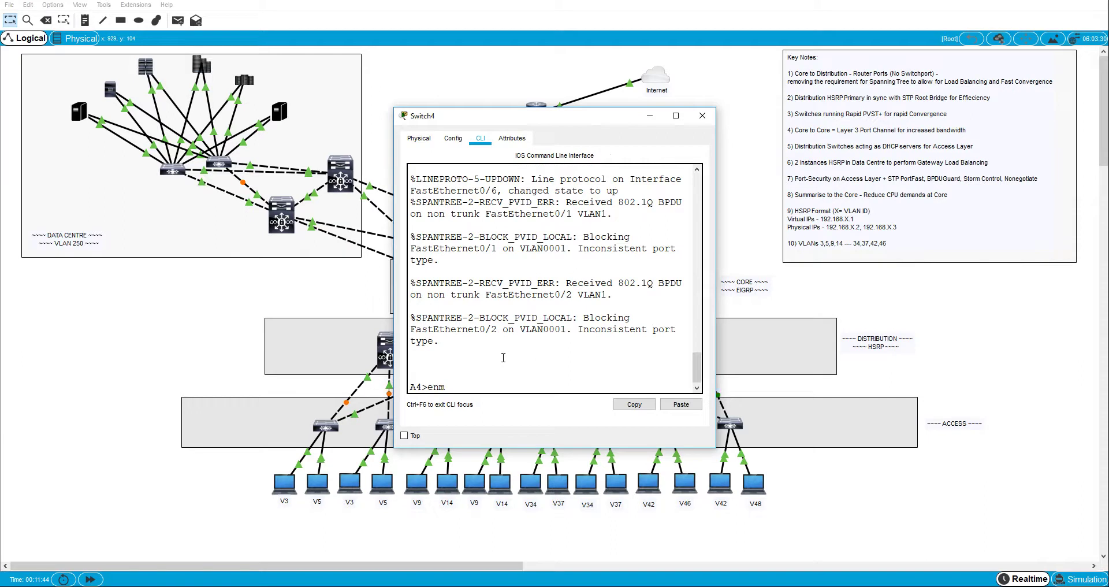
key("Return")
key("ctrl+shift+6")
type("en")
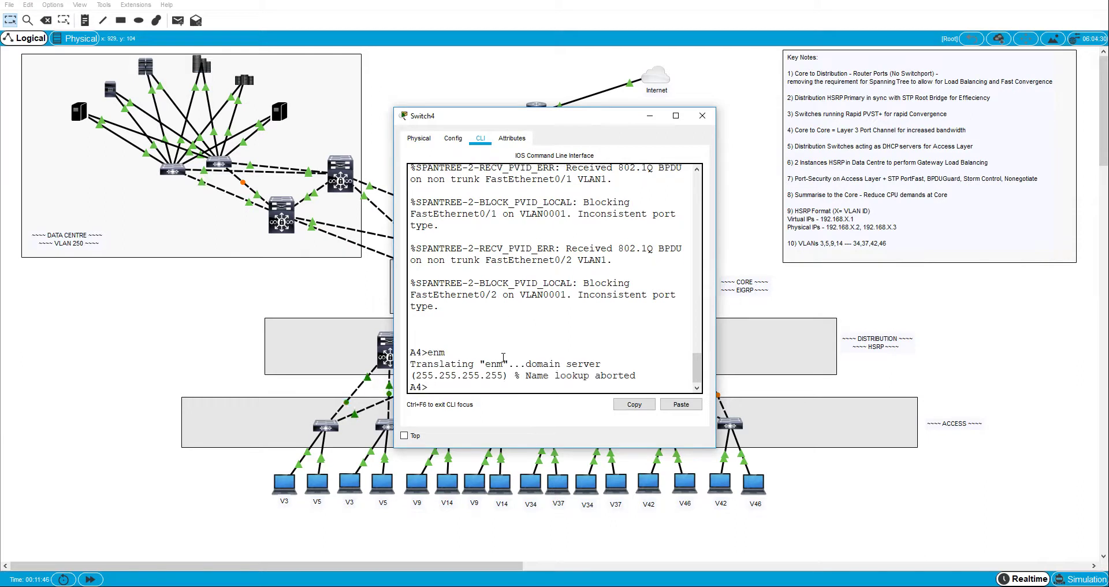
key("Return")
type("confbd")
key("BackSpace")
key("BackSpace")
type("t")
key("Return")
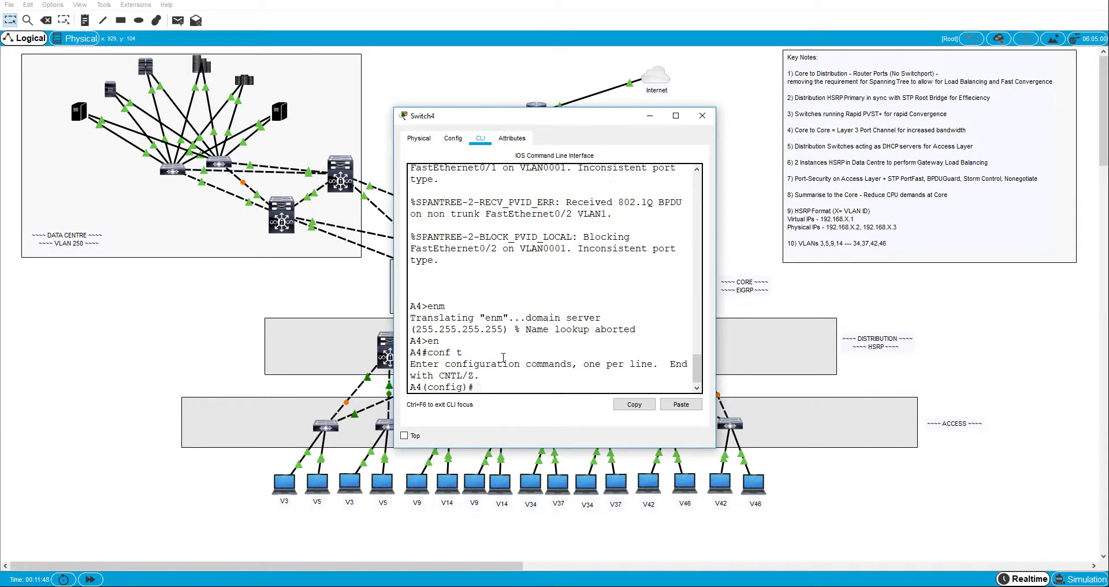
Step: Set Switch4's interface range Fa0/1–2 to switchport mode trunk
type("int ra fa0/1-2")
key("Return")
type("sw")
key("Tab")
type("m")
key("Tab")
type("tr")
key("Tab")
key("Return")
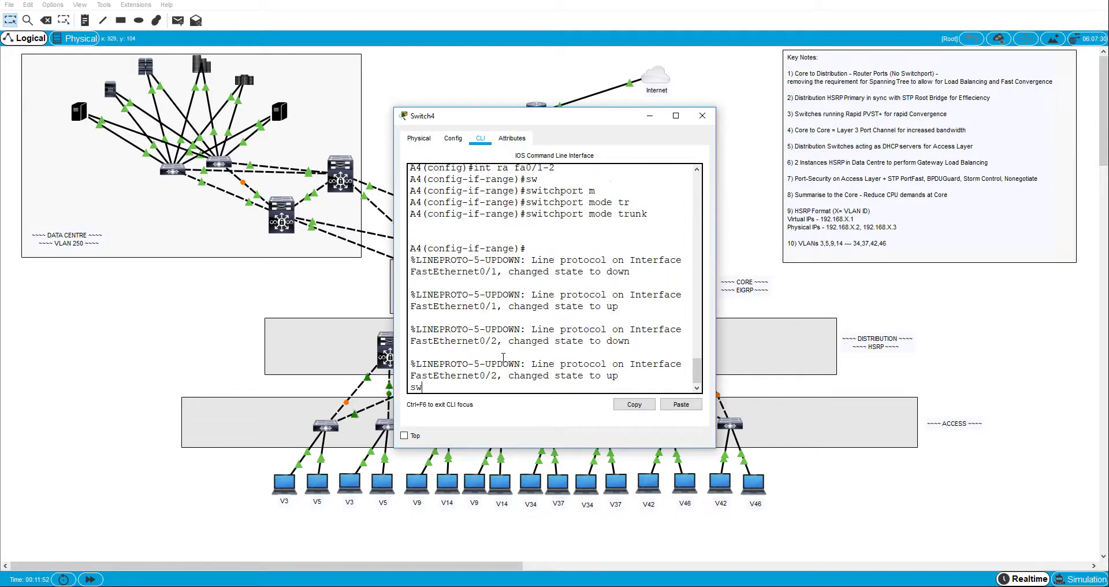
Step: Disable trunk negotiation on Switch4's Fa0/1–2, exit configuration, and close the window
type("sw")
key("Tab")
type("n")
key("Tab")
key("Return")
key("ctrl+z")
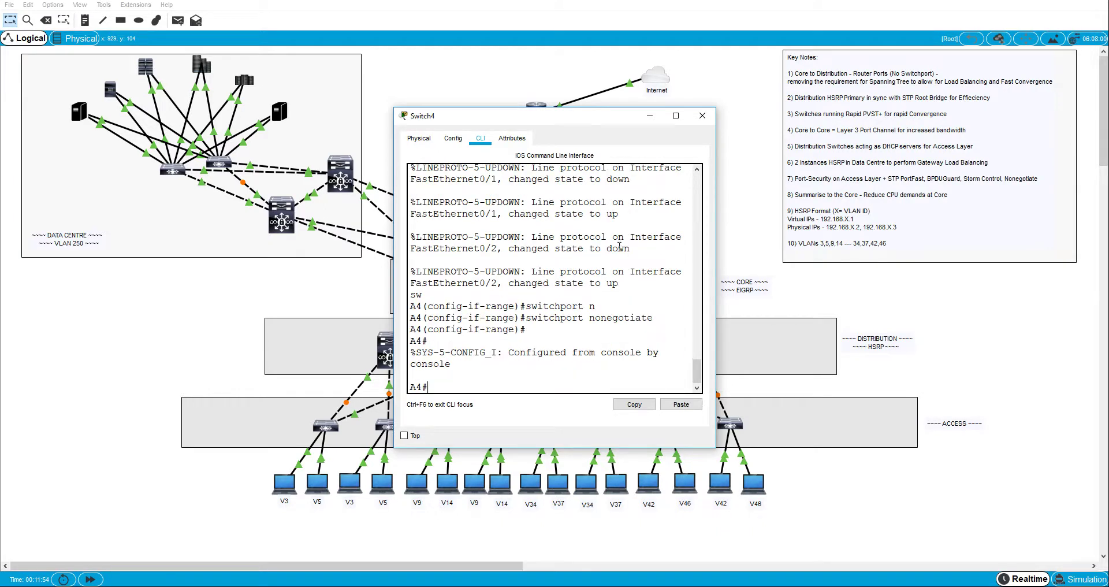
left_click(702, 115)
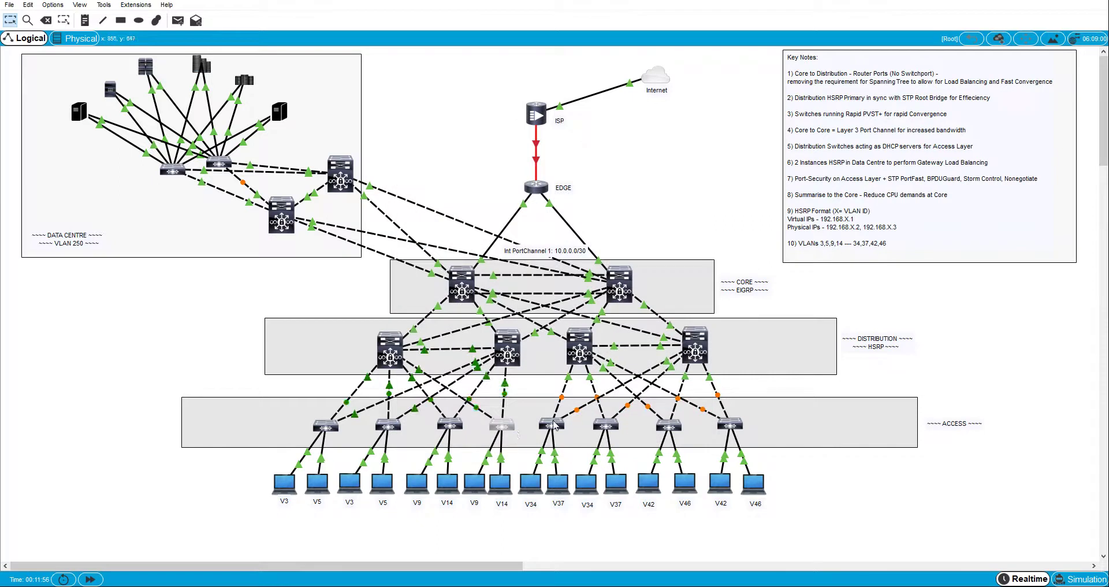
Step: Open Switch5's CLI and enter global configuration mode
left_click(502, 426)
left_click(483, 140)
left_click(460, 319)
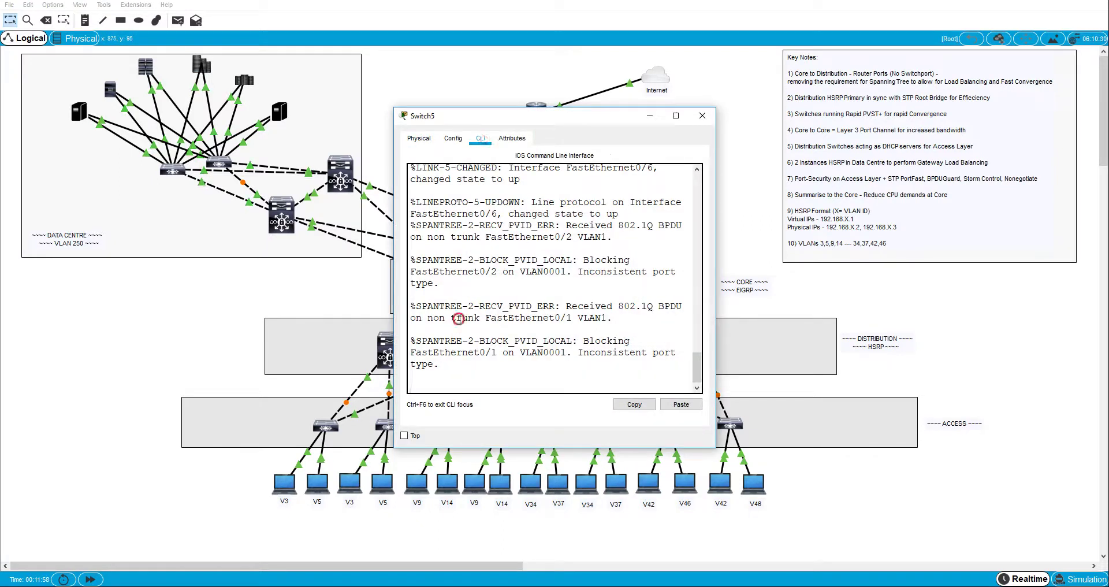
key("Return")
type("en")
key("Return")
type("conf t")
key("Return")
Step: Set Switch5's ports Fa0/1–2 to switchport mode trunk
type("int ra fa0")
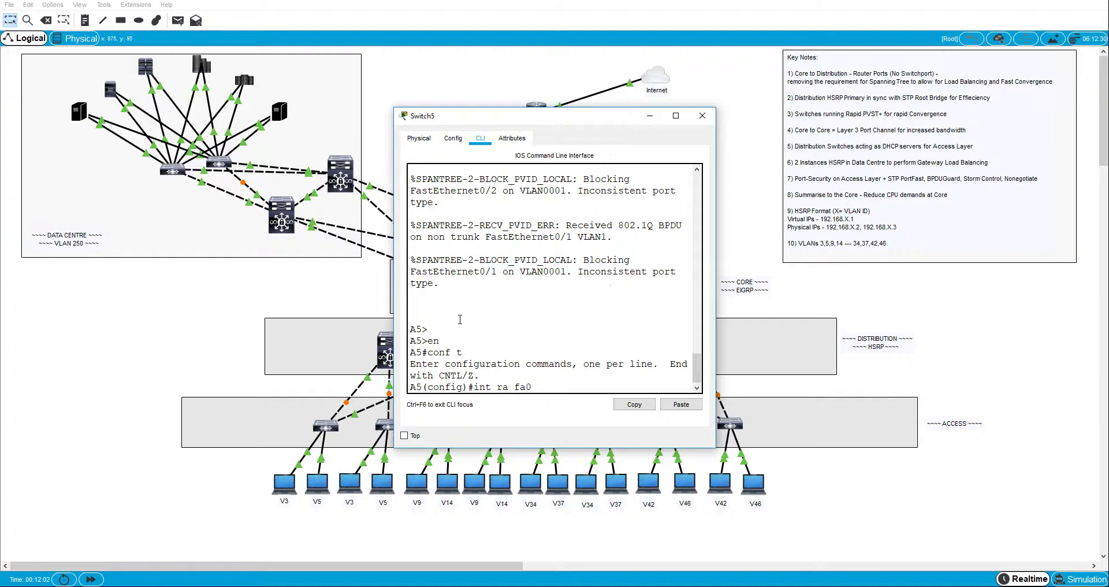
type("/1-2")
key("Return")
type("sw")
key("Tab")
type("m")
key("Tab")
type("t")
Step: Disable trunk negotiation on Switch5's Fa0/1–2, exit configuration, and close its window
key("Tab")
key("Return")
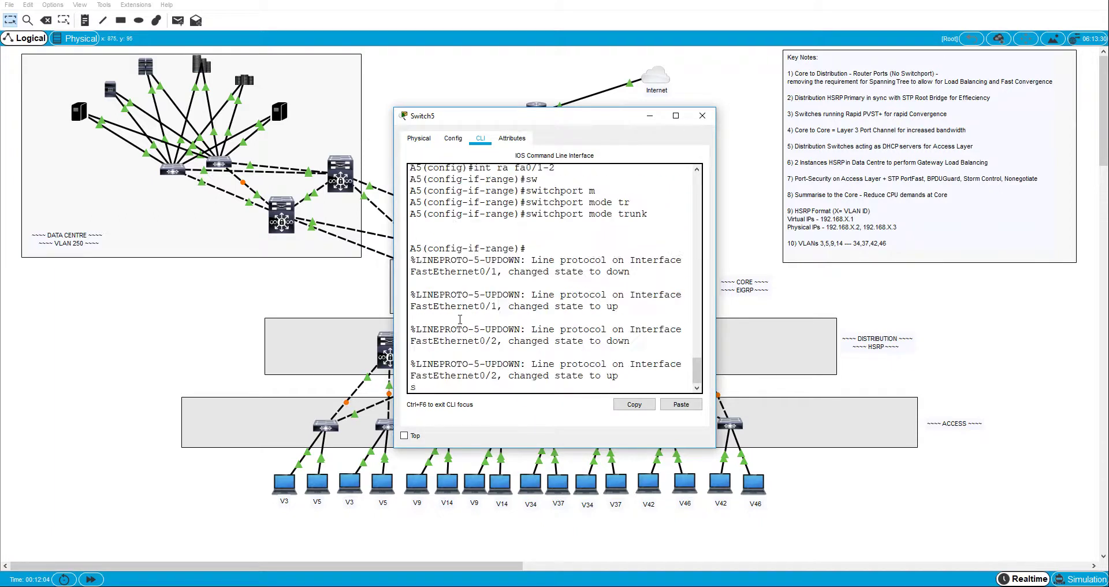
type("sw")
key("Tab")
type("n")
key("Tab")
key("Return")
key("ctrl+z")
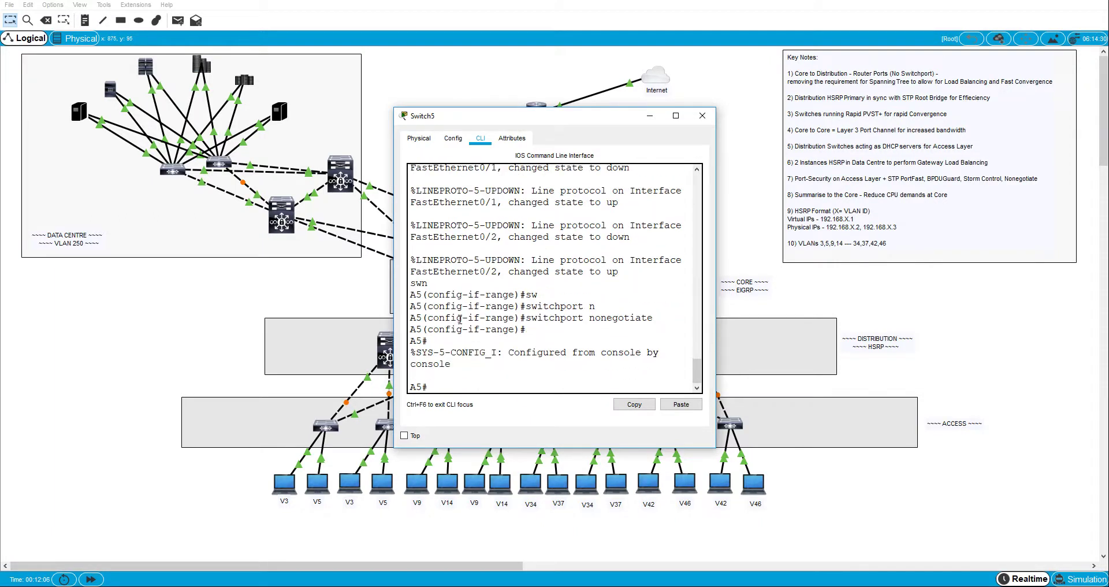
left_click(702, 115)
Step: Open Switch6's CLI, enter global configuration mode, and select interface range Fa0/1–2
left_click(606, 424)
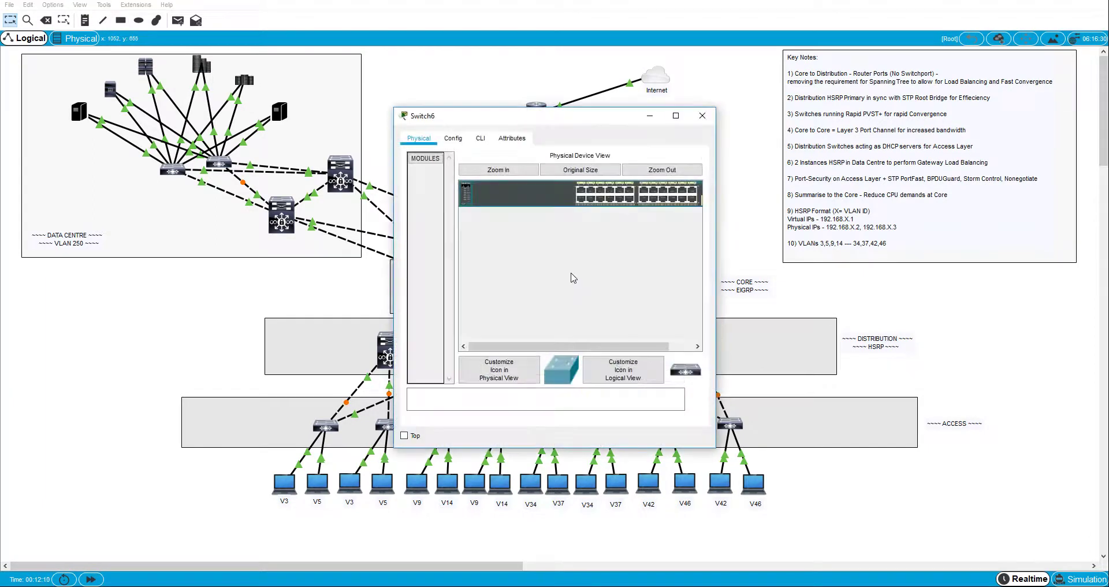
left_click(480, 138)
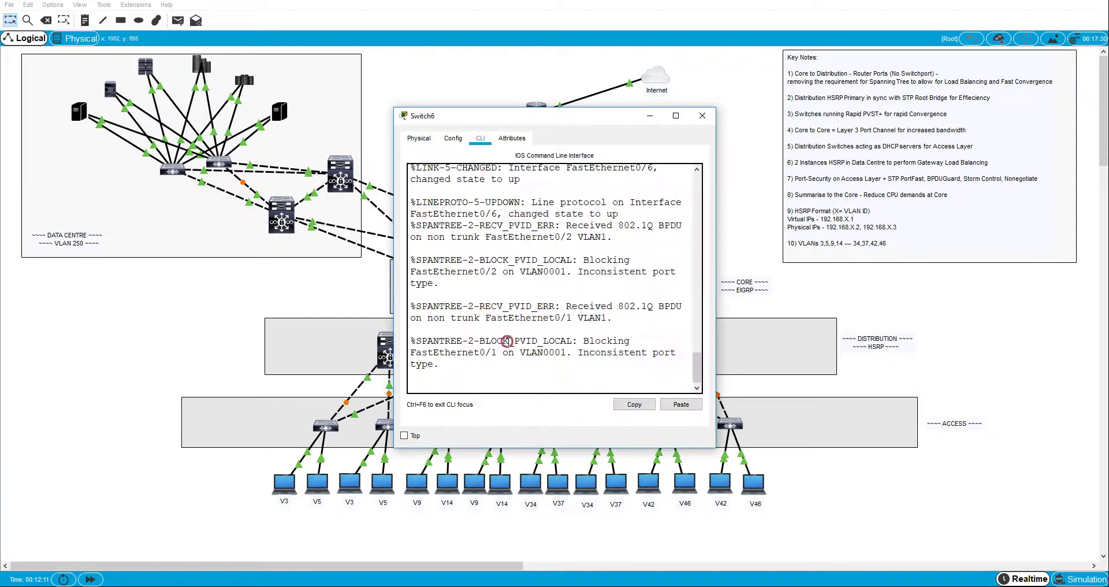
key("Return")
key("Return")
type("en")
key("Return")
type("conf t")
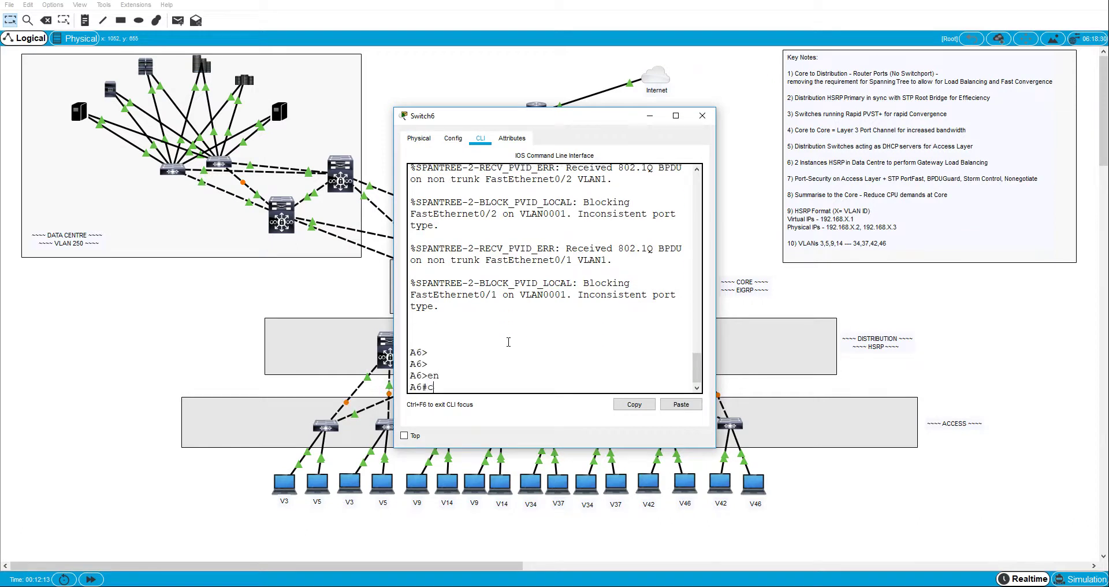
key("Return")
type("in")
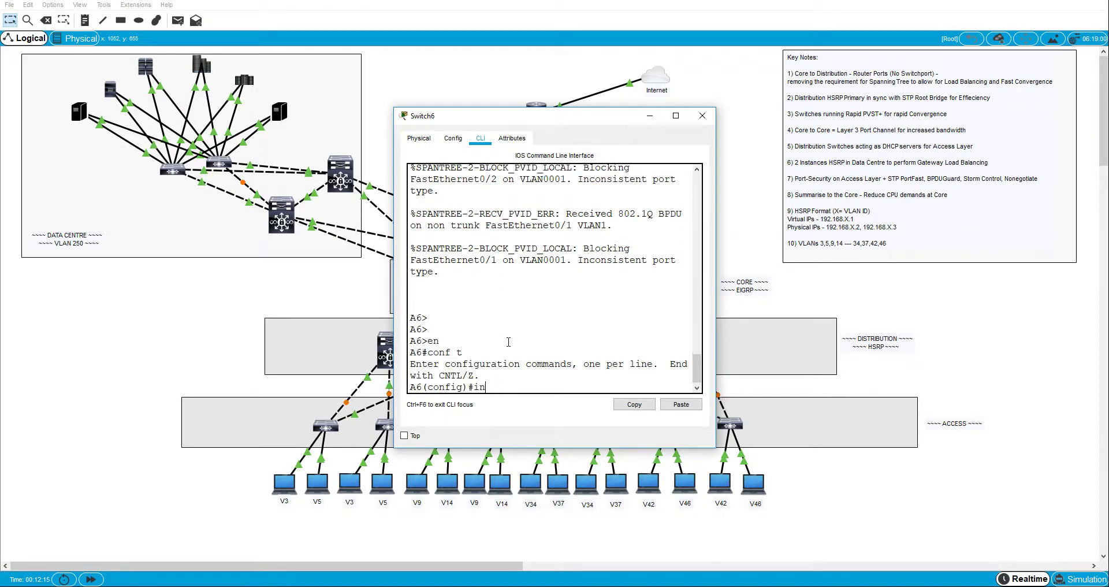
type("t ra fa0/1-2")
Step: Set Switch6's Fa0/1–2 to switchport mode trunk
key("Return")
type("sw")
key("Tab")
type("m")
key("Tab")
type("rtr")
key("Tab")
key("BackSpace")
key("BackSpace")
key("BackSpace")
type("tr")
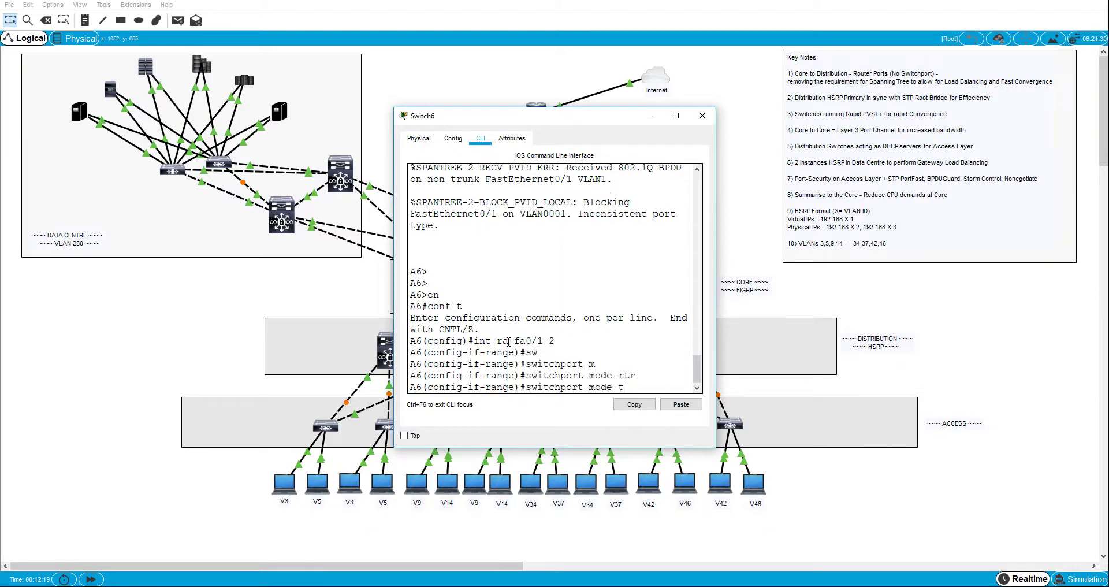
Step: Disable trunk negotiation on Switch6's Fa0/1–2 and exit configuration mode
key("Tab")
key("Return")
type("sw")
key("Tab")
type("n")
key("Tab")
key("Return")
key("ctrl+z")
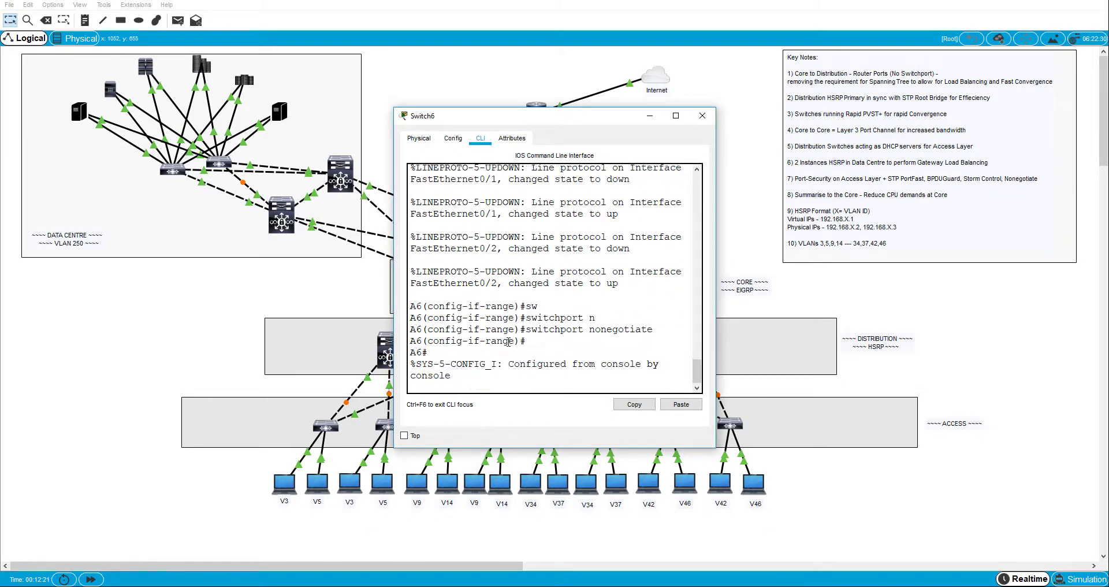
Step: On Switch7, enter global configuration and select interface range fa0/1-2
left_click(703, 116)
left_click(606, 426)
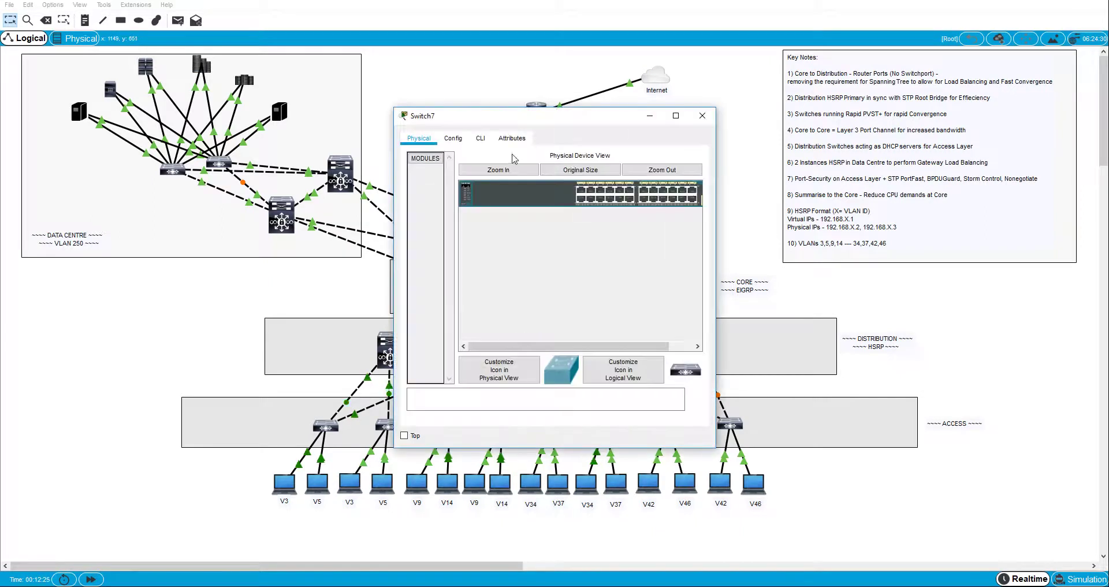
left_click(486, 139)
key("Return")
key("Return")
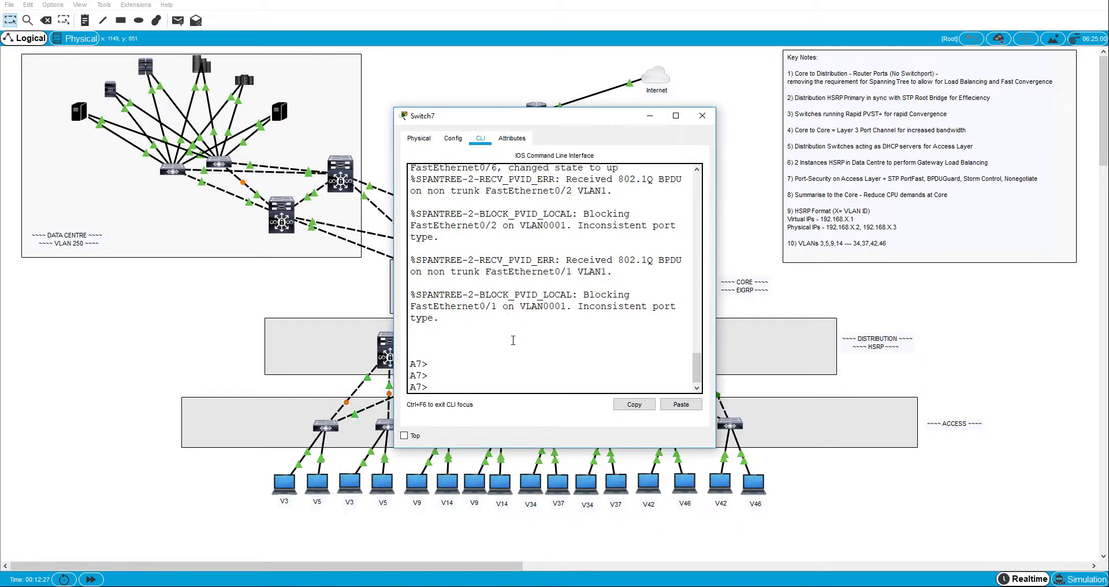
type("en")
key("Return")
type("conbf t")
key("Return")
type("conf t")
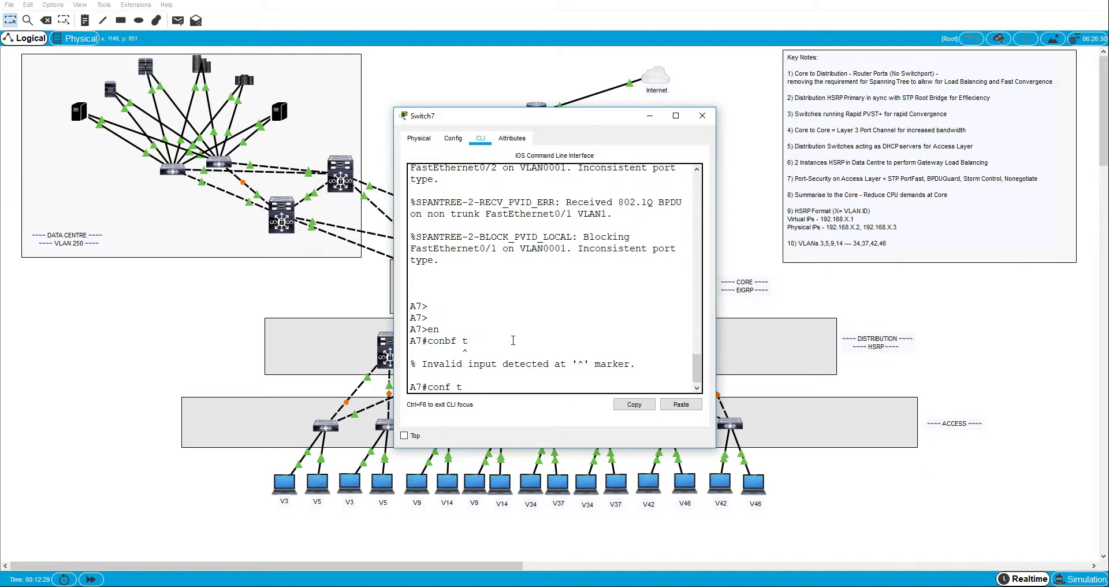
key("Return")
type("iont")
key("BackSpace")
key("BackSpace")
type("nt")
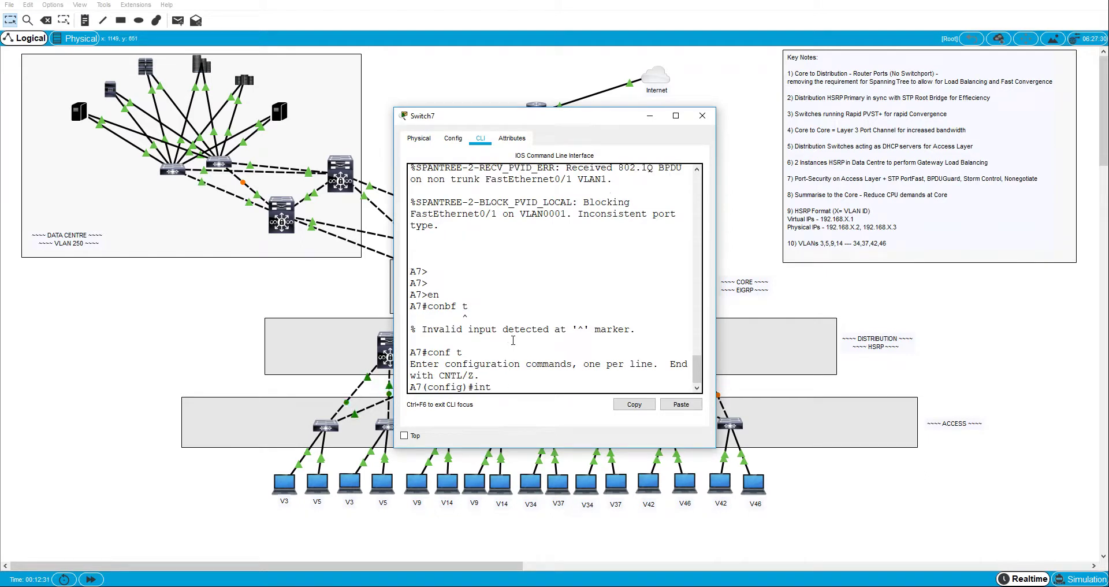
type(" ra fa0/1-2")
key("Return")
Step: Make Switch7's Fa0/1-2 static trunks with switchport nonegotiate, then exit configuration
type("swm")
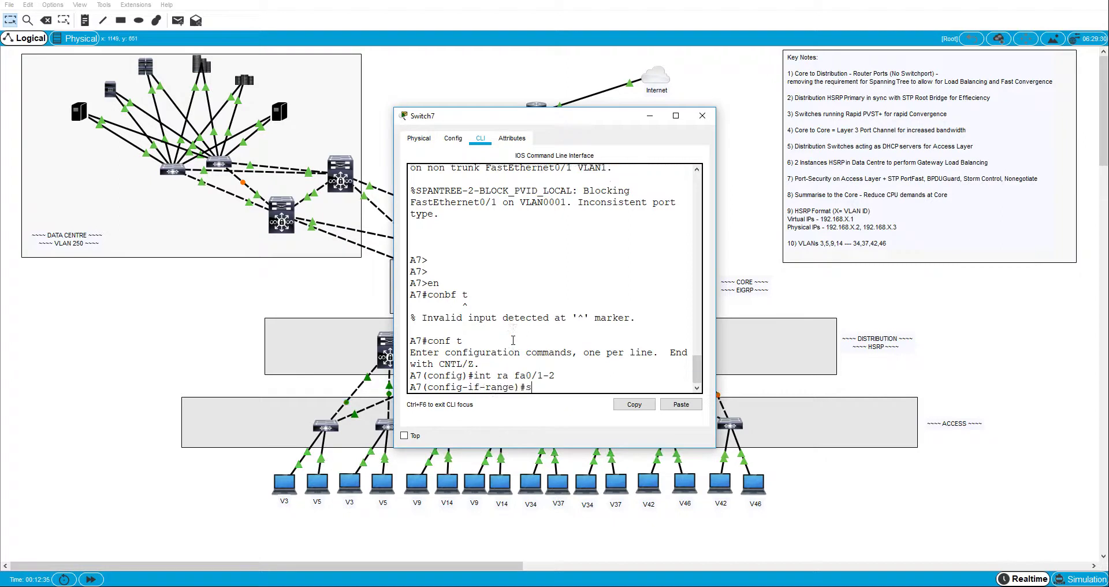
key("Tab")
key("BackSpace")
key("Tab")
type("m")
key("Tab")
type("tr")
key("Tab")
key("Return")
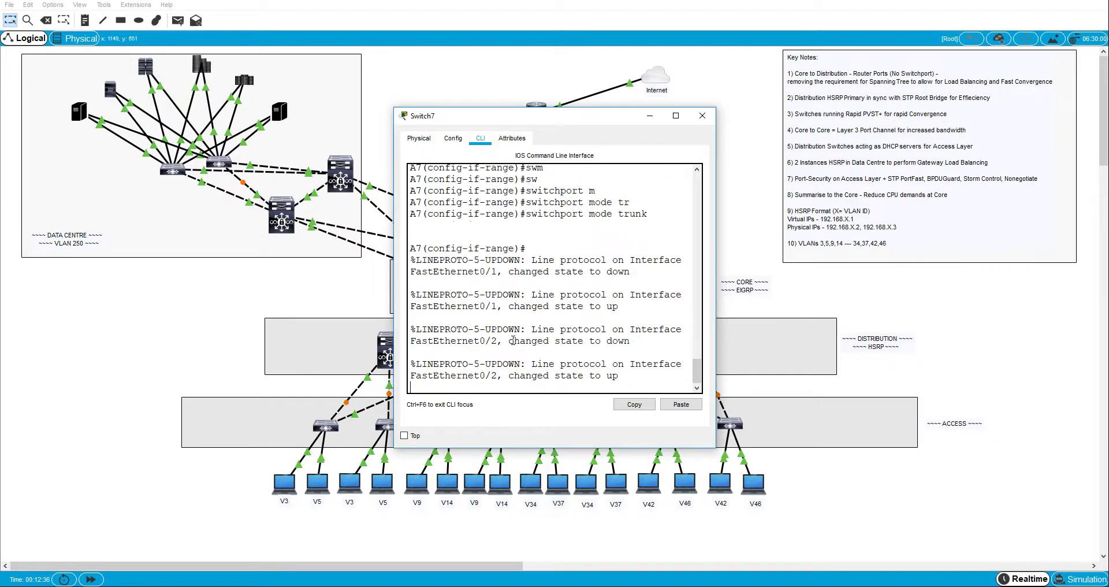
type("sw")
key("Tab")
type("n")
key("Tab")
key("Return")
key("ctrl+z")
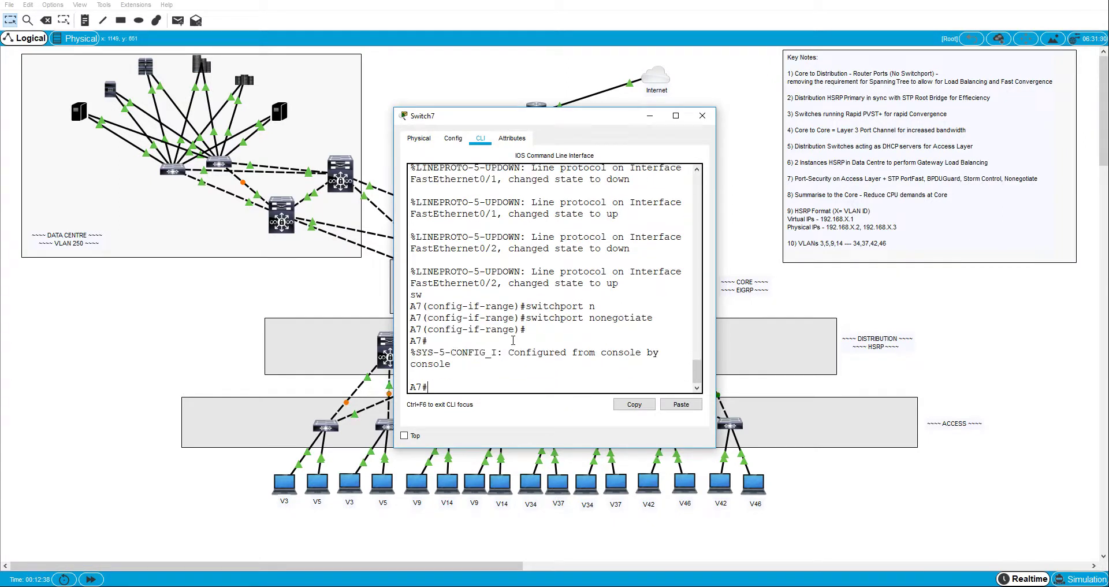
Step: On Switch8 (A8), enter global configuration and select interface range fa0/1-2
left_click(702, 115)
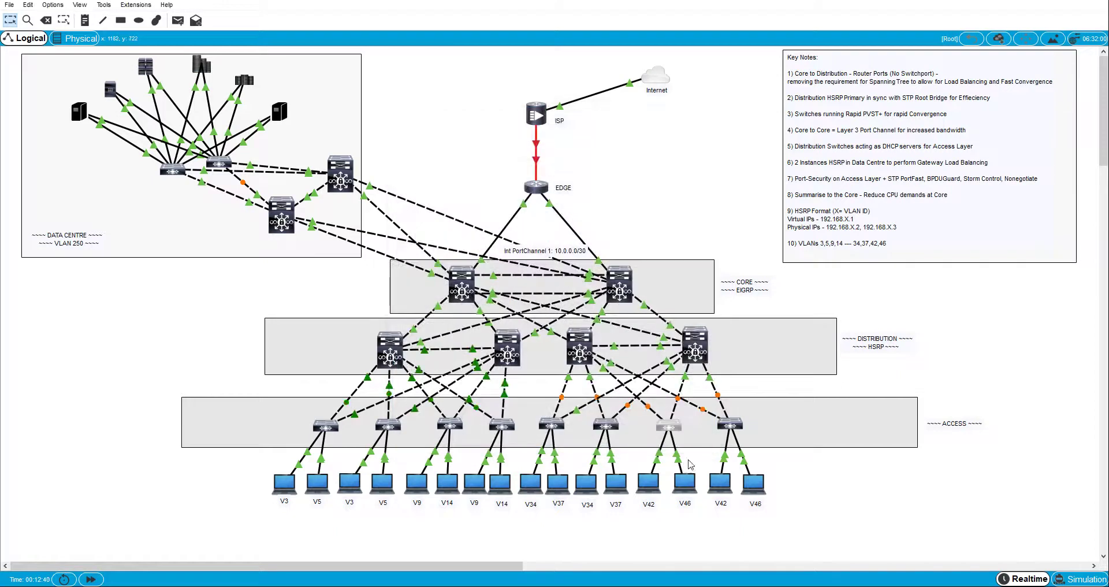
left_click(722, 428)
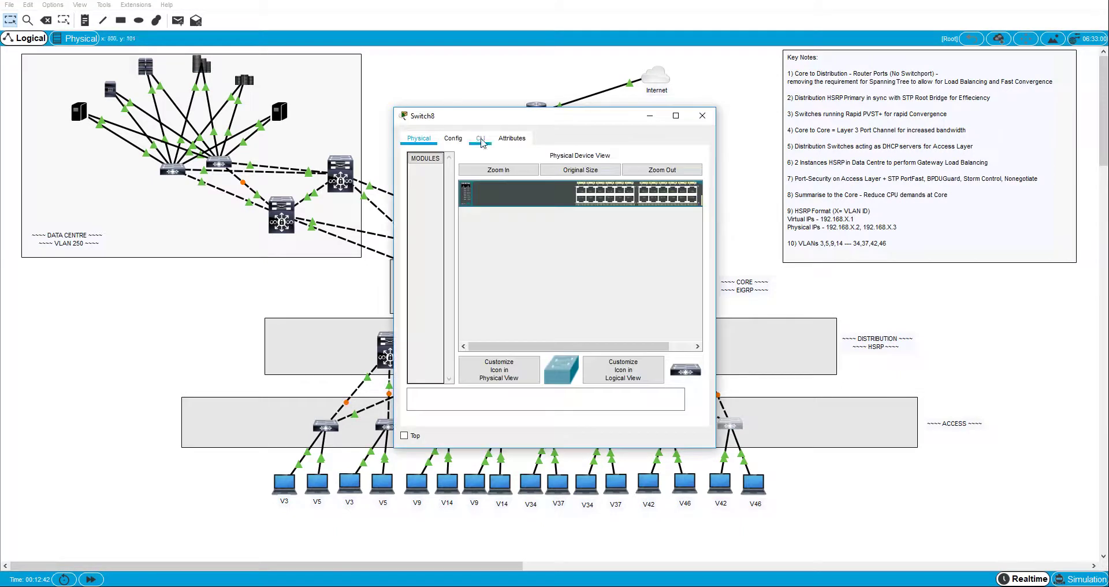
left_click(481, 138)
key("Return")
key("Return")
type("en")
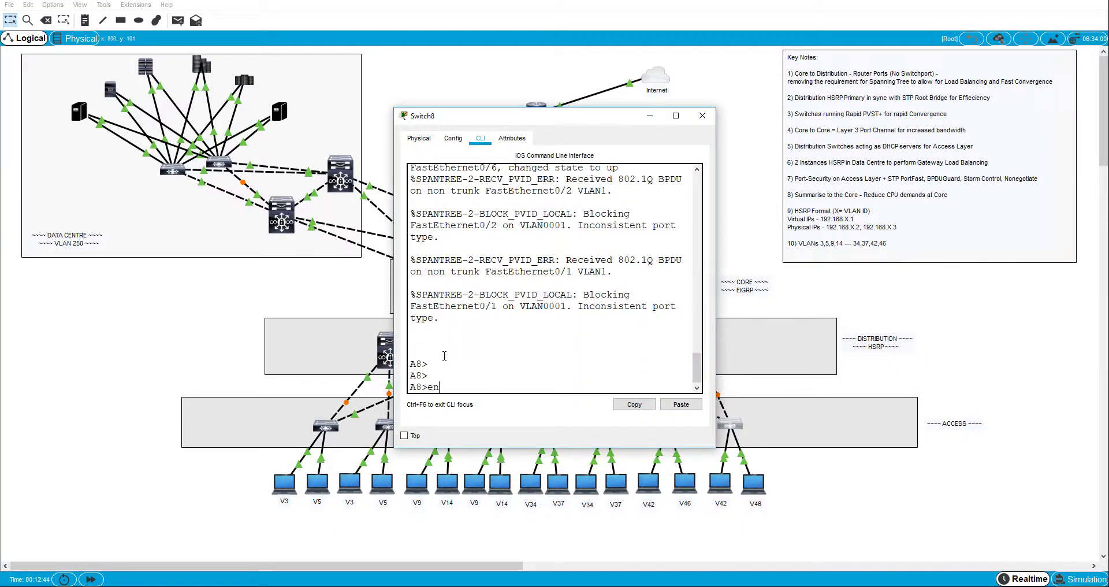
key("Return")
type("conf t")
key("Return")
type("int ra fa0")
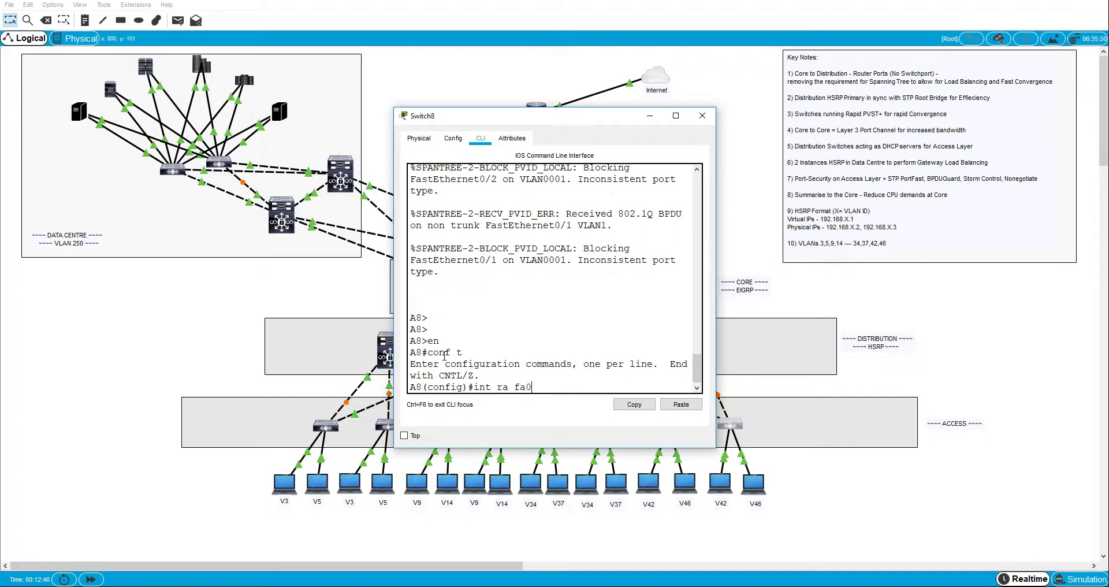
type("/1-2")
key("Return")
Step: Set A8's Fa0/1-2 to switchport mode trunk with nonegotiate, then exit configuration
type("sw")
key("Tab")
type("mn")
key("Tab")
type("t")
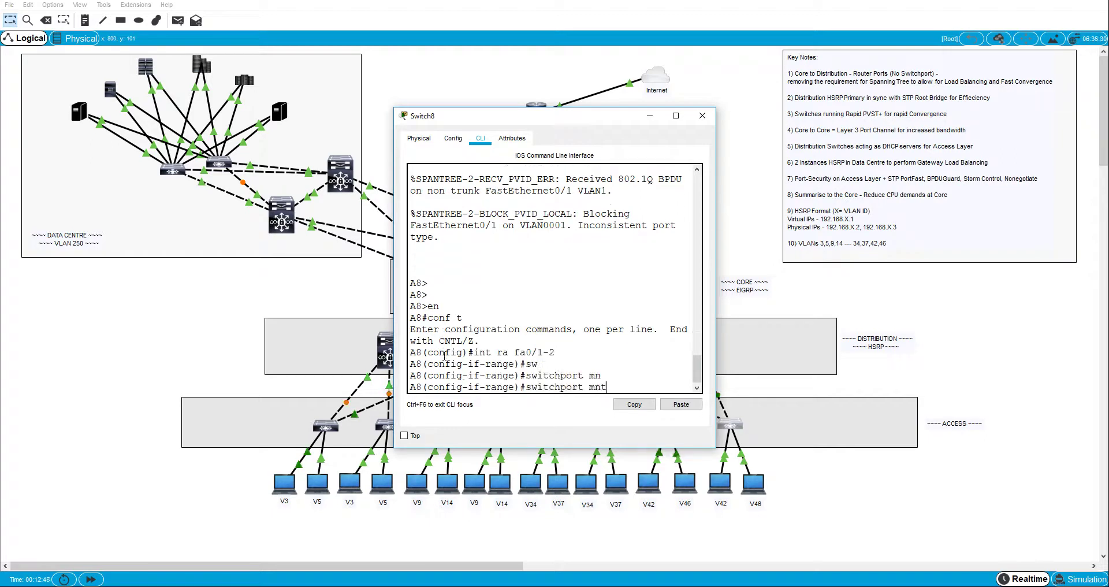
key("BackSpace")
key("Tab")
key("BackSpace")
key("Tab")
type("tr")
key("Tab")
key("Return")
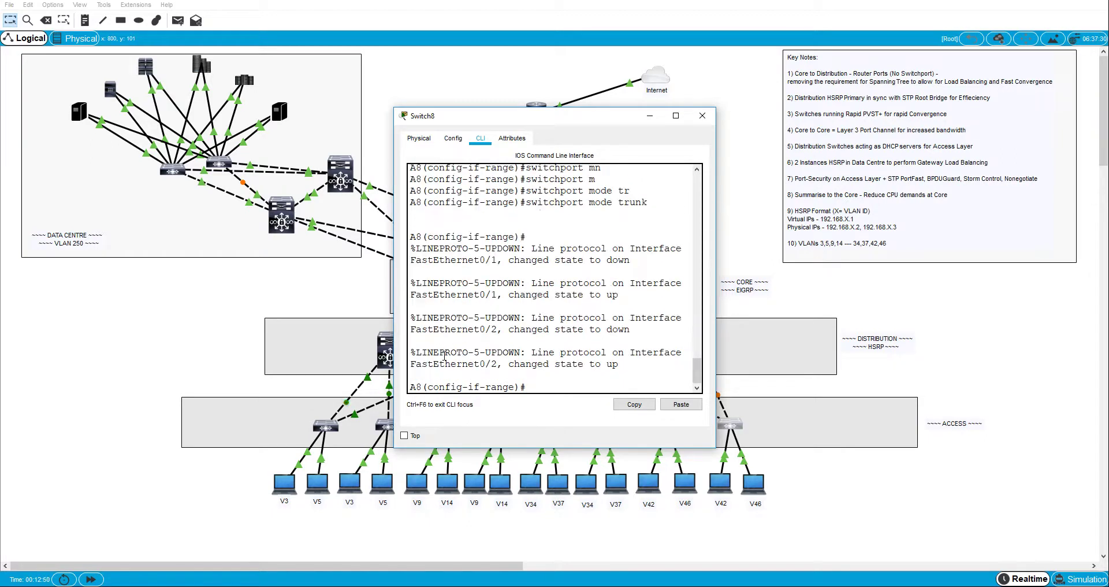
type("sw")
key("Tab")
type("n")
key("Tab")
key("Return")
key("ctrl+z")
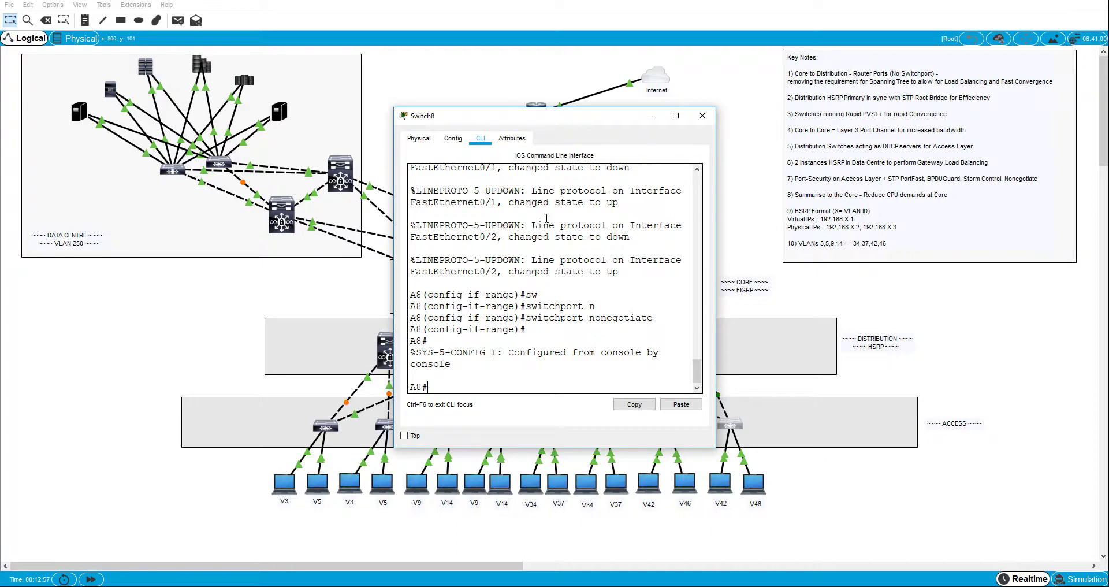
Step: Run 'show standby brief' on D1, maximize the console, and highlight the Active VLAN 3 and 9 rows
left_click(703, 116)
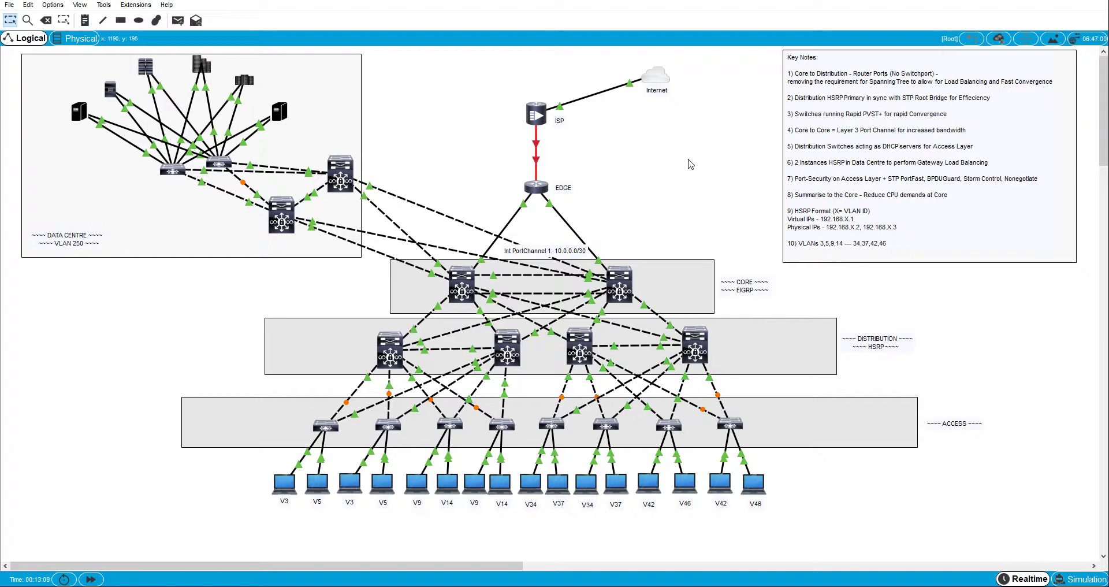
left_click(390, 350)
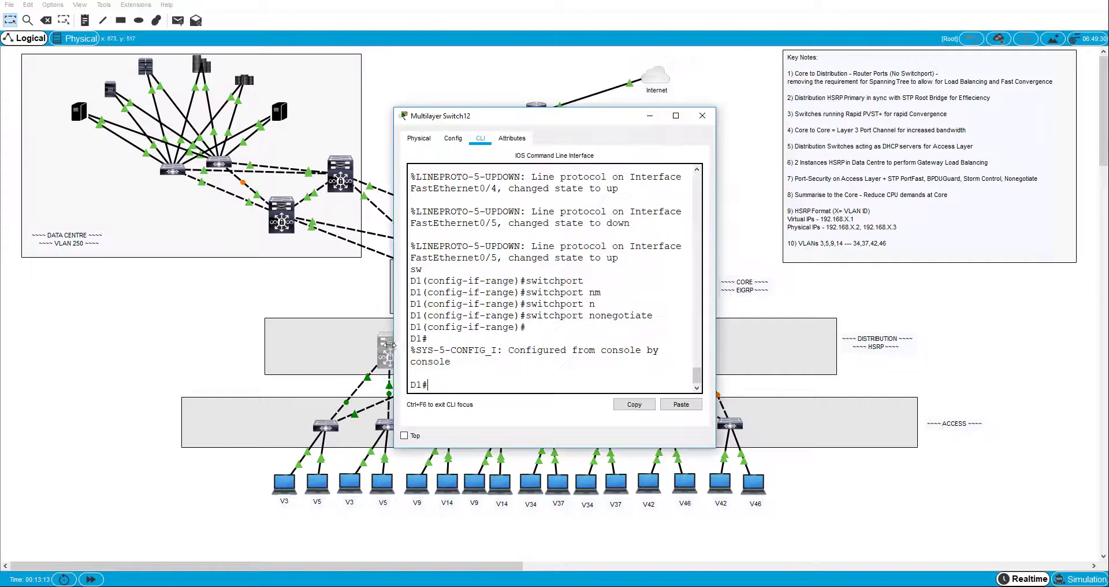
type("sh stan b")
key("Return")
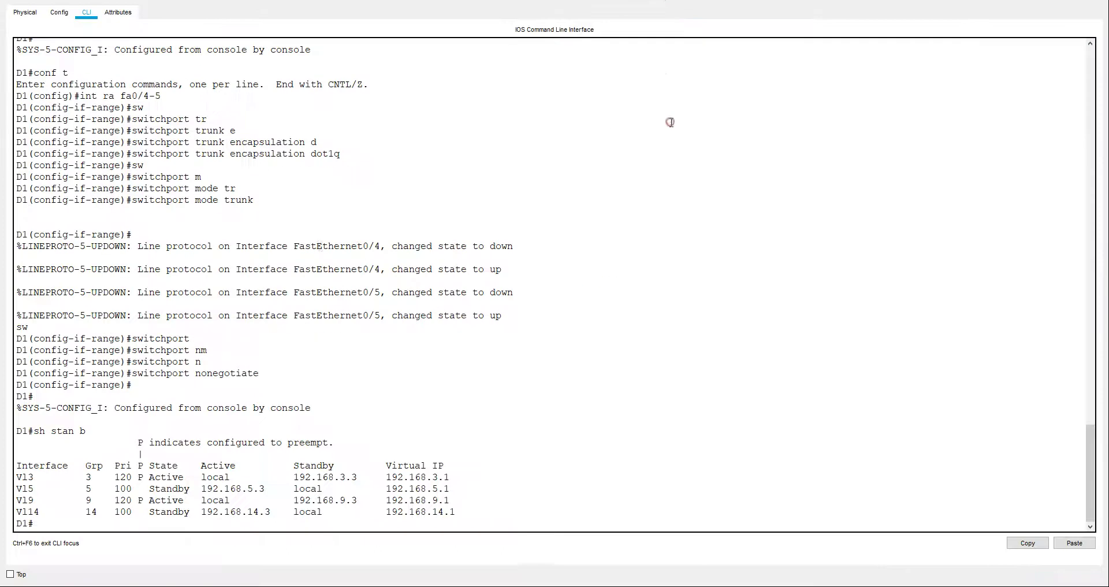
left_click(675, 115)
left_click_drag(14, 478, 94, 480)
left_click(14, 501)
left_click_drag(14, 500, 186, 502)
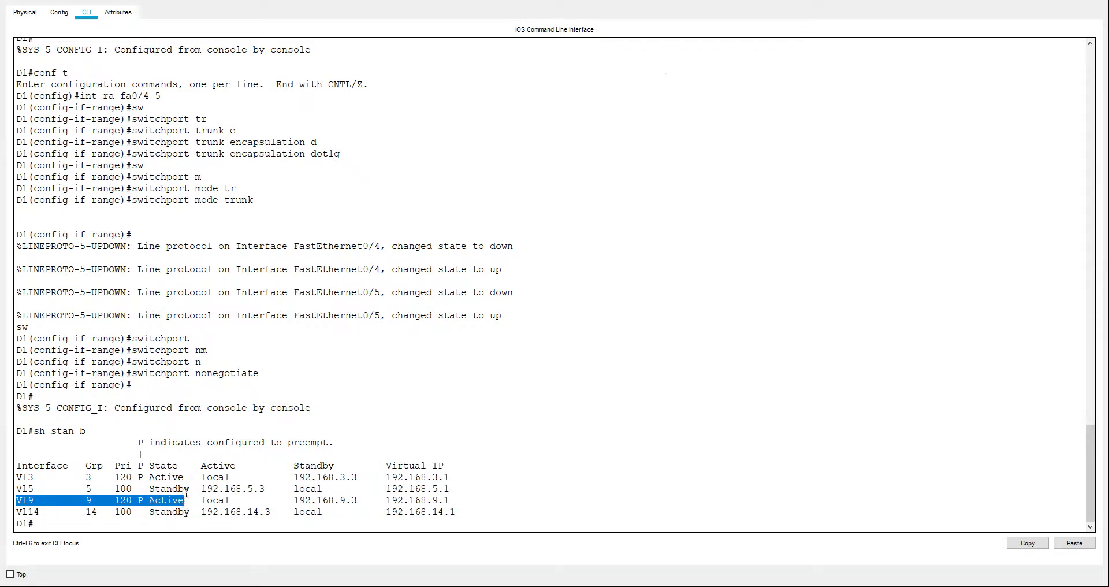
Step: Apply 'spanning-tree vlan 3,9 root primary' on D1, fixing a stray comma
left_click(132, 522)
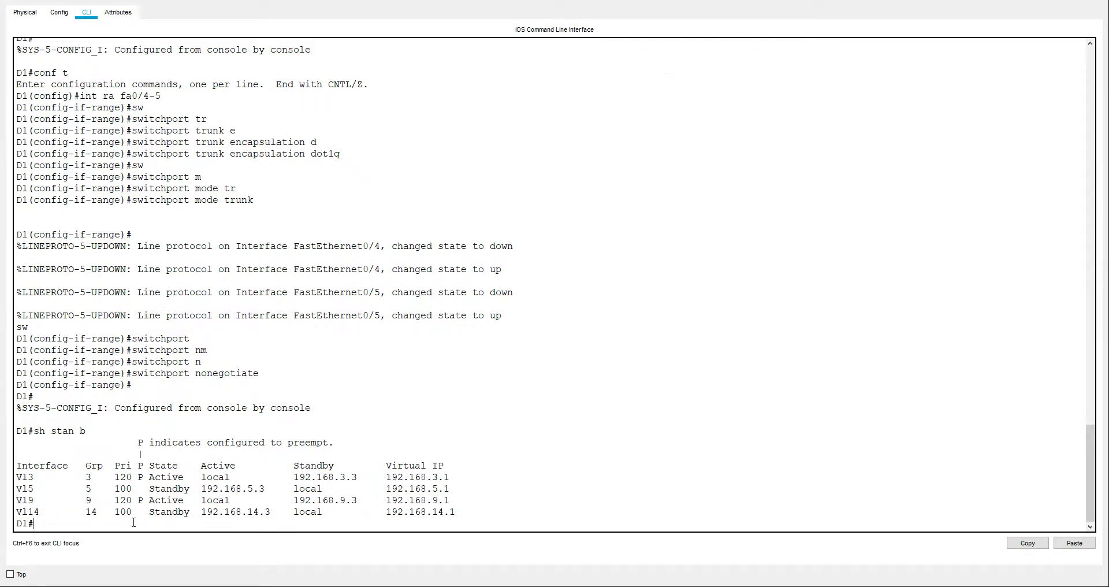
type("conf t")
key("Return")
type("pasn")
key("Tab")
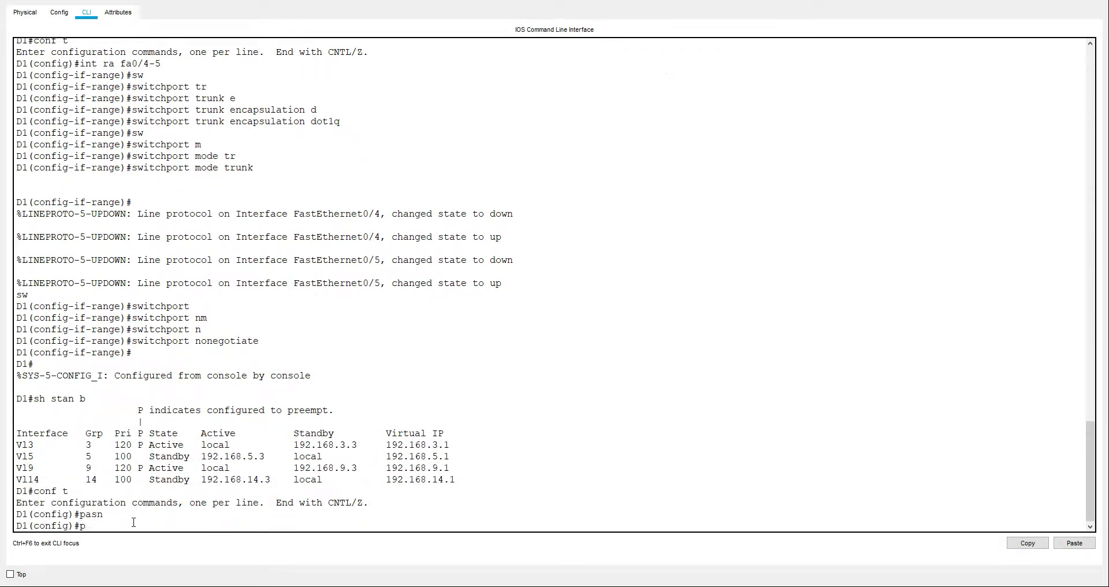
type("span")
key("Tab")
type("vl")
key("Tab")
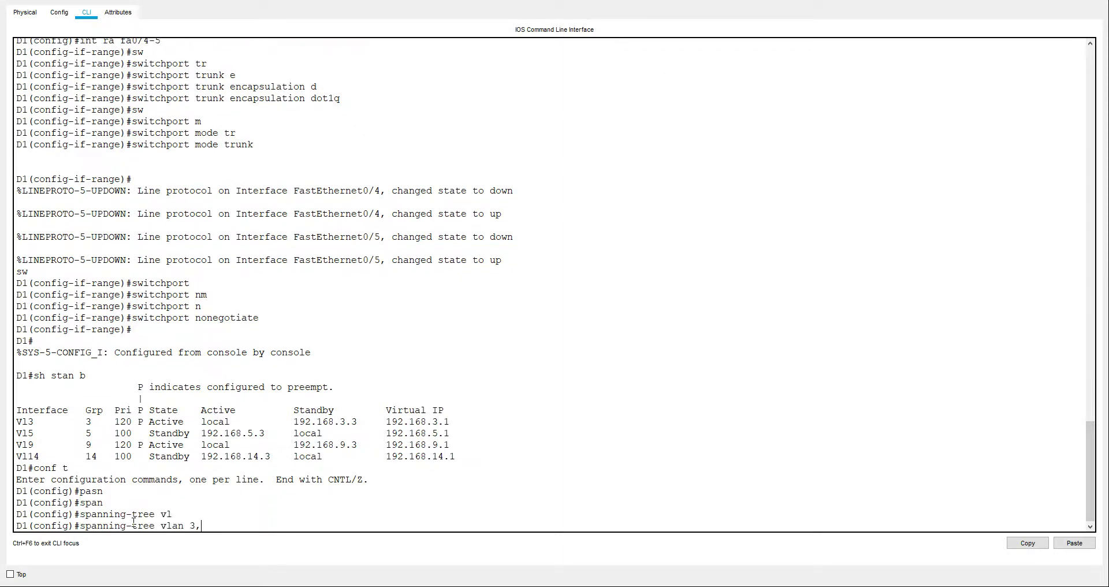
type("3,9, ro")
key("Tab")
type("p")
key("Tab")
key("Return")
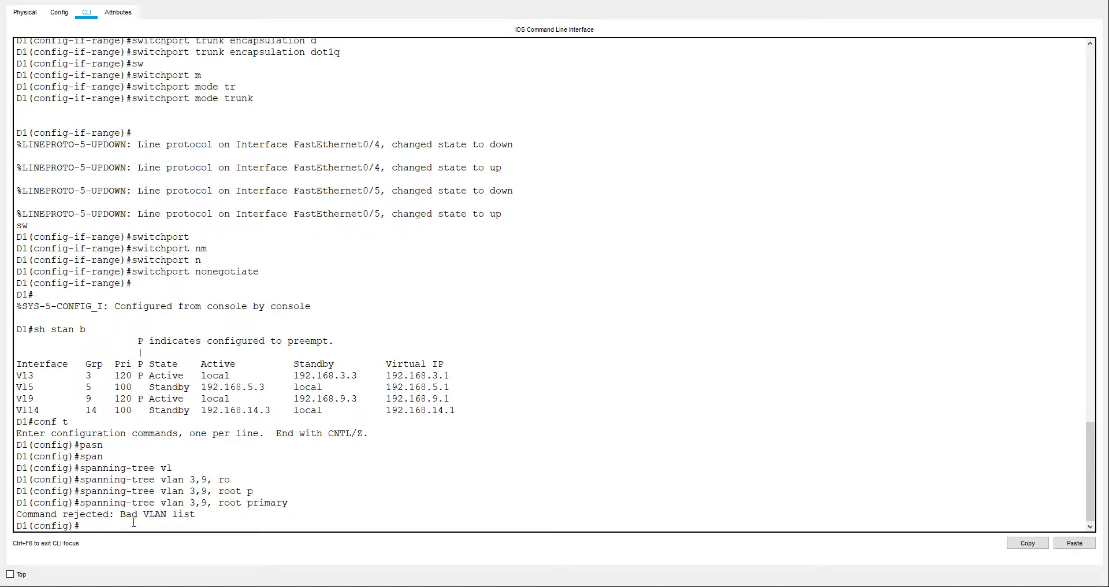
key("Up")
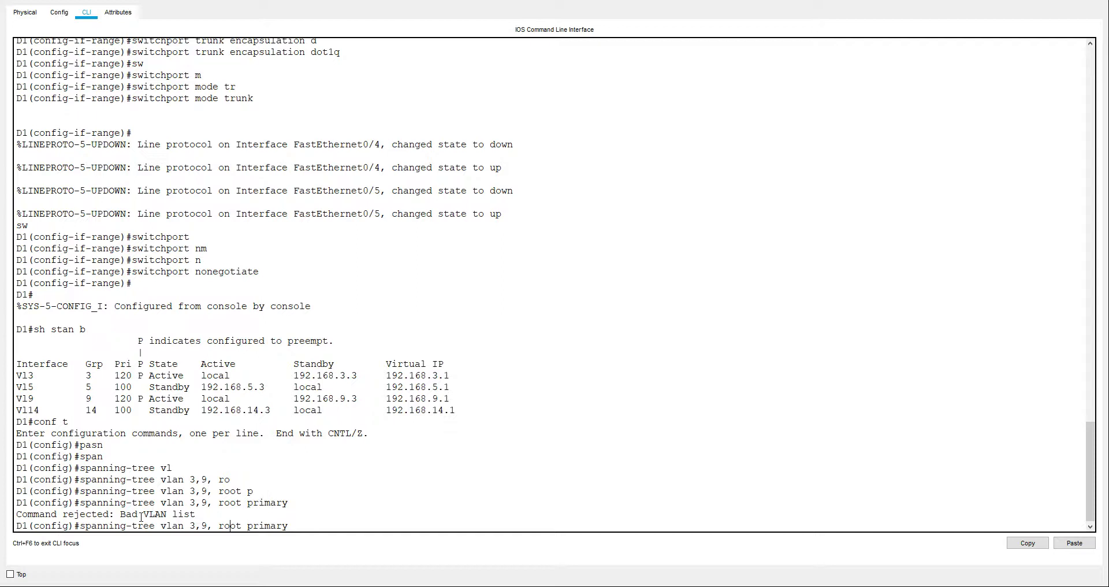
key("BackSpace")
key("Return")
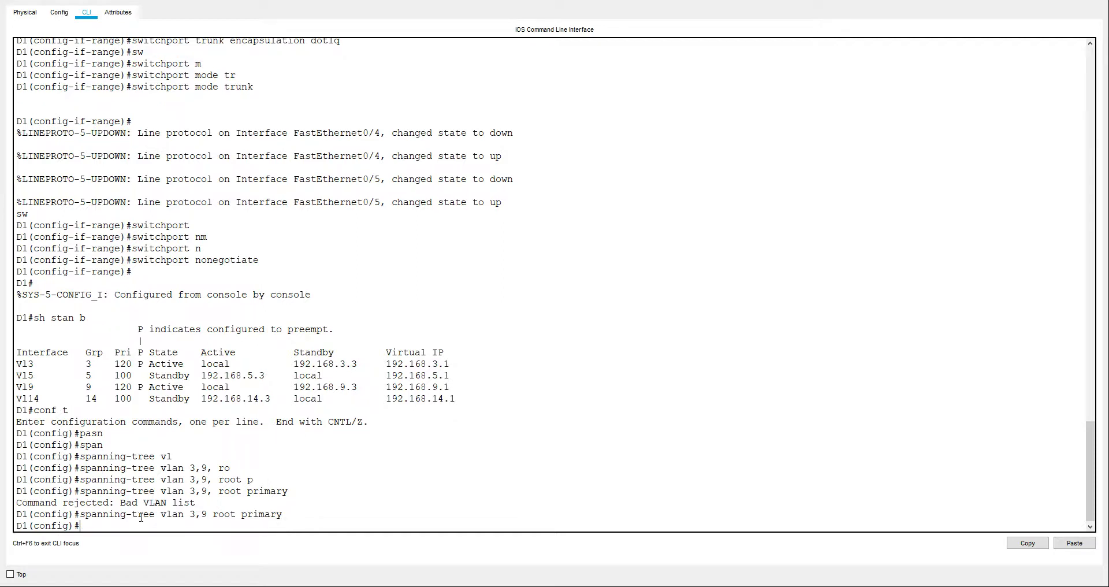
Step: Apply 'spanning-tree vlan 5,14 root secondary' on D1 and exit configuration
type("span")
key("Tab")
type("vl")
key("Tab")
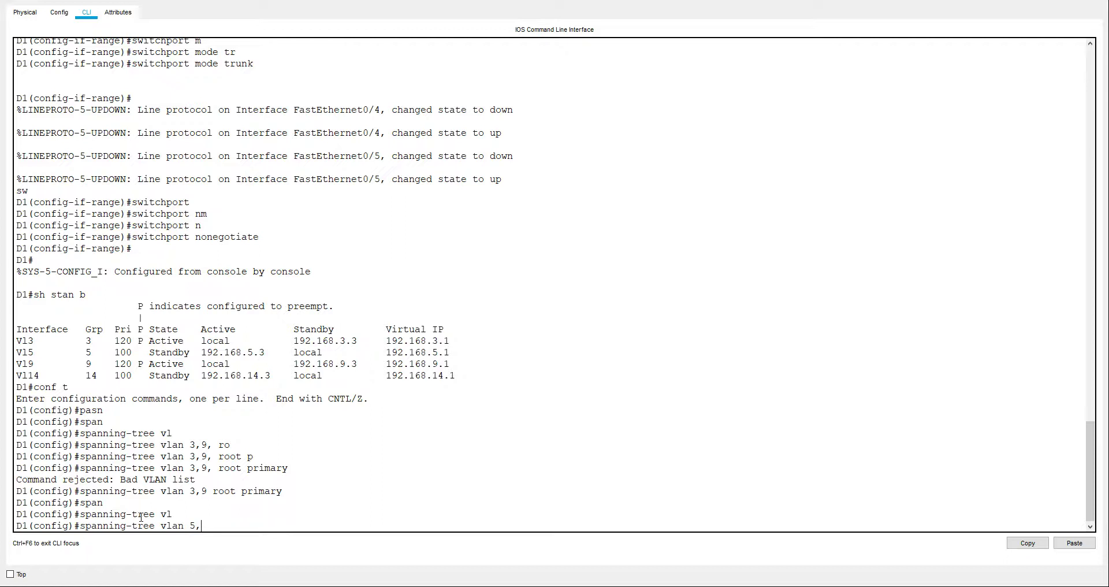
type("5,14 ro")
key("Tab")
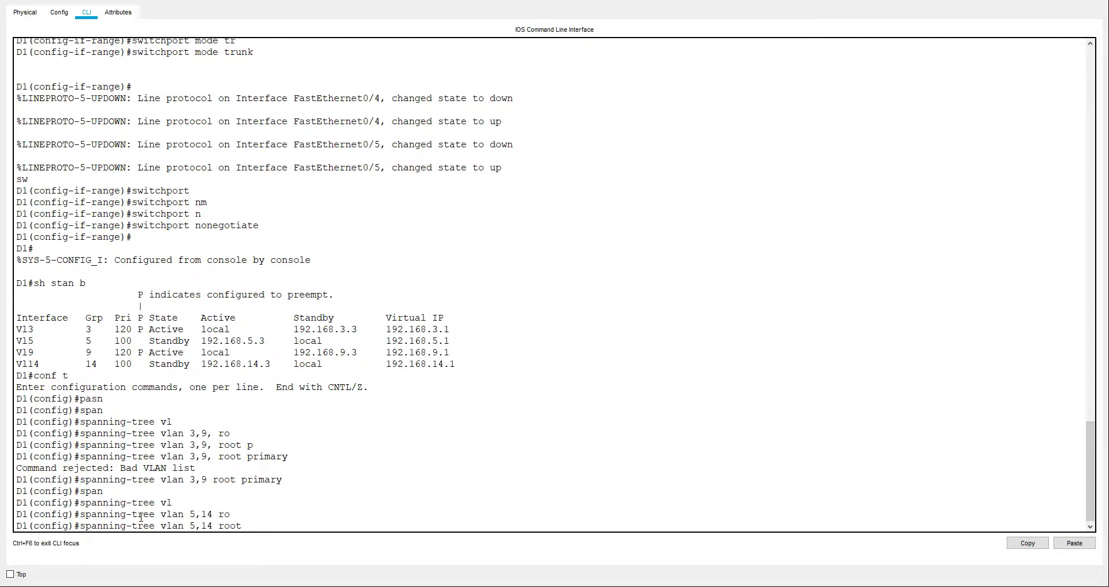
type("sec")
key("Tab")
key("Return")
key("ctrl+z")
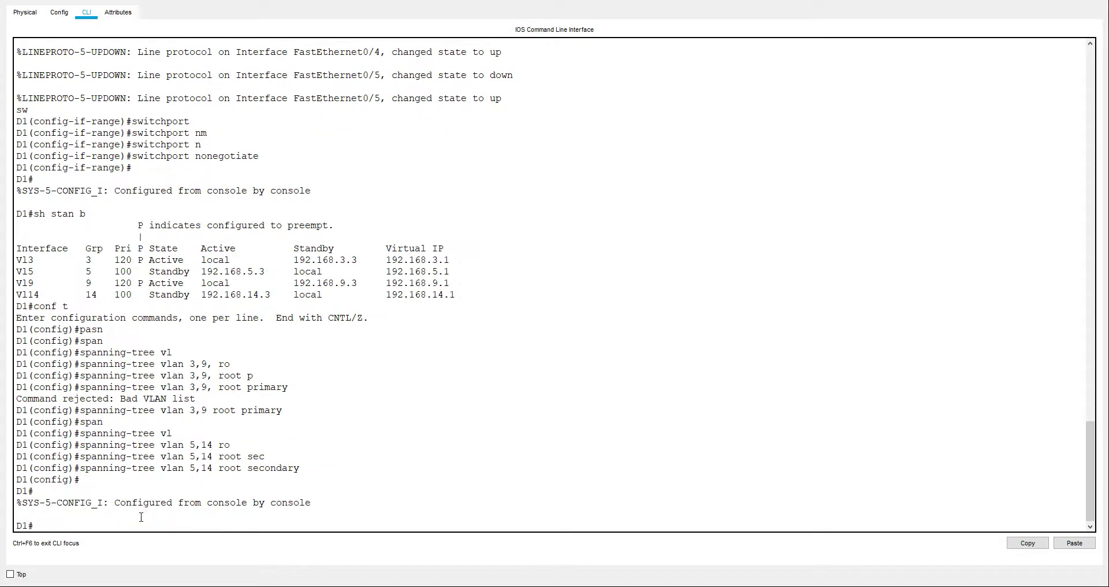
Step: Run 'show standby brief' on D2, maximize it, and highlight the Active VLAN 5 and 14 rows
left_click(1089, 1)
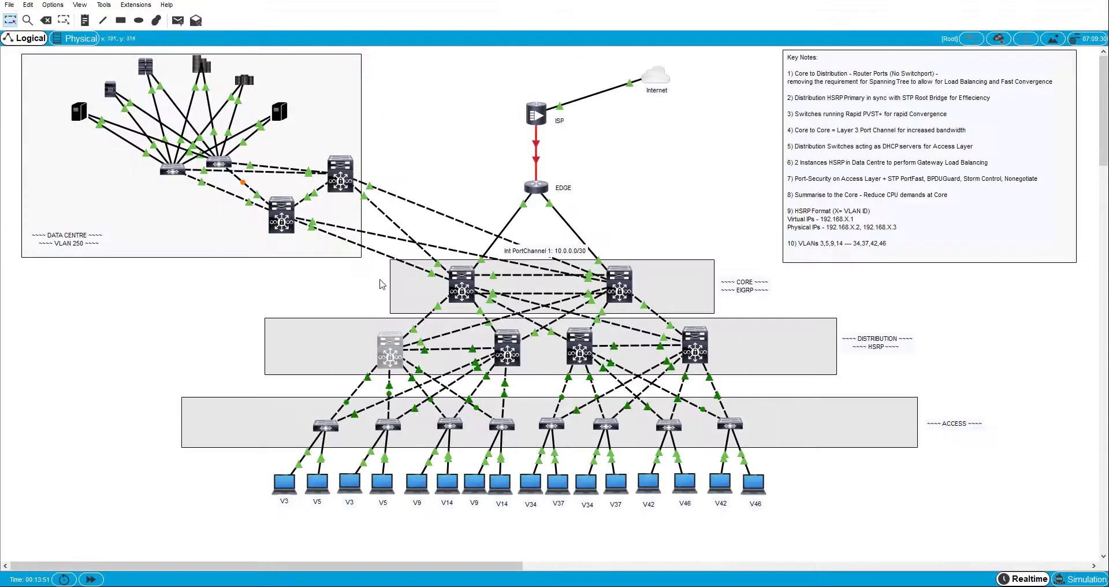
left_click(507, 349)
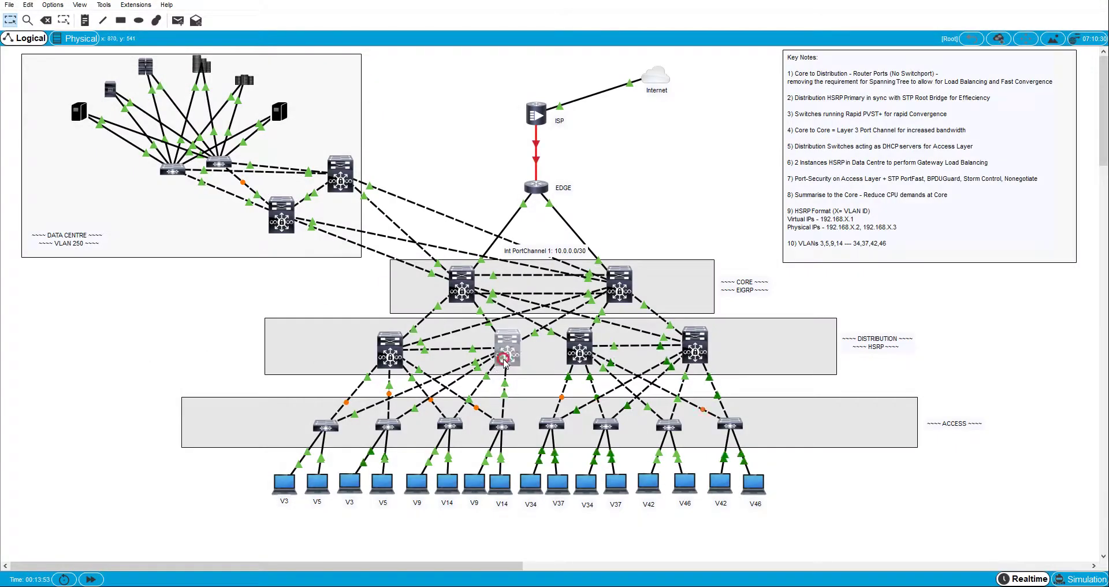
left_click(456, 380)
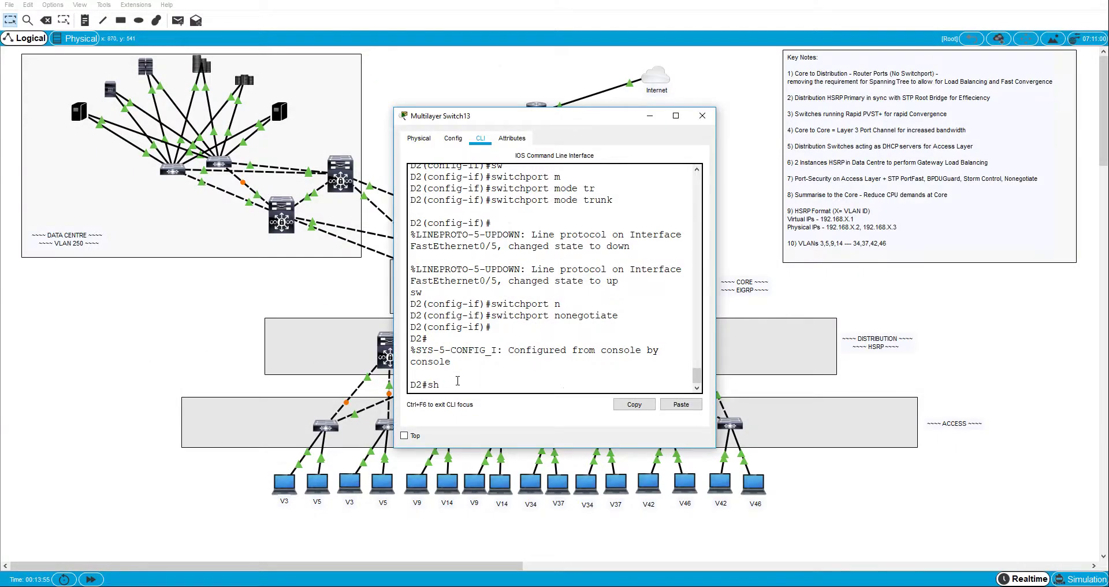
type("sh stan")
key("Tab")
type("b")
key("Return")
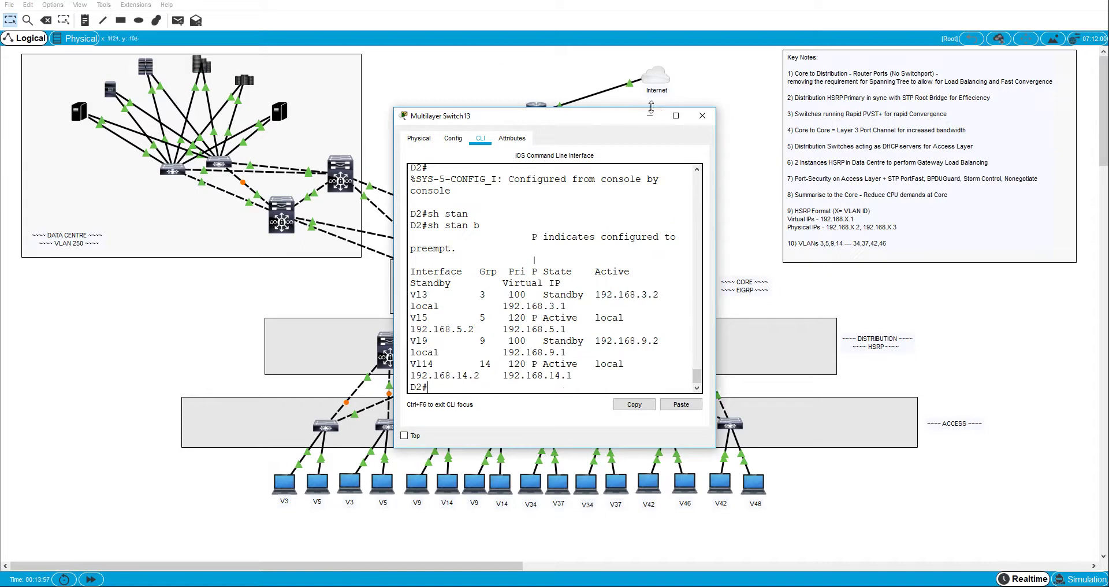
left_click(676, 115)
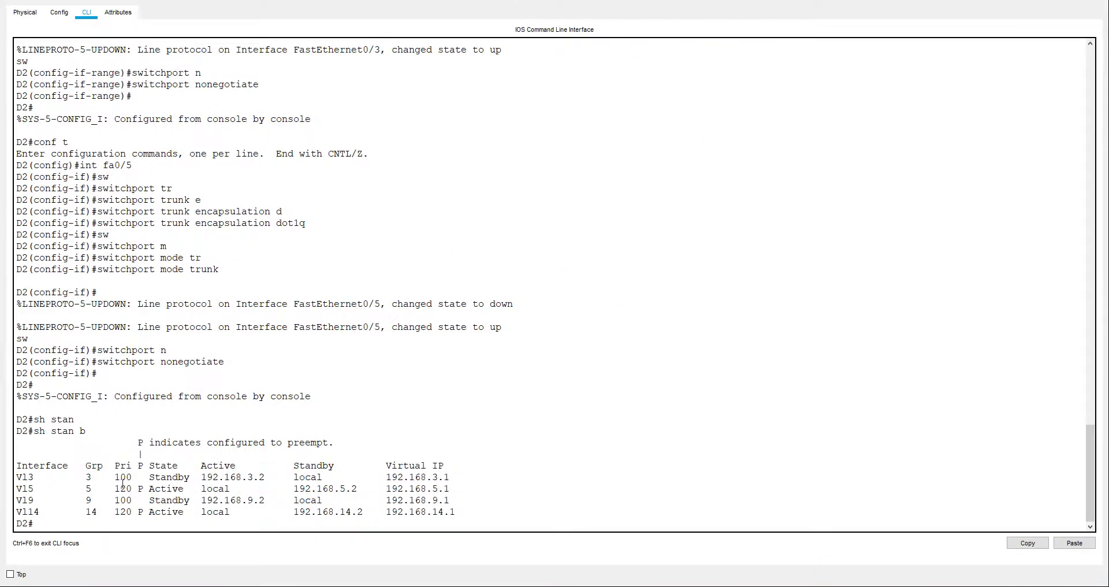
left_click_drag(179, 489, 27, 489)
left_click_drag(185, 512, 3, 512)
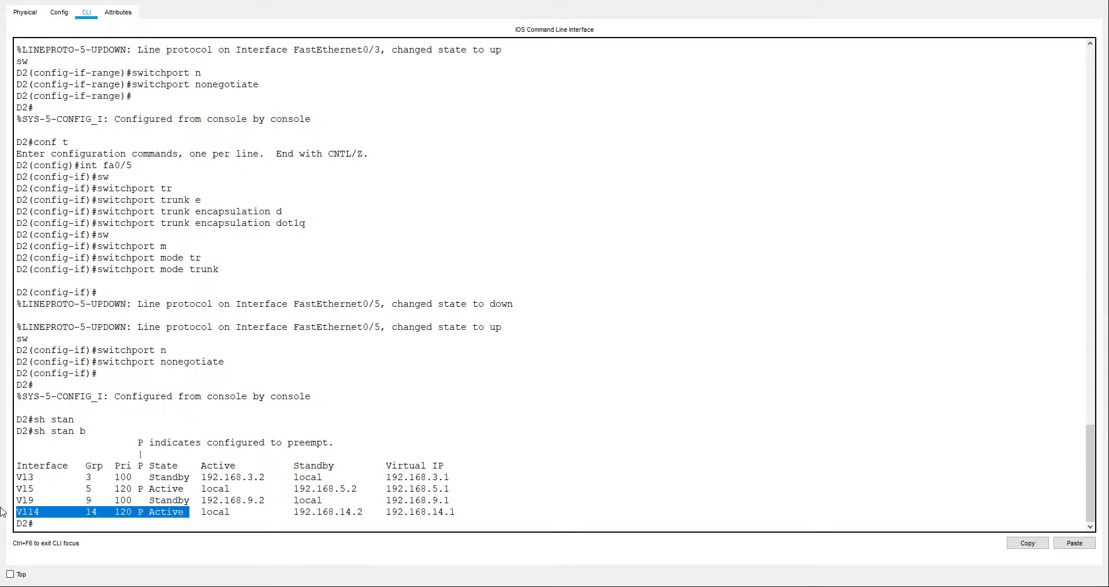
left_click(42, 520)
Step: Make D2 spanning-tree root primary for VLANs 5 and 14
type("conf t")
key("Return")
type("span")
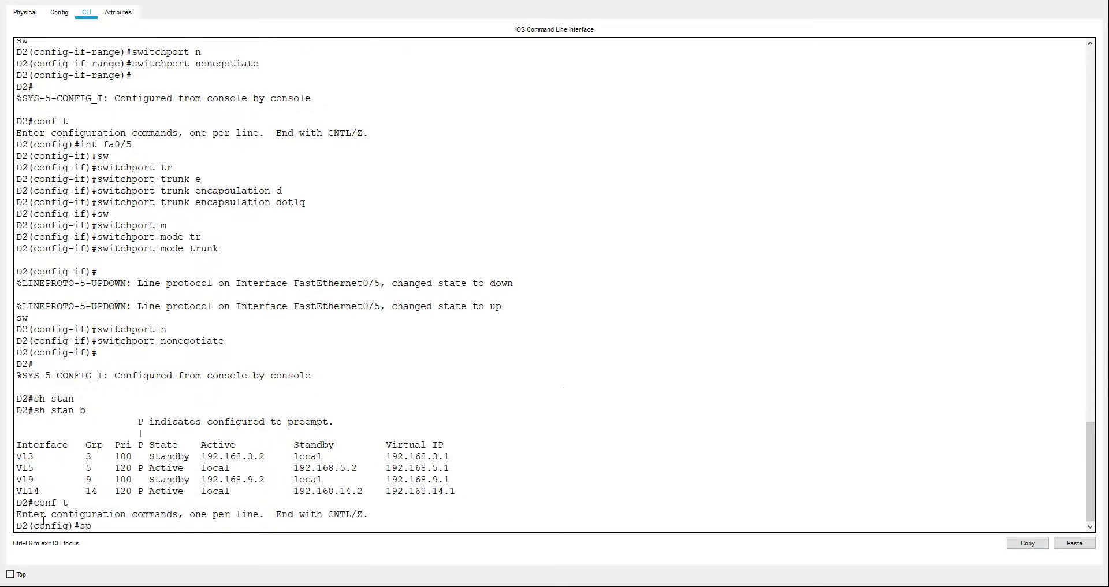
key("Tab")
type("vl")
key("Tab")
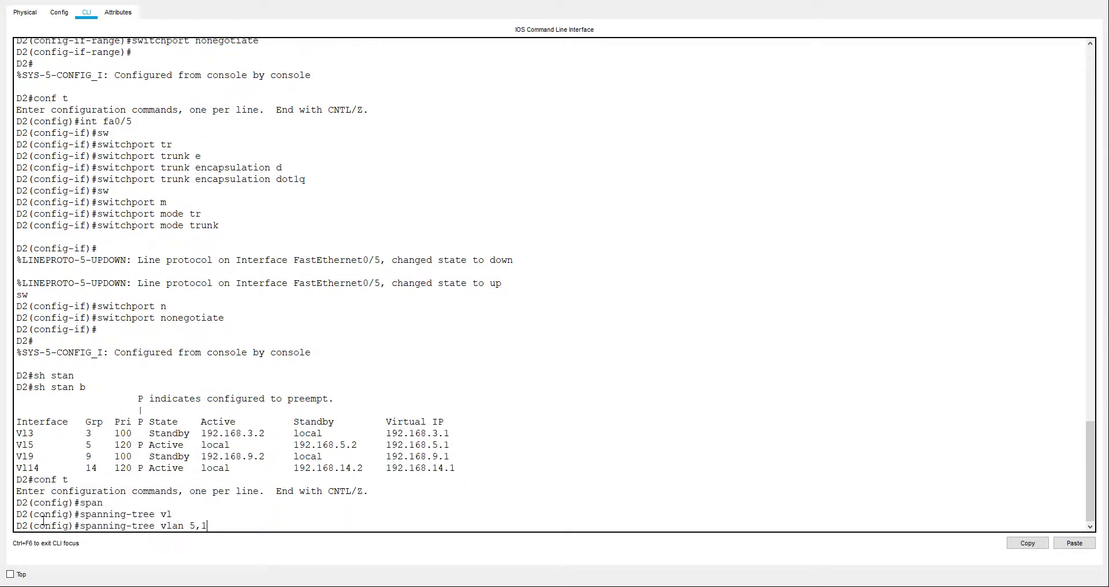
type("5,14 ro")
key("Tab")
type("p")
Step: Make D2 root secondary for VLANs 3 and 9, then exit configuration
key("Tab")
key("Return")
type("sp")
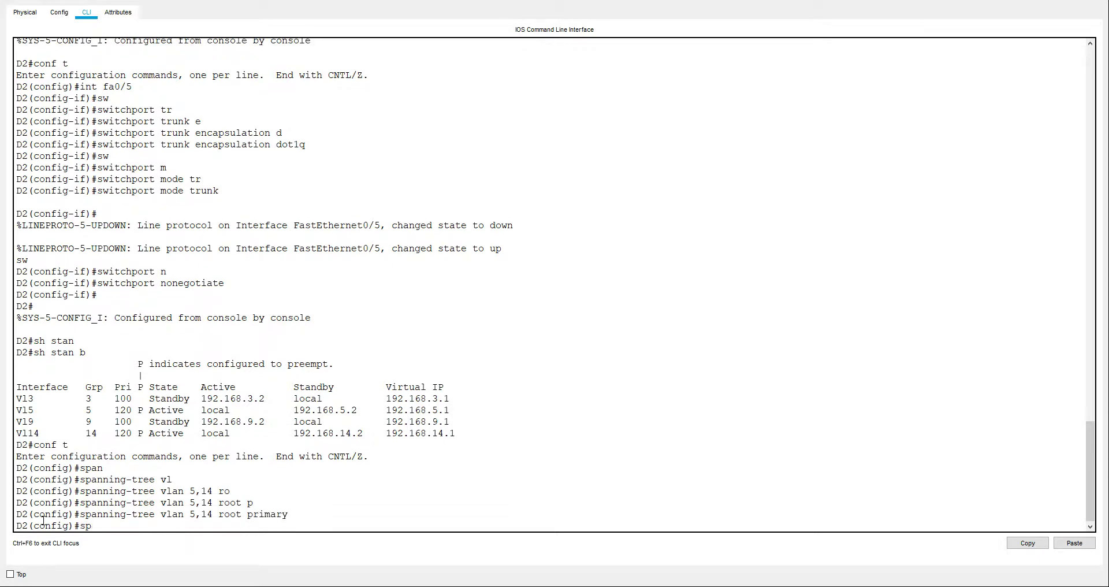
type("an")
key("Tab")
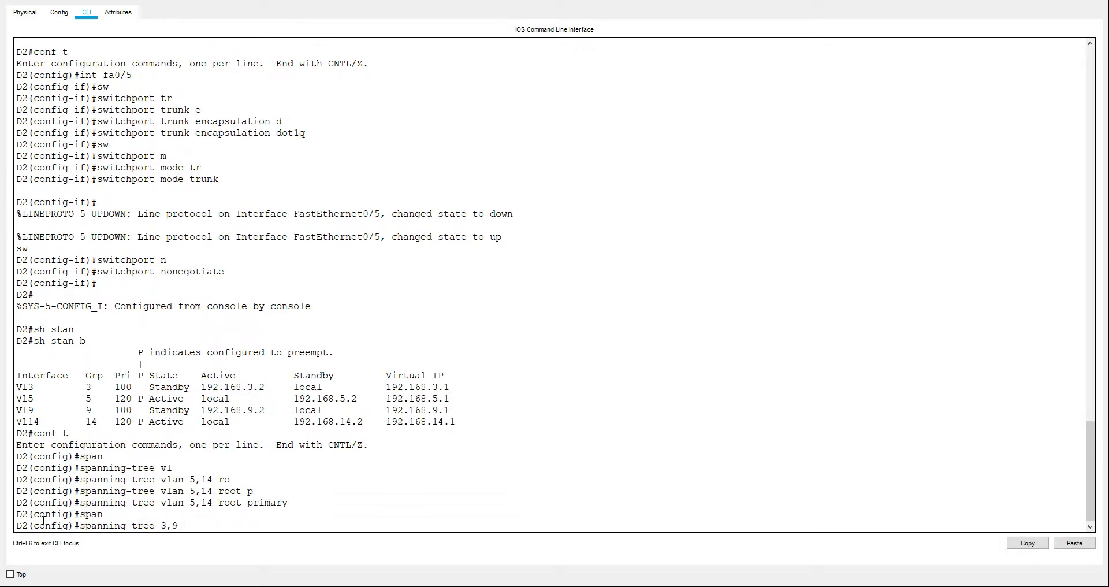
type("3,9 ro")
key("Tab")
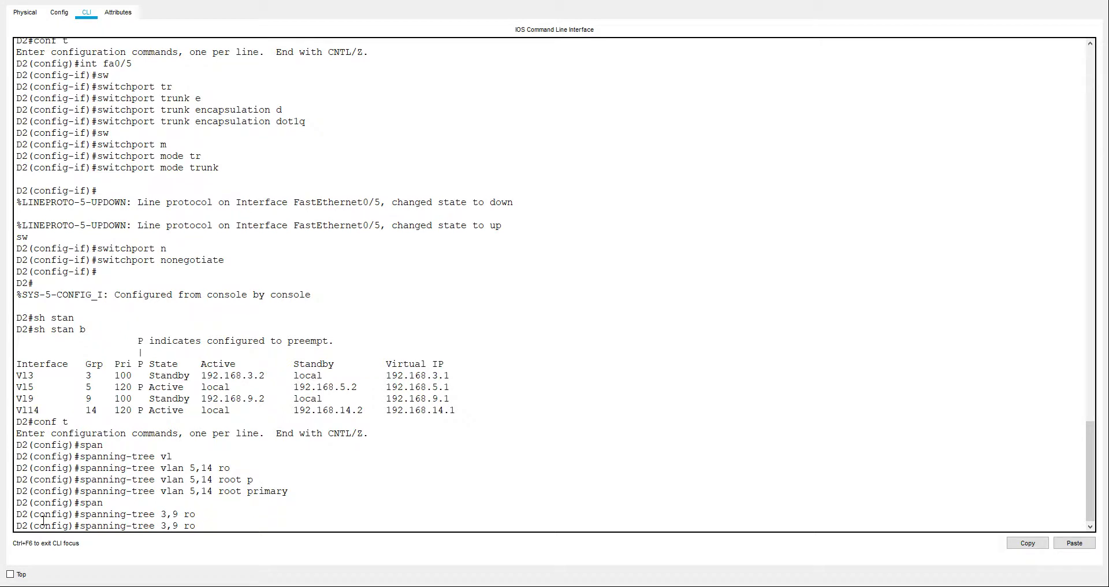
type("os")
key("Tab")
key("BackSpace")
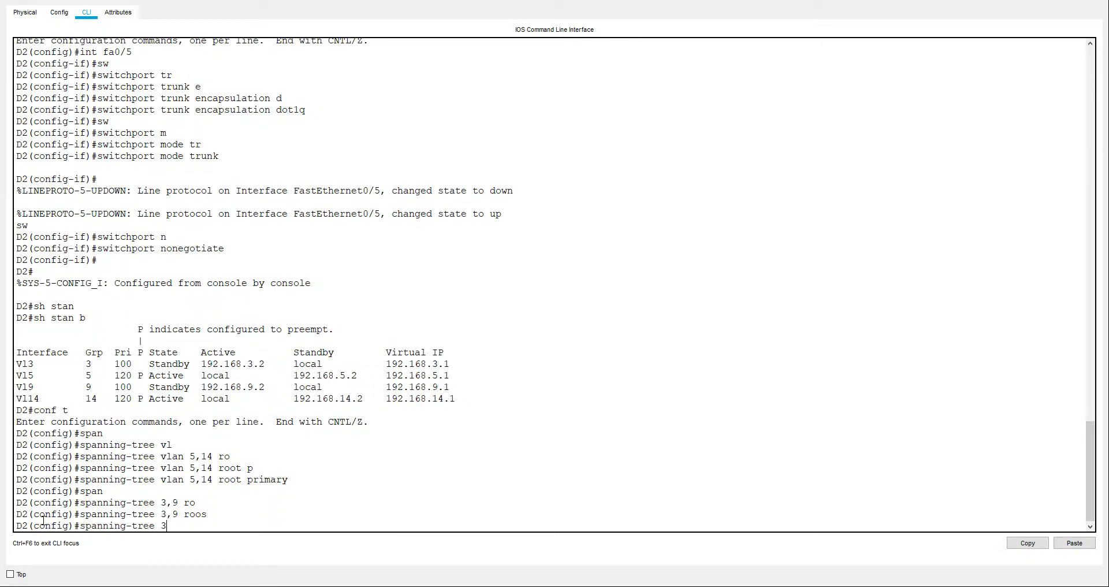
type("vl")
key("Tab")
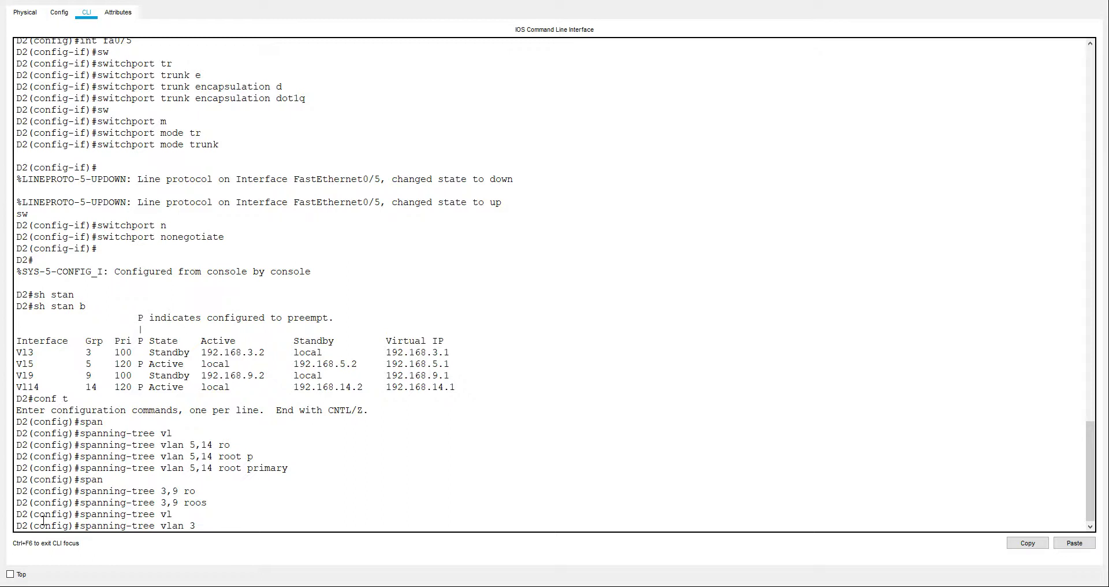
type("3,9 ro")
key("Tab")
type("se")
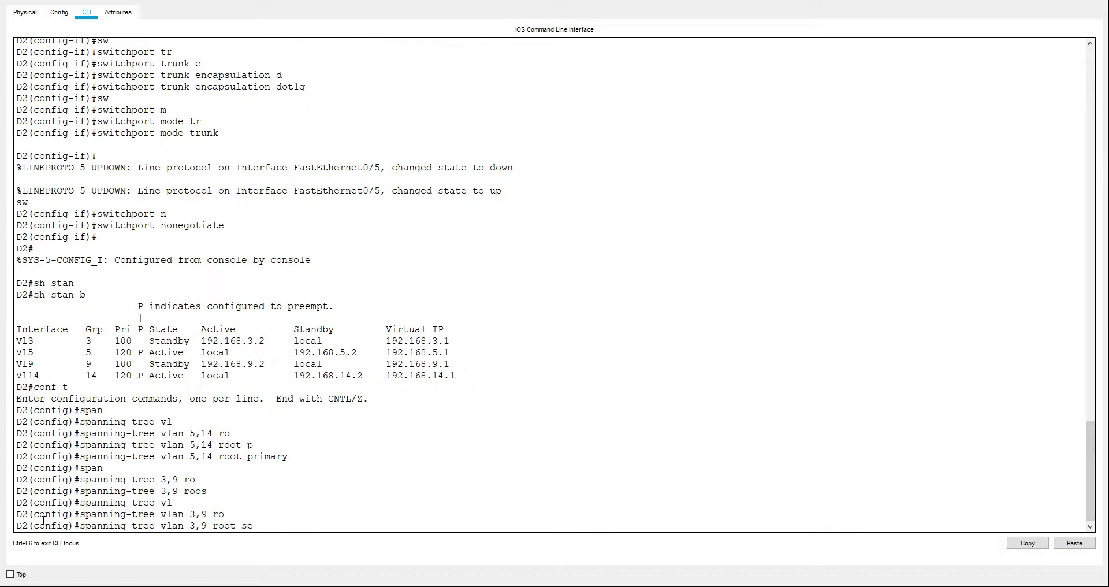
key("Tab")
key("Return")
key("ctrl+z")
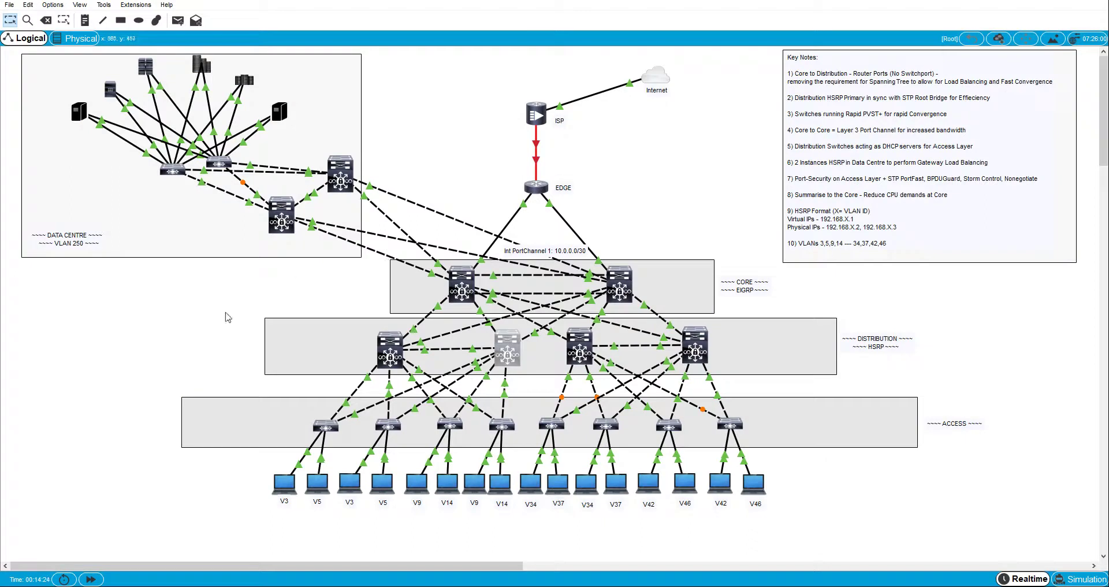
Step: On D3, show the HSRP standby summary and note D3 is active for VLANs 34 and 42
left_click(579, 350)
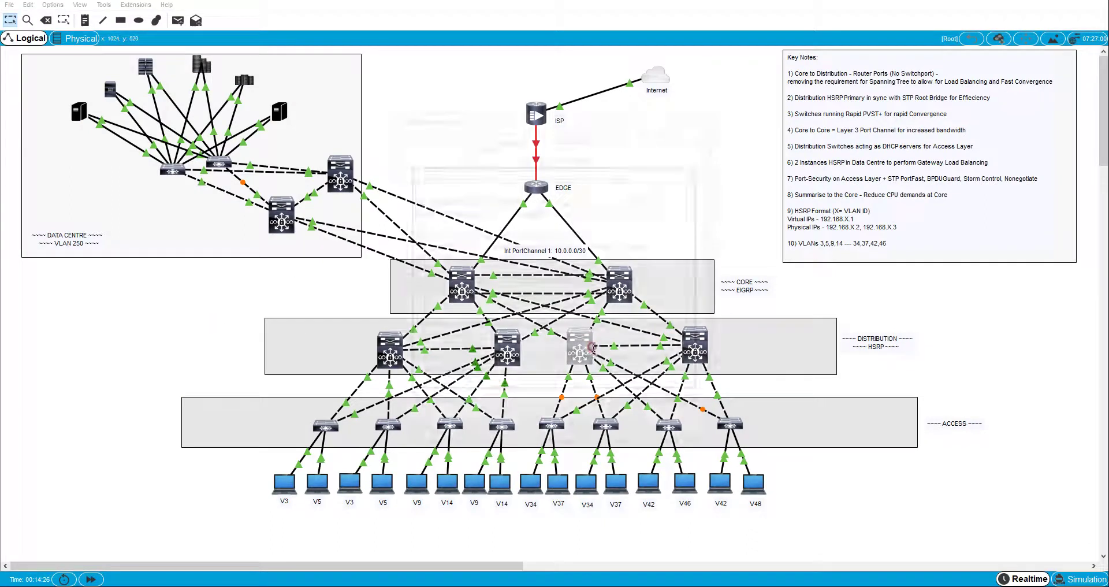
key("Return")
key("Return")
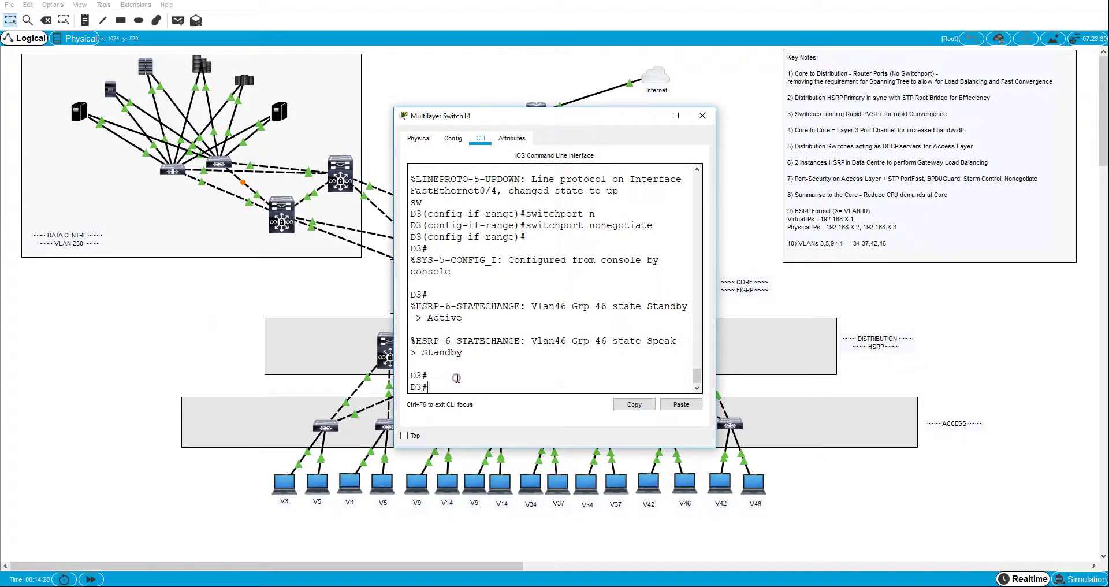
type("sh stan")
key("Tab")
type("b")
key("Return")
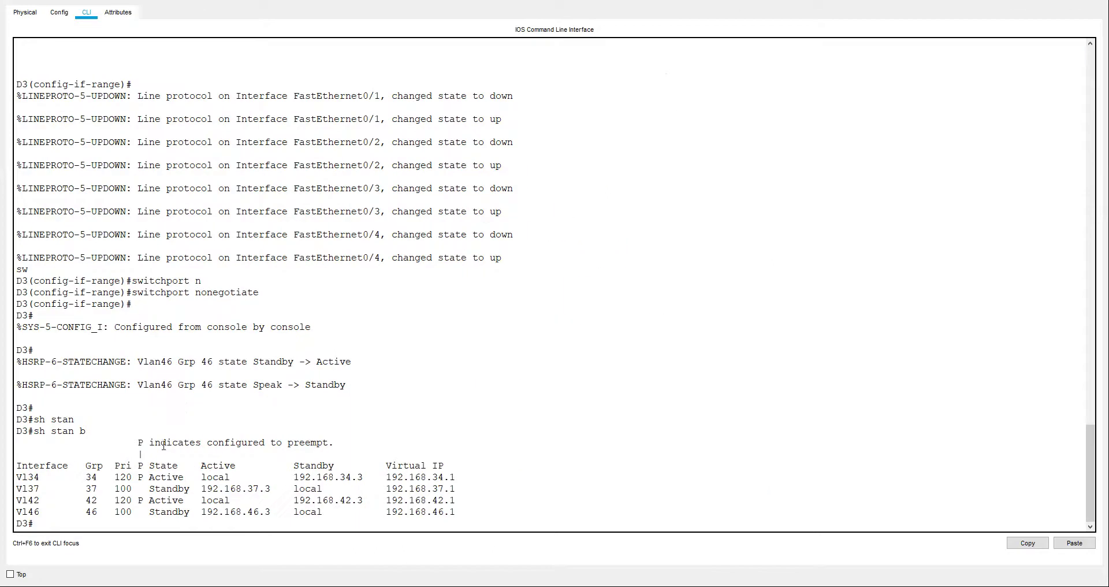
left_click_drag(180, 476, 10, 477)
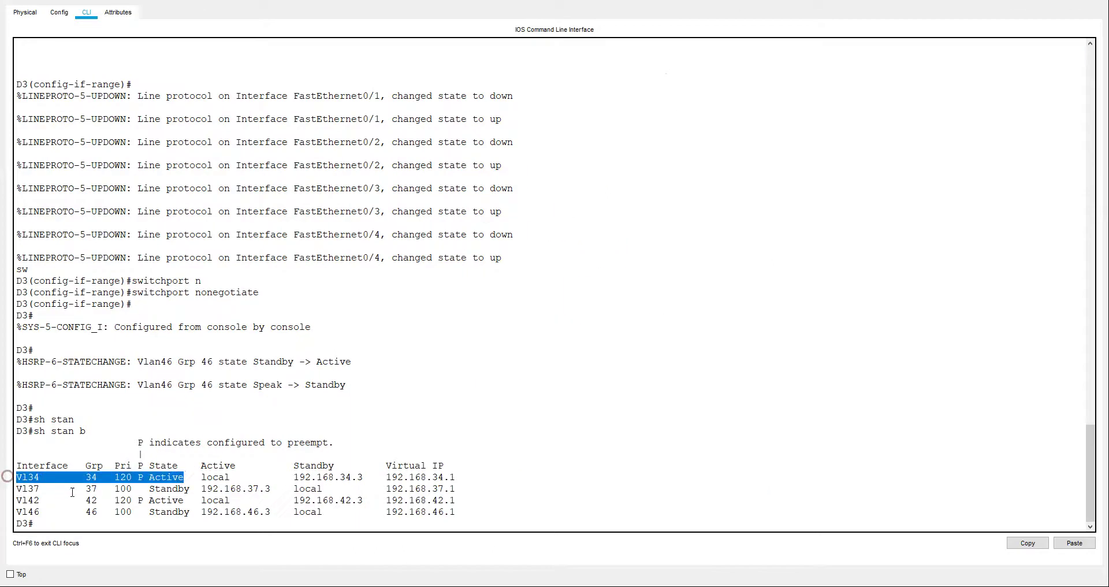
left_click_drag(195, 501, 28, 501)
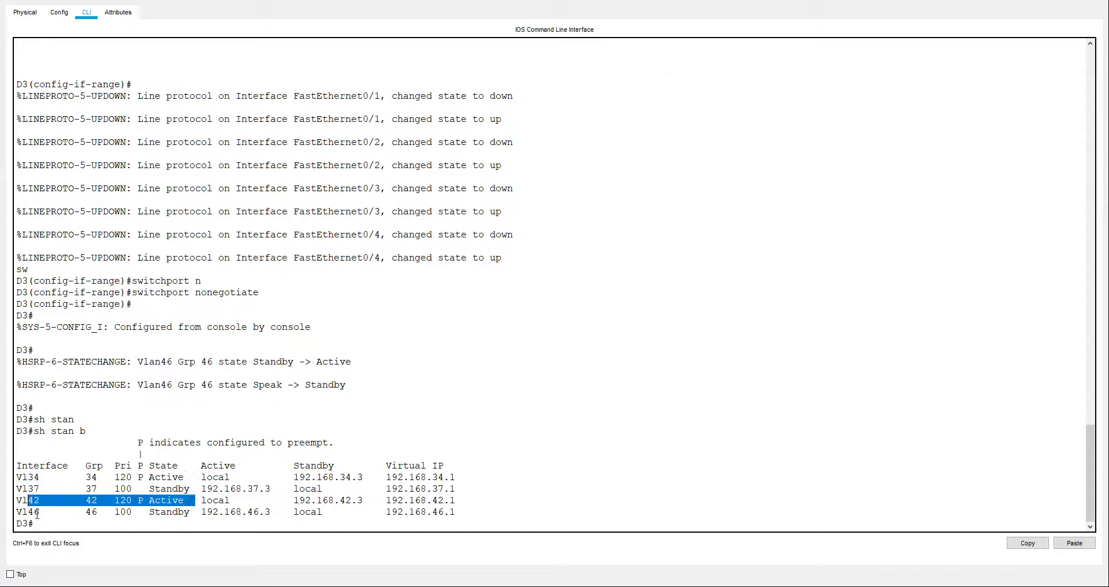
Step: Make D3 spanning-tree root primary for VLANs 34 and 42
type("conf t")
key("Return")
type("s")
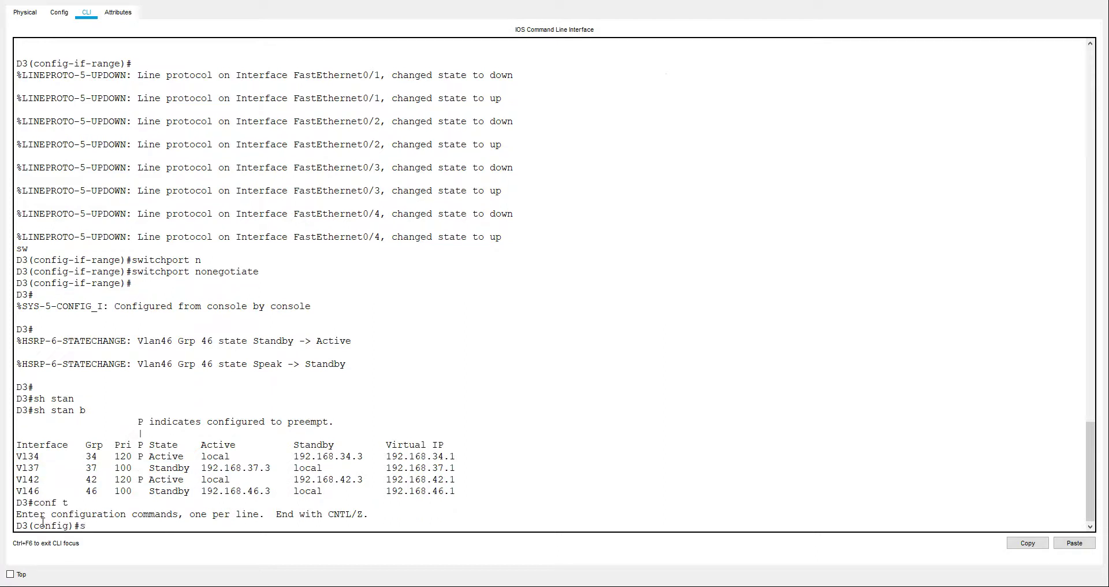
type("pan")
key("Tab")
type("vl")
key("Tab")
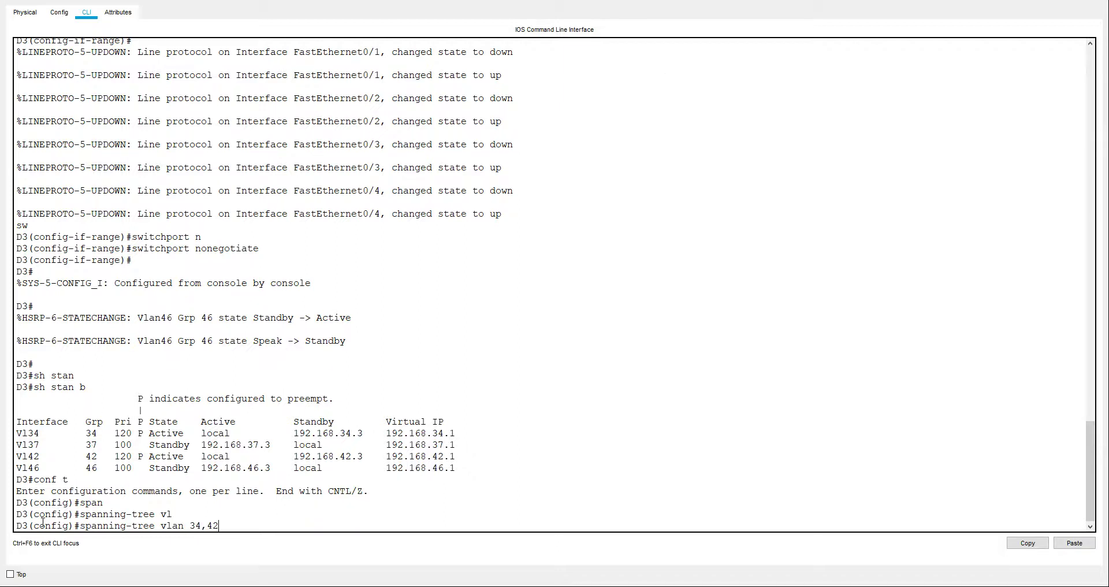
type("34,42 ro")
key("Tab")
type("p")
Step: Make D3 root secondary for VLANs 37 and 46, exit configuration, and close its window
key("Tab")
key("Return")
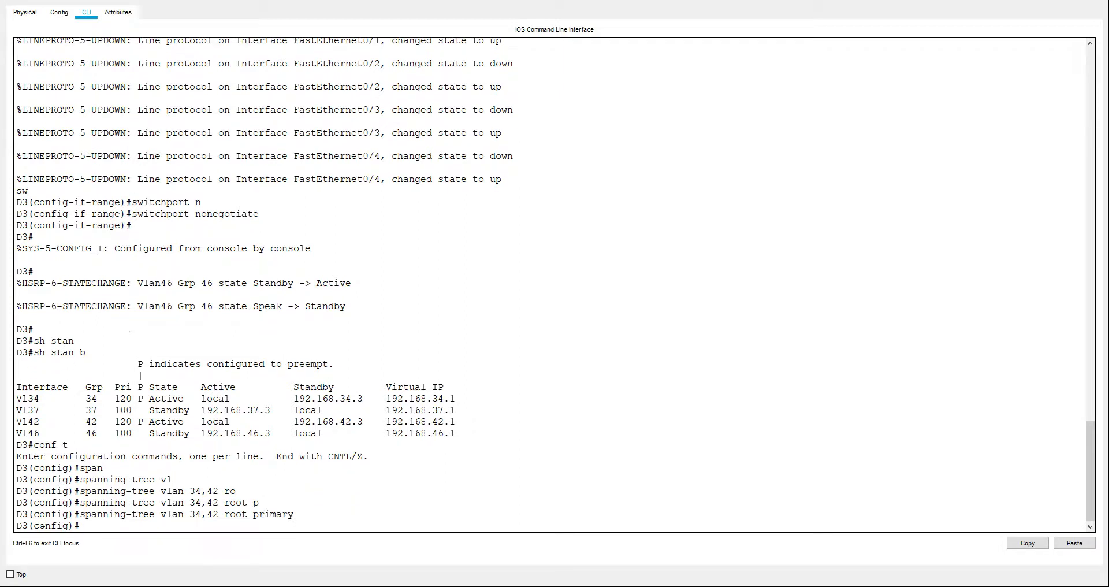
type("span")
key("Tab")
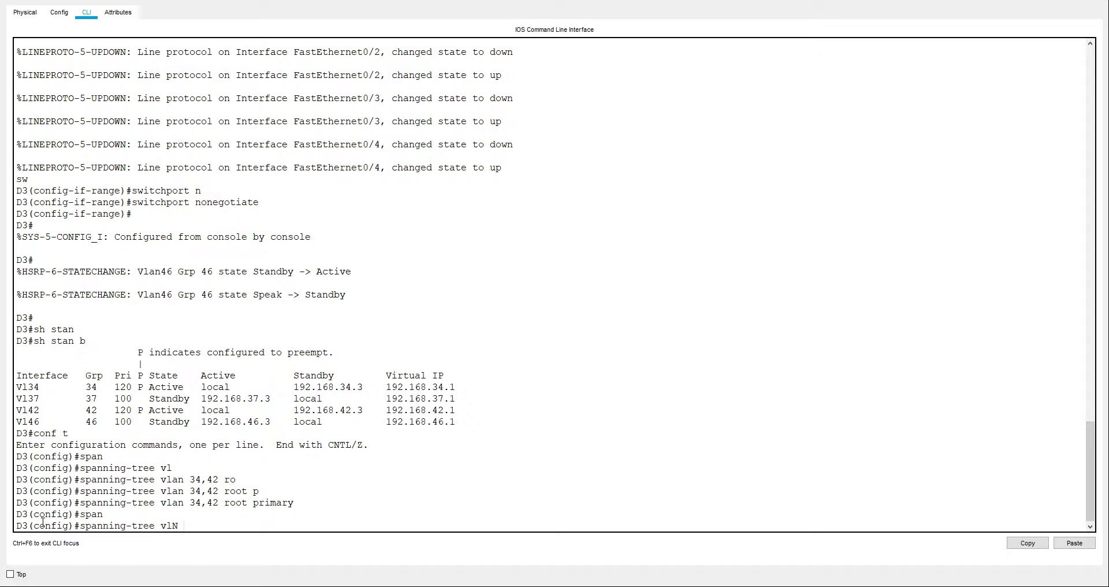
type("vlN 37,46 RO")
key("Tab")
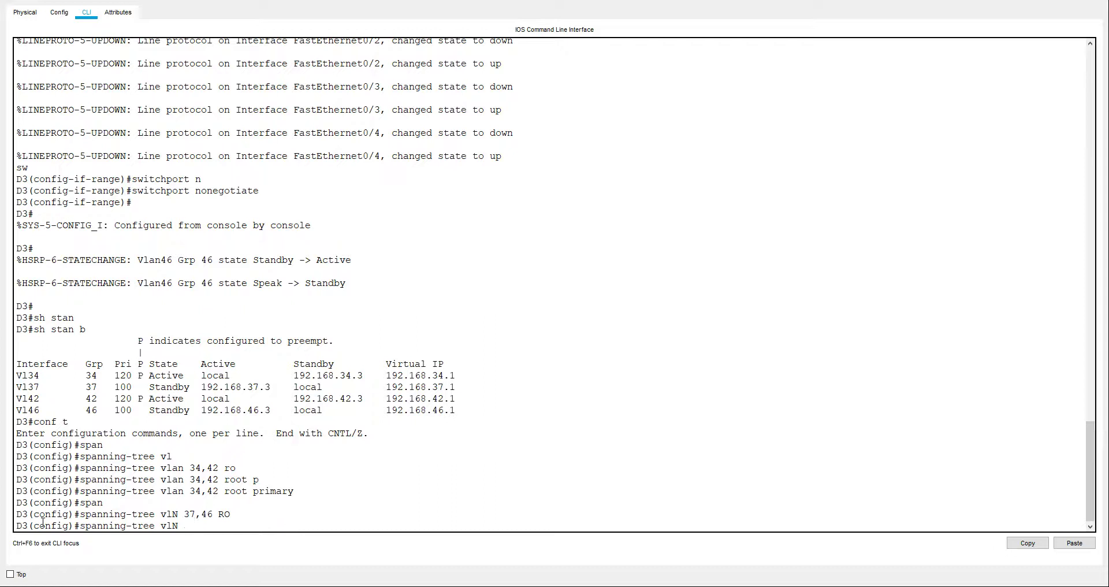
type("a")
key("Tab")
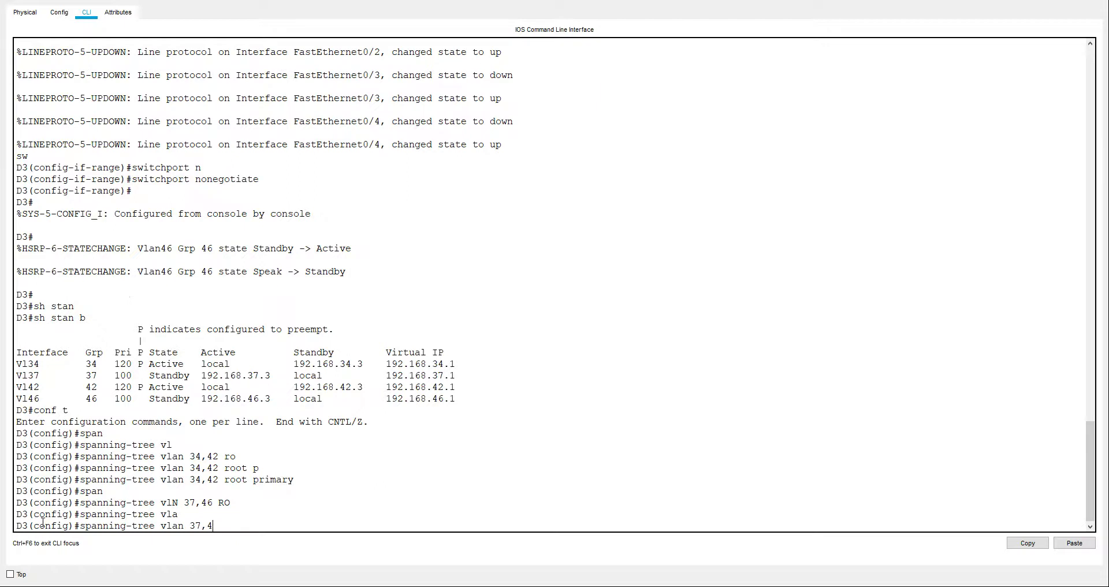
type("37,46 ro")
key("Tab")
type("se")
key("Tab")
key("Return")
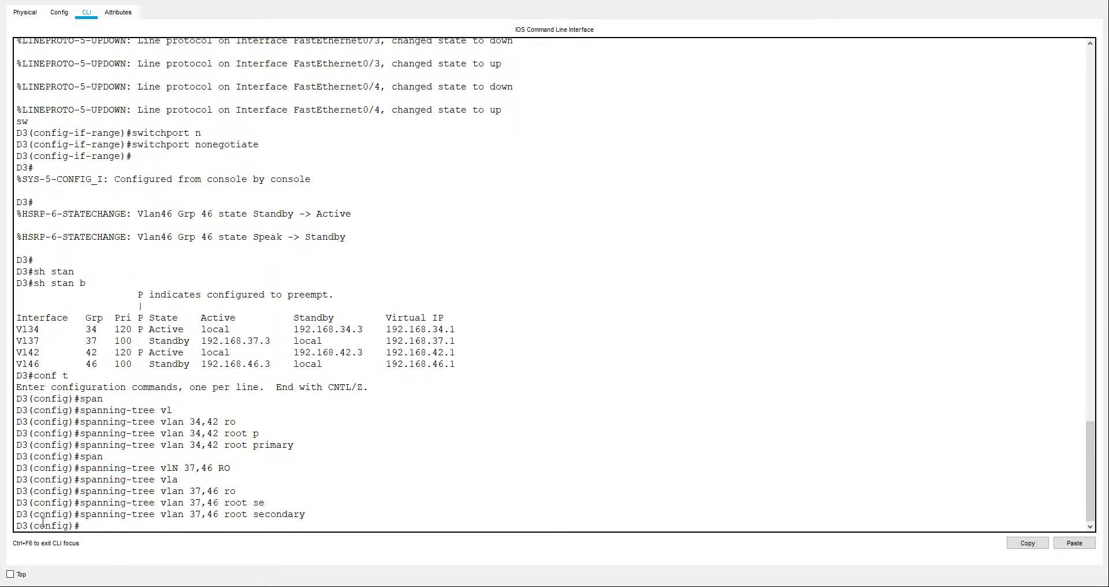
key("ctrl+z")
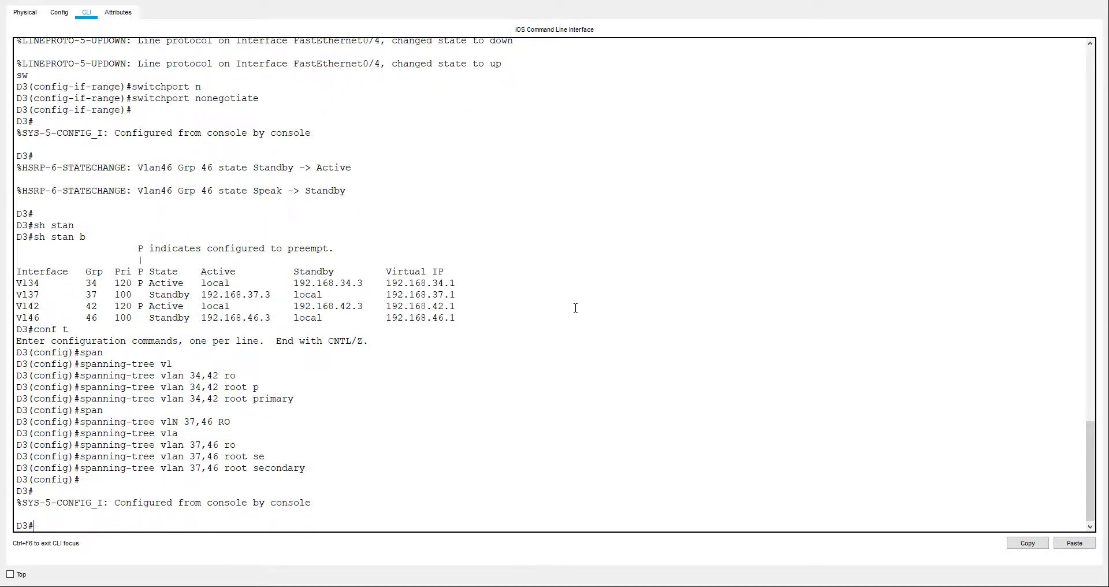
key("alt+Tab")
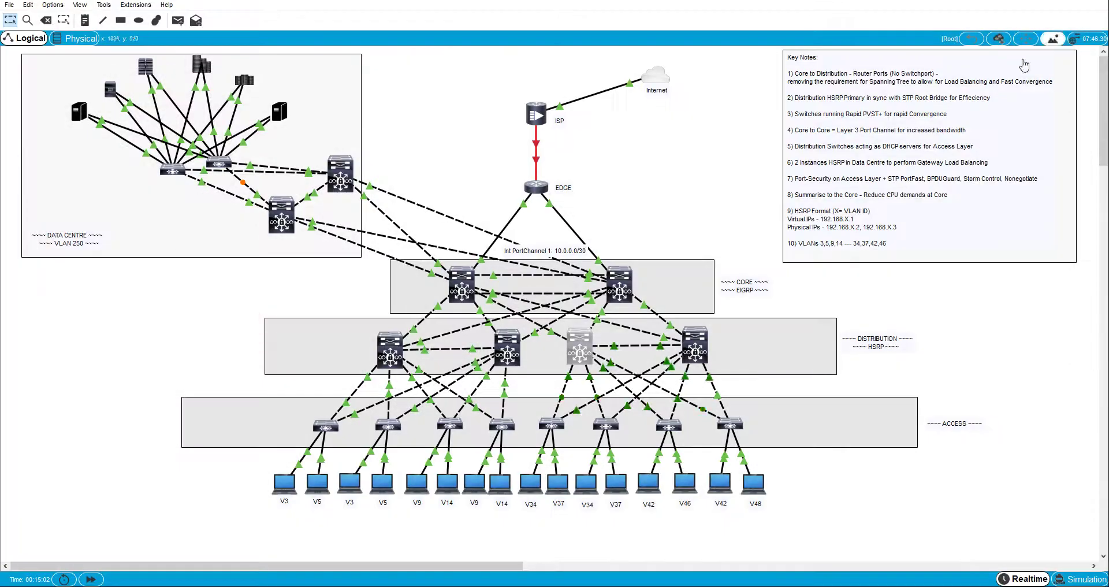
Step: On D4, show the HSRP standby summary and note D4 is active for VLANs 37 and 46
left_click(697, 348)
key("Return")
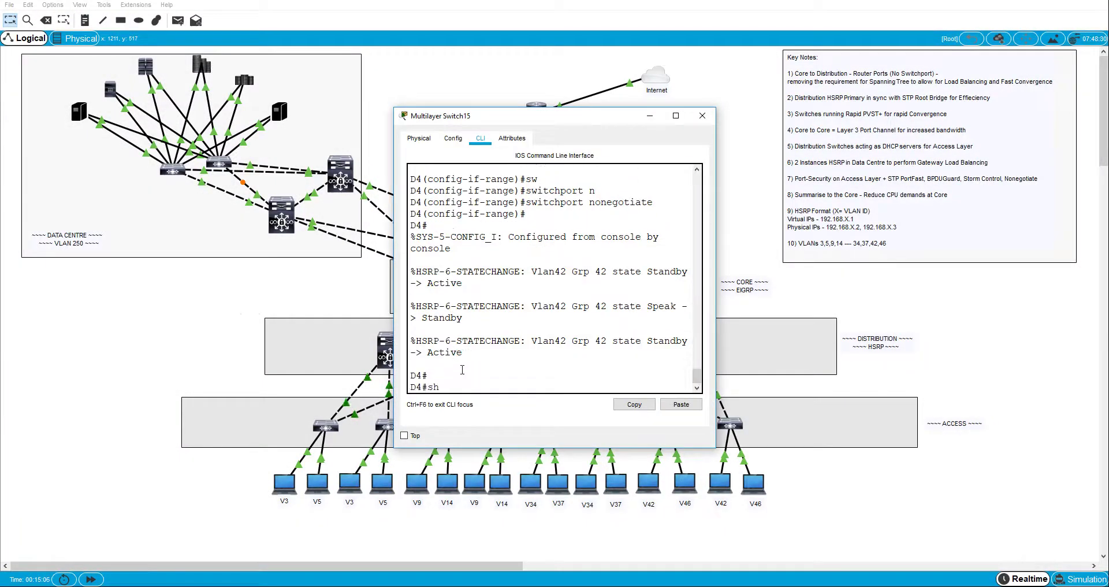
type("sh stan b")
key("Return")
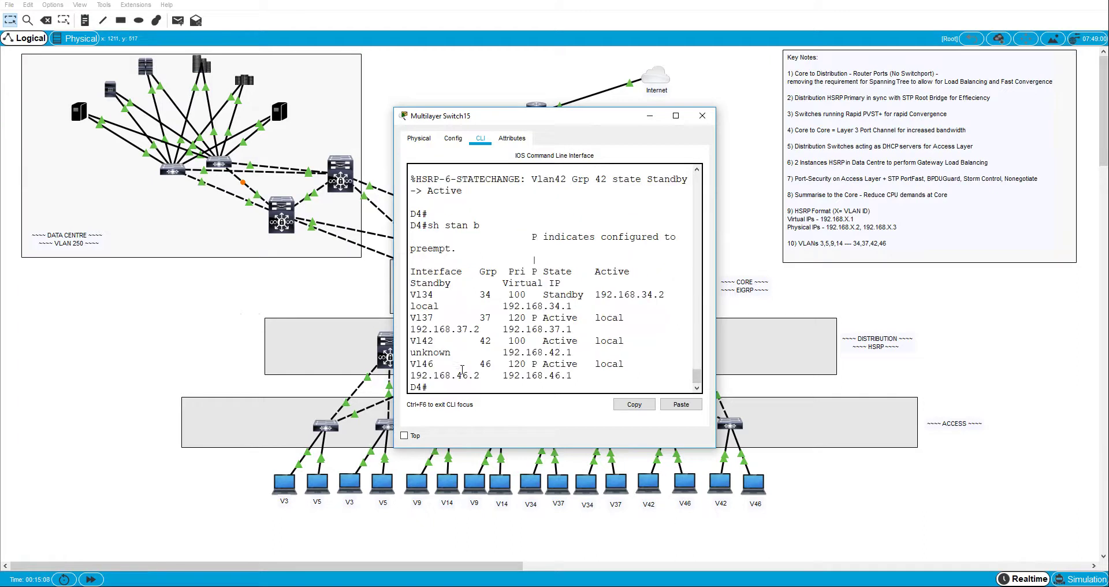
left_click(675, 116)
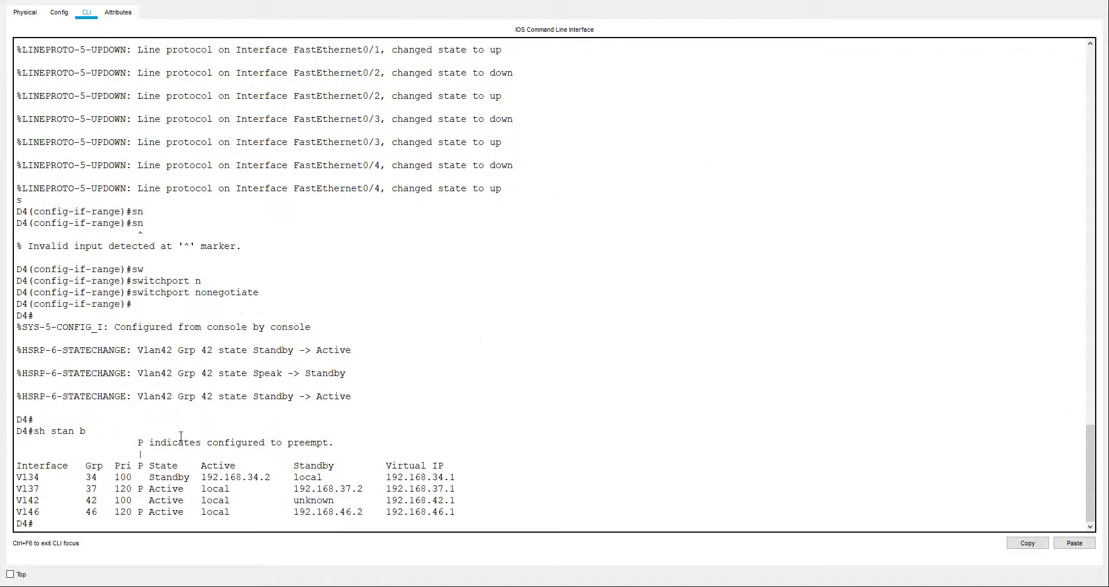
left_click_drag(143, 488, 14, 491)
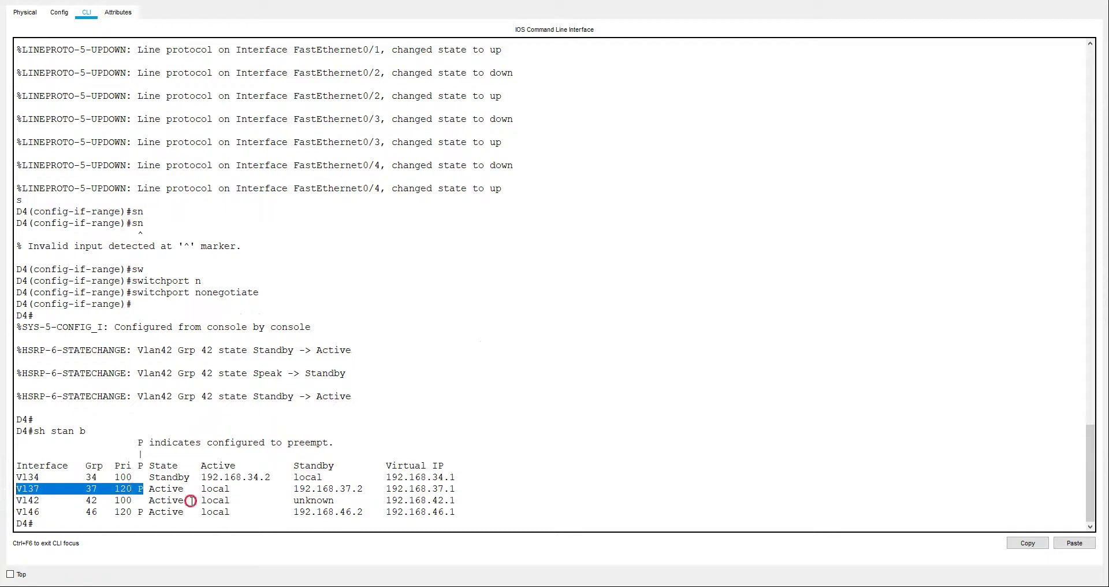
left_click_drag(191, 502, 81, 503)
left_click(62, 530)
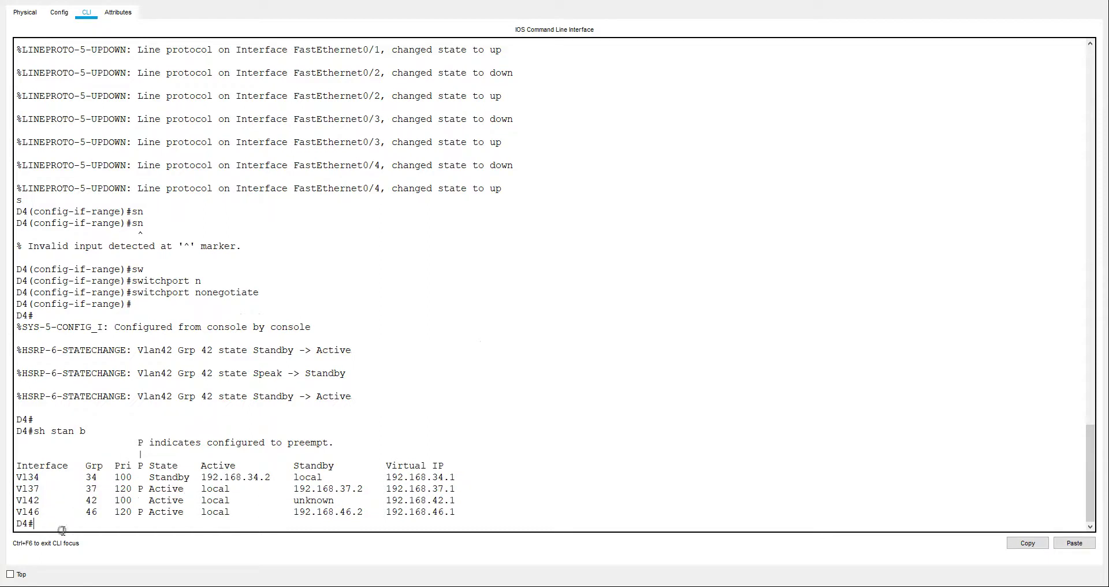
Step: Make D4 spanning-tree root primary for VLANs 37 and 46
type("conf t")
key("Return")
type("span")
key("Tab")
type("vl")
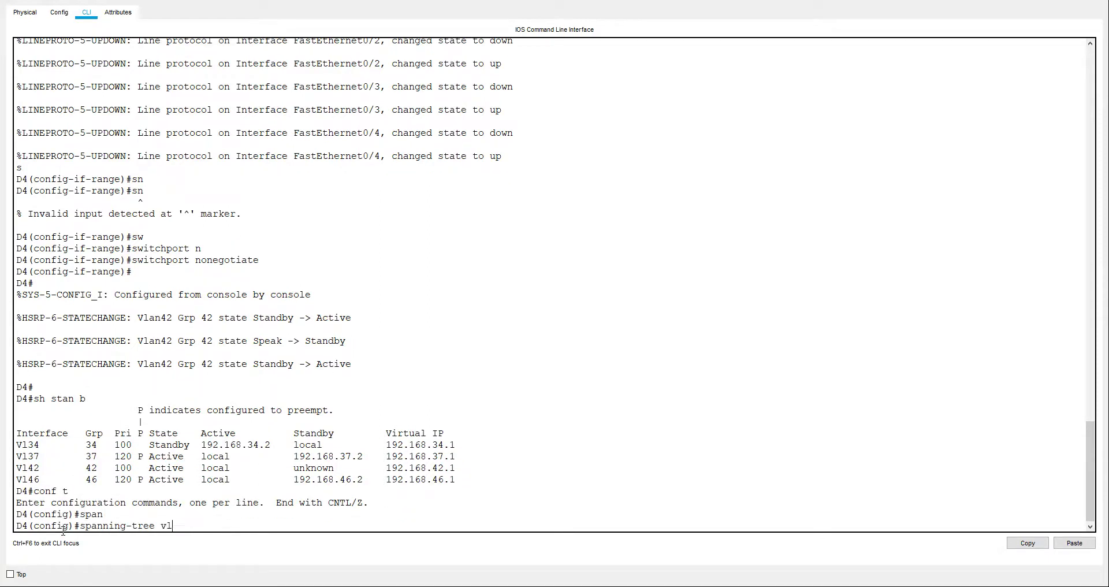
key("Tab")
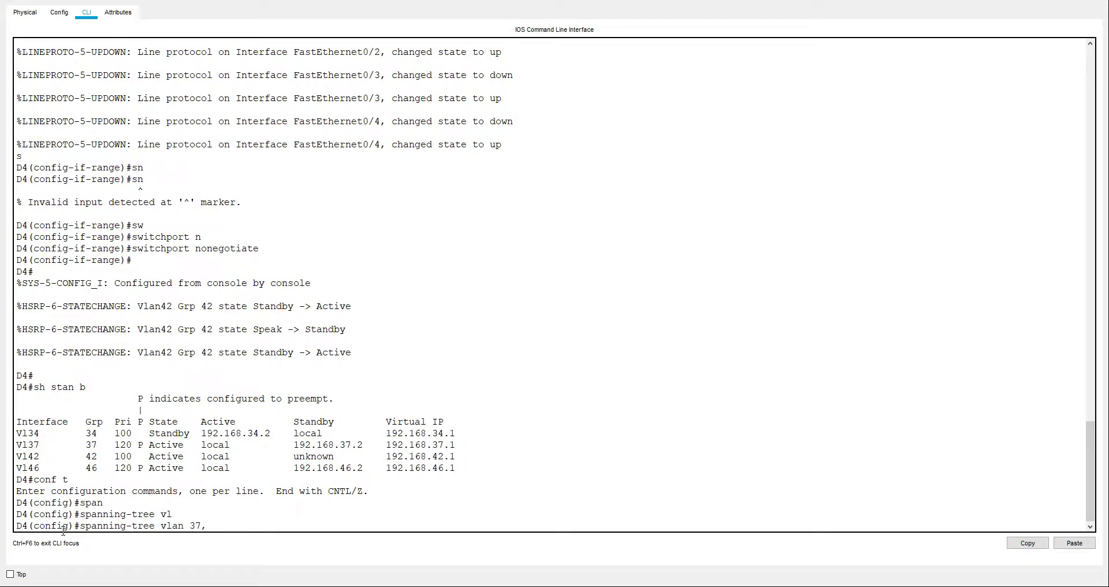
type("37,46 root p")
key("Tab")
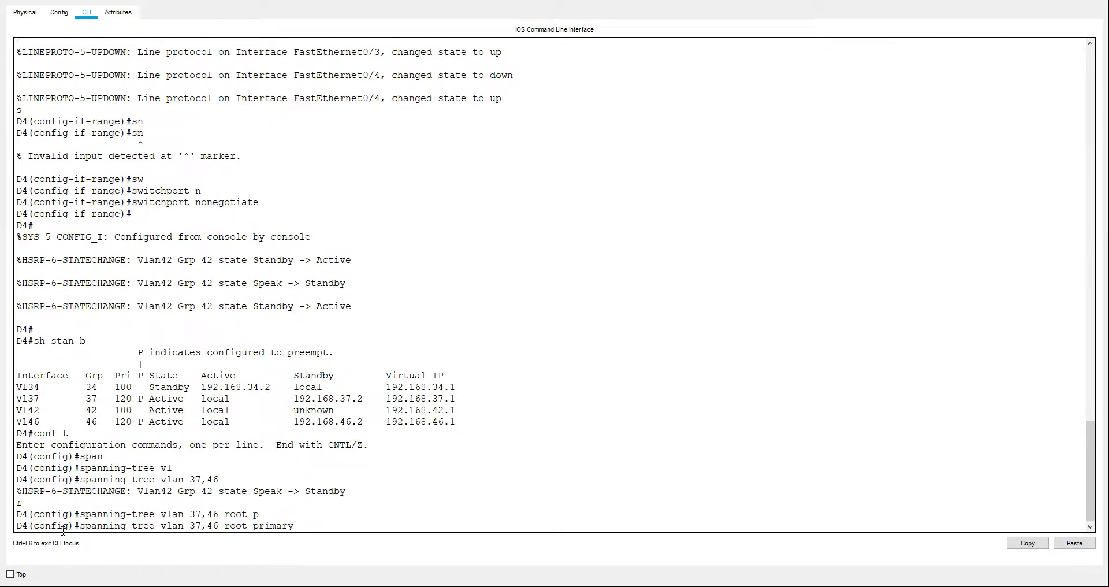
key("Return")
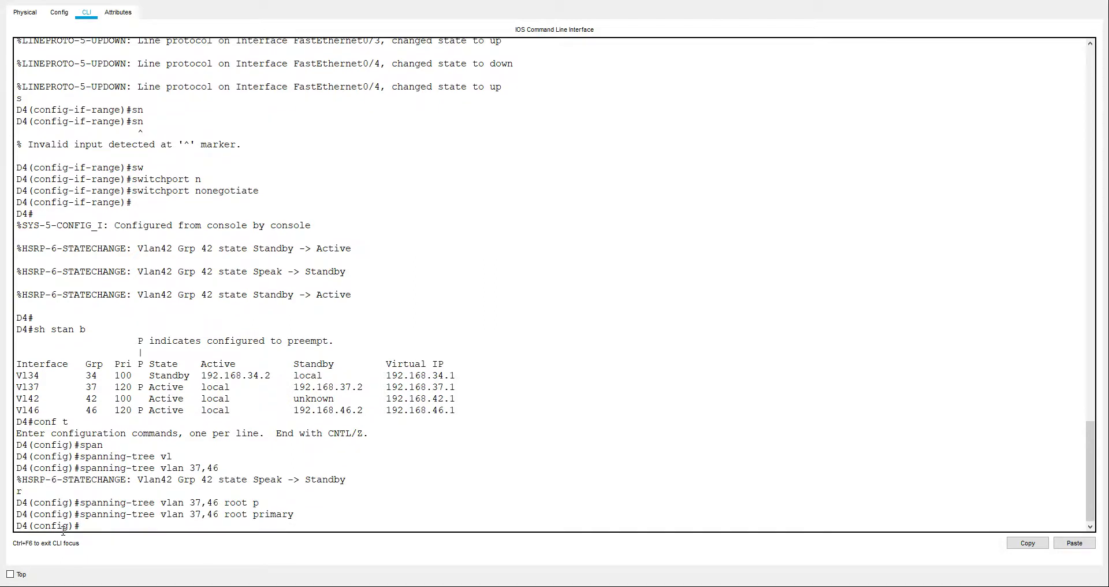
Step: Make D4 root secondary for VLANs 34 and 42 and leave configuration mode
type("span")
key("Tab")
type("vl")
key("Tab")
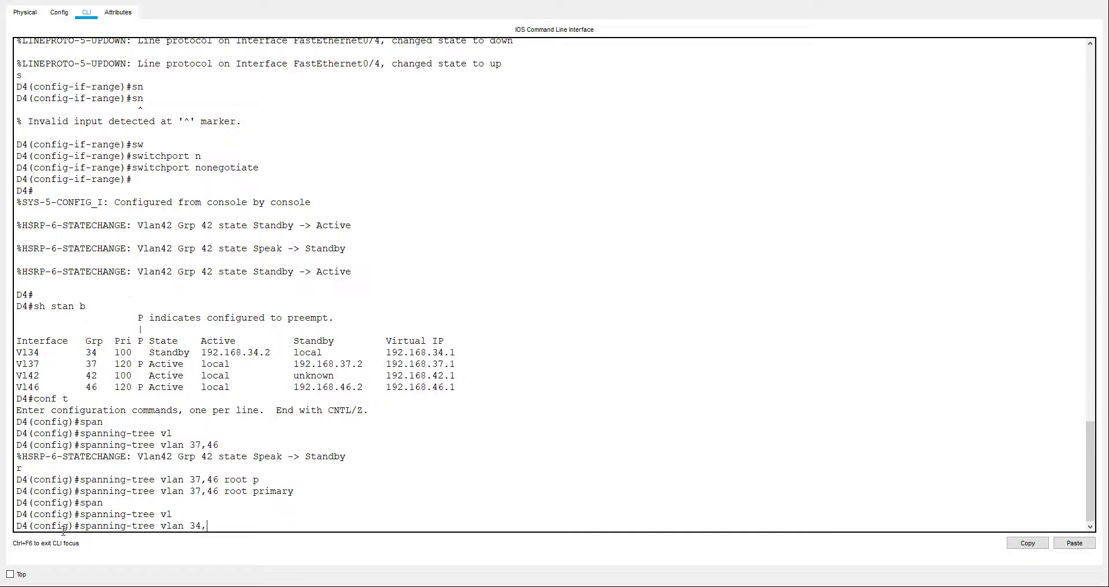
type("34,42 ro")
key("Tab")
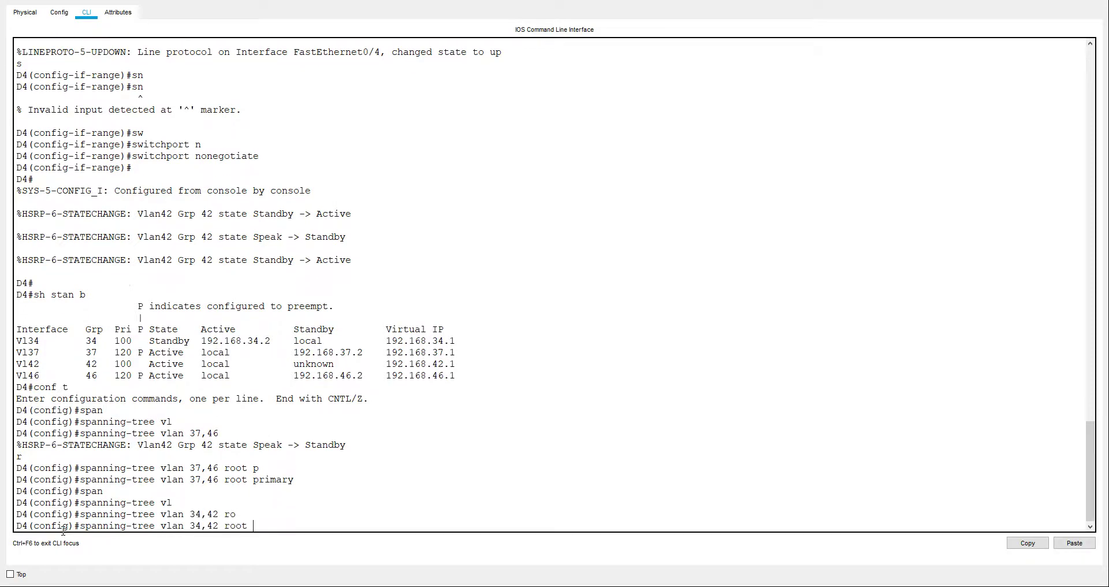
type("se")
key("Tab")
key("Return")
key("ctrl+z")
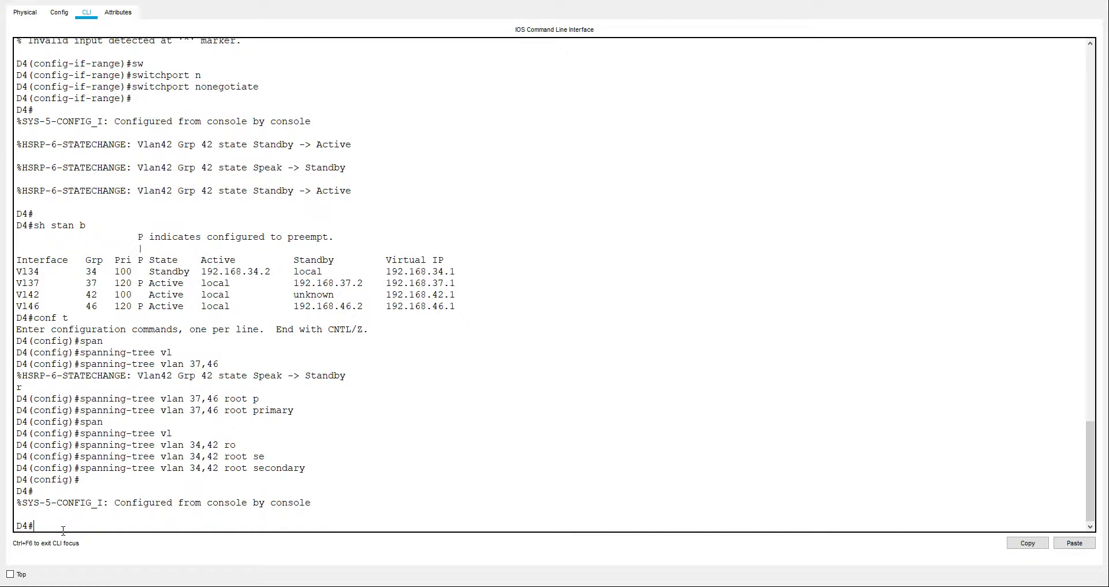
Step: Close D4's console to view the topology while links converge to green
key("alt+F4")
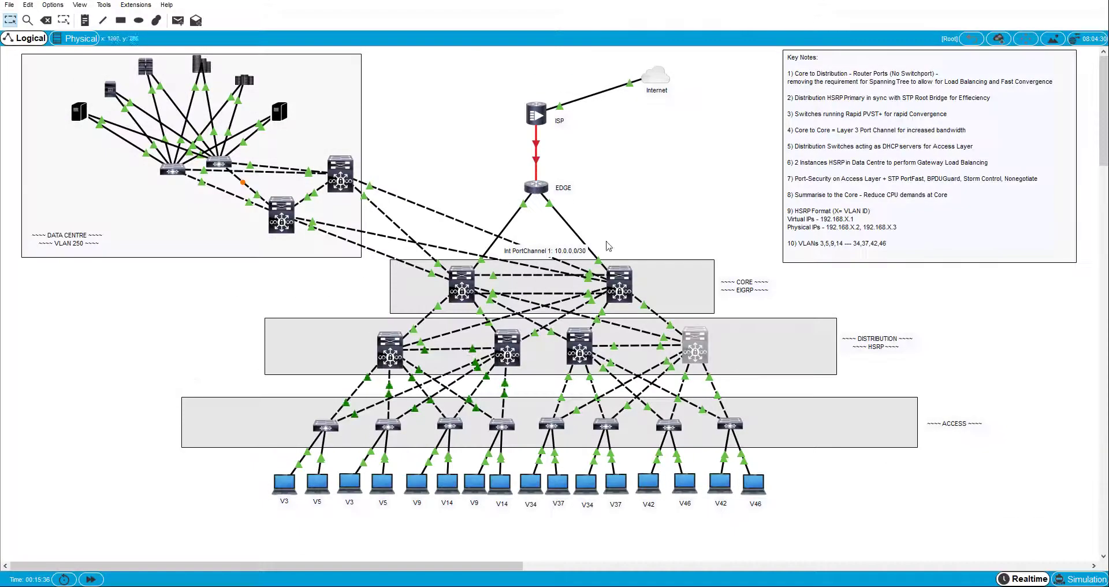